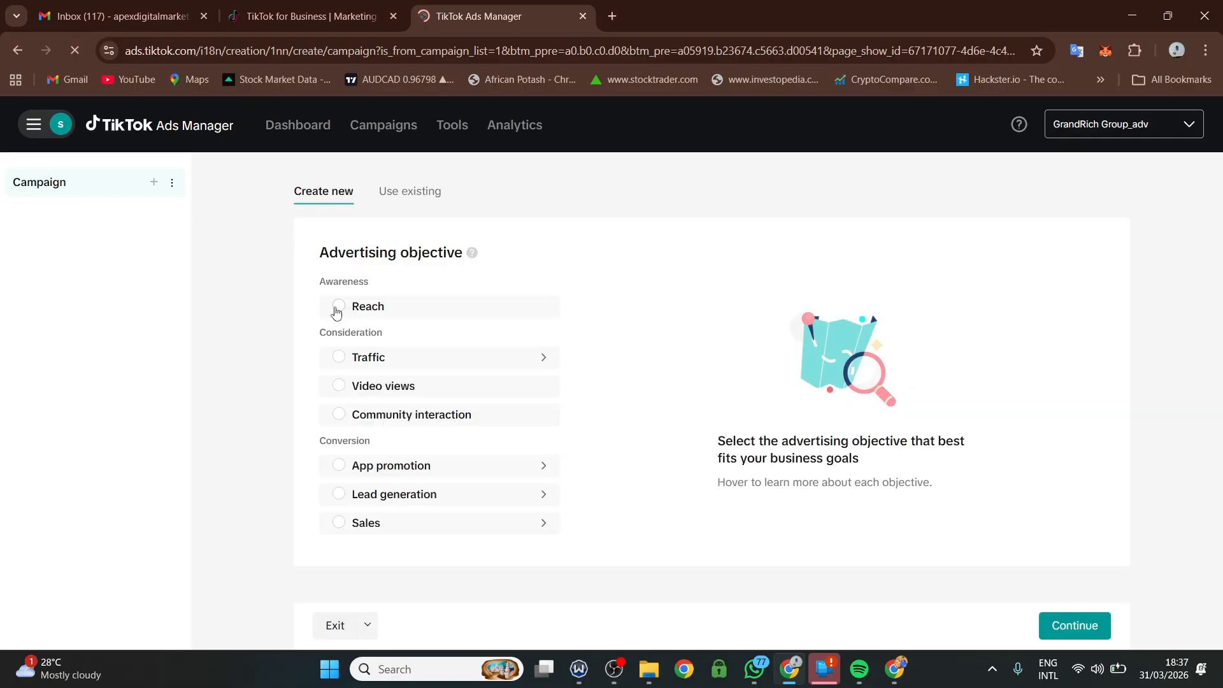
Choose Traffic as the advertising objective for the new campaign and review its manual campaign setup
mouse_move(349, 310)
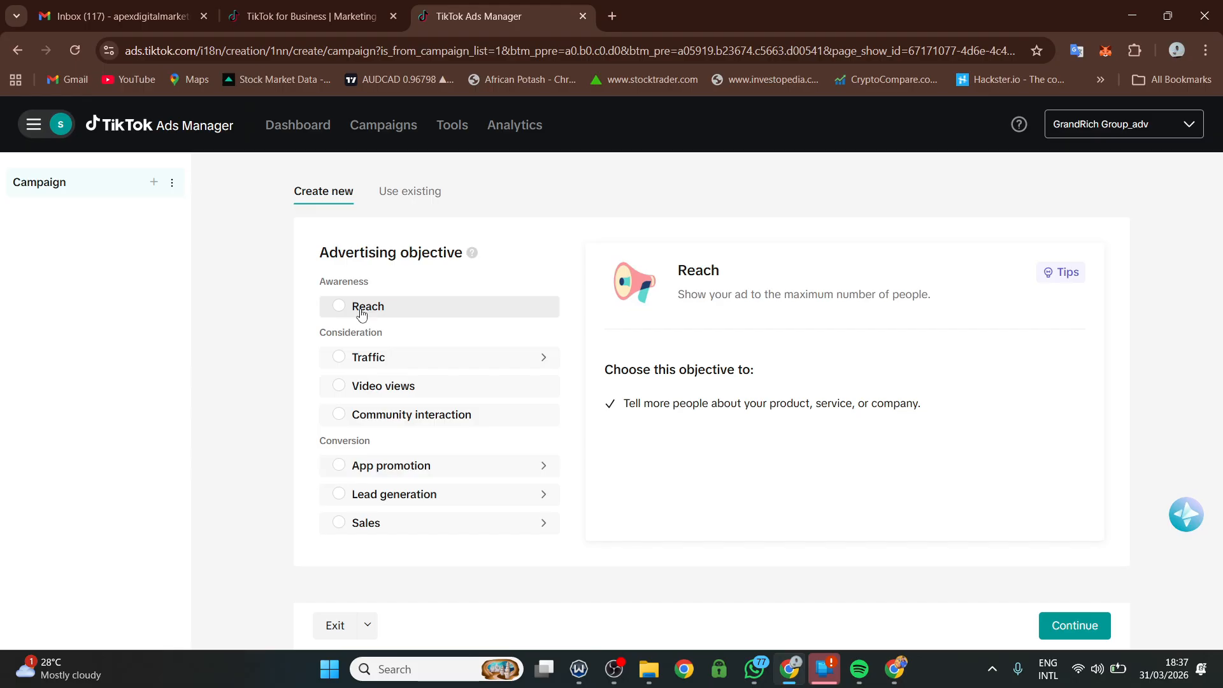
mouse_move(359, 358)
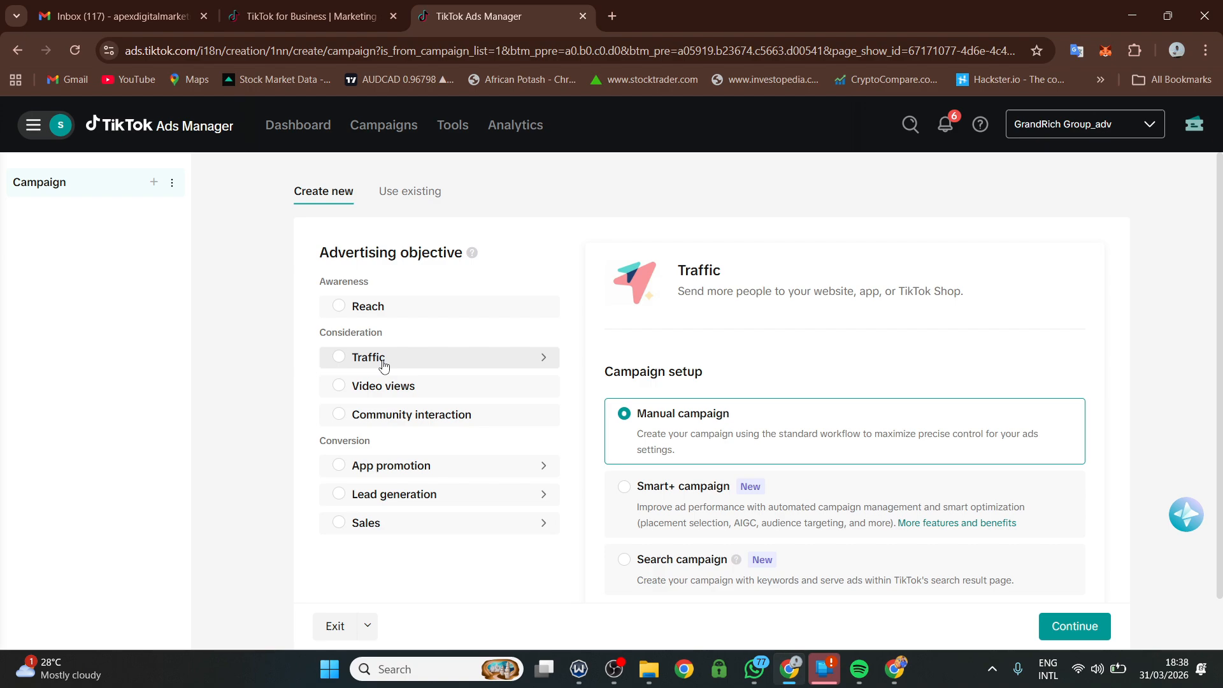
click(376, 357)
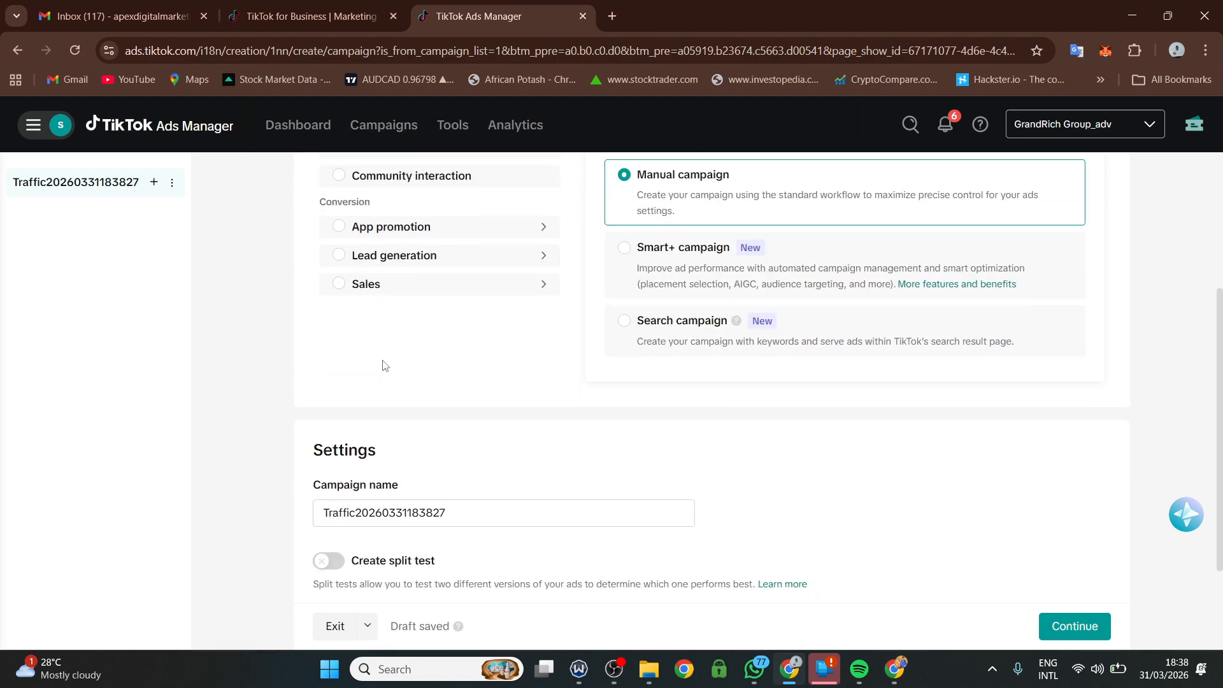
scroll(384, 365, up, 3)
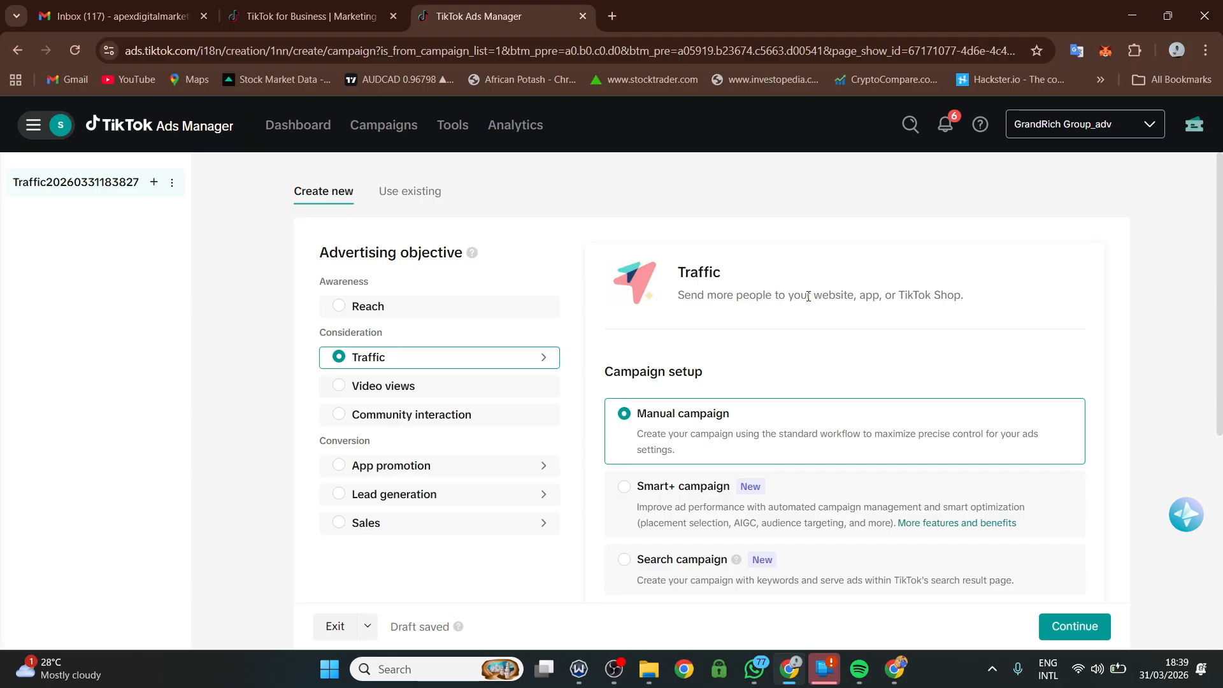
scroll(732, 418, down, 1)
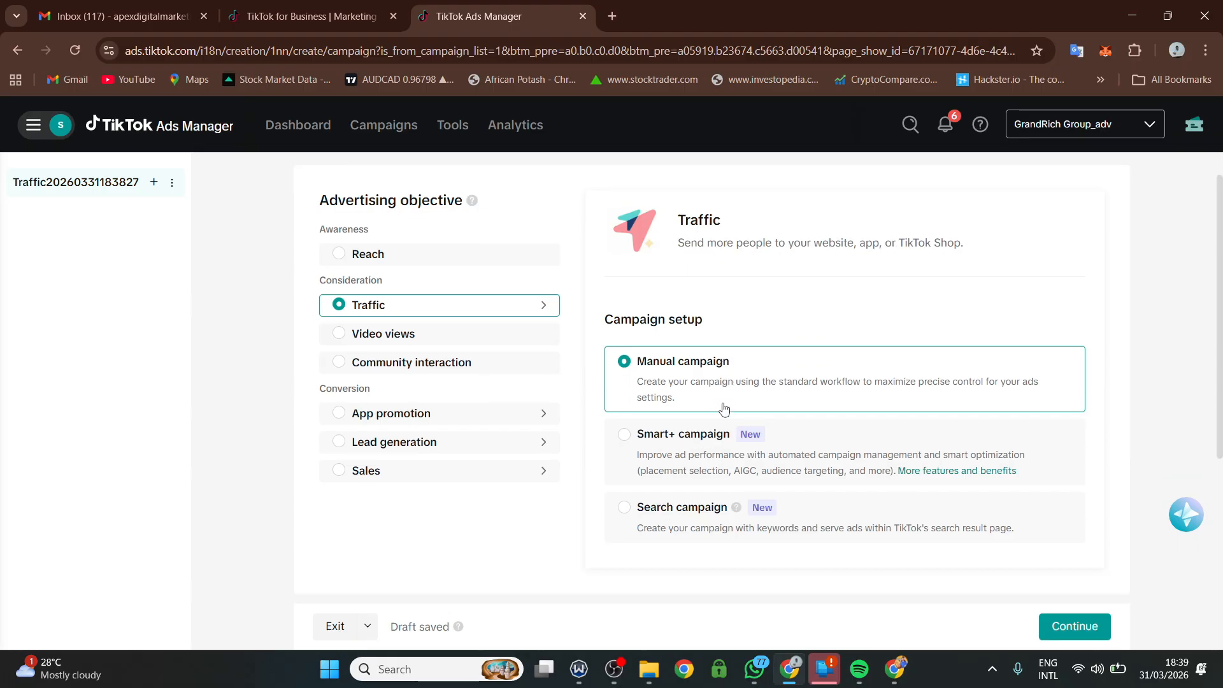
scroll(718, 308, down, 2)
scroll(718, 310, up, 2)
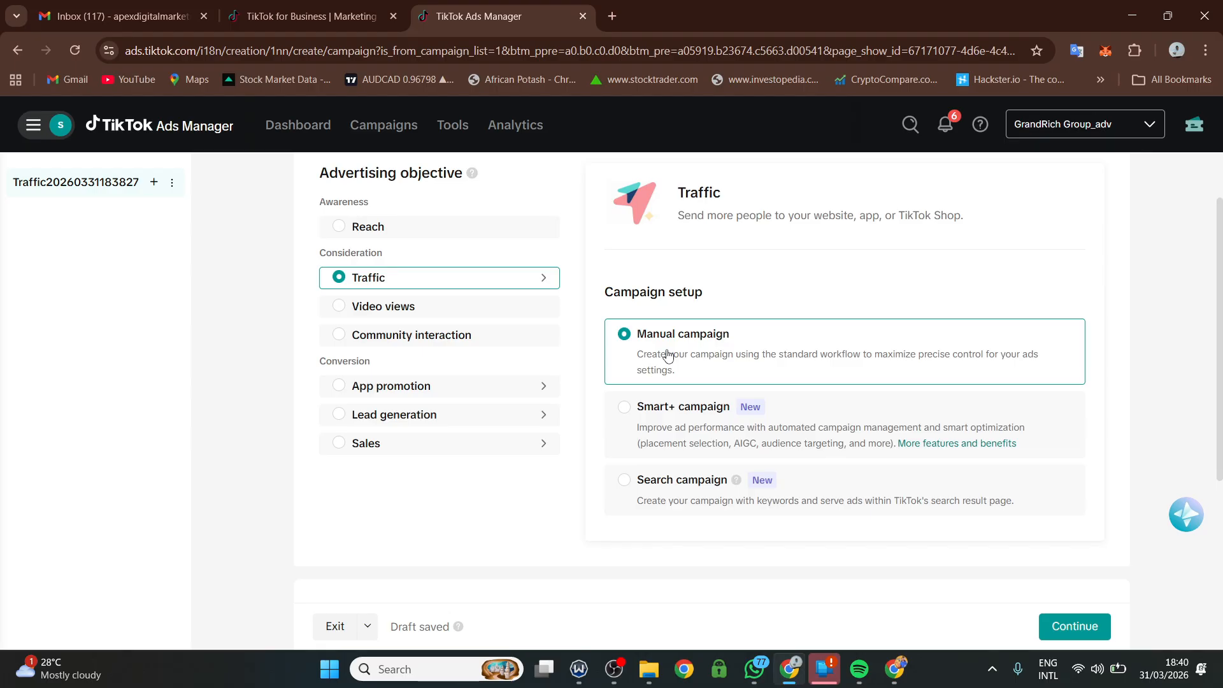
Review the campaign settings, keep the default campaign name and continue to the ad group setup
scroll(669, 357, down, 5)
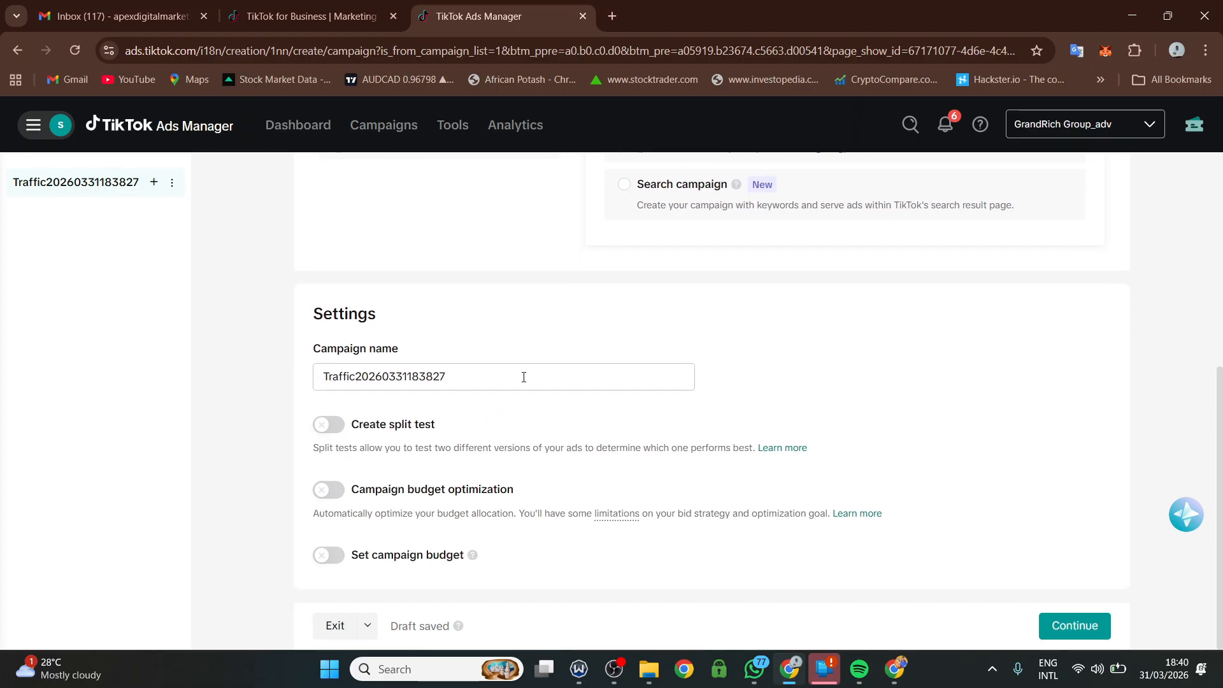
scroll(547, 372, up, 3)
scroll(553, 381, down, 3)
drag(446, 376, 266, 390)
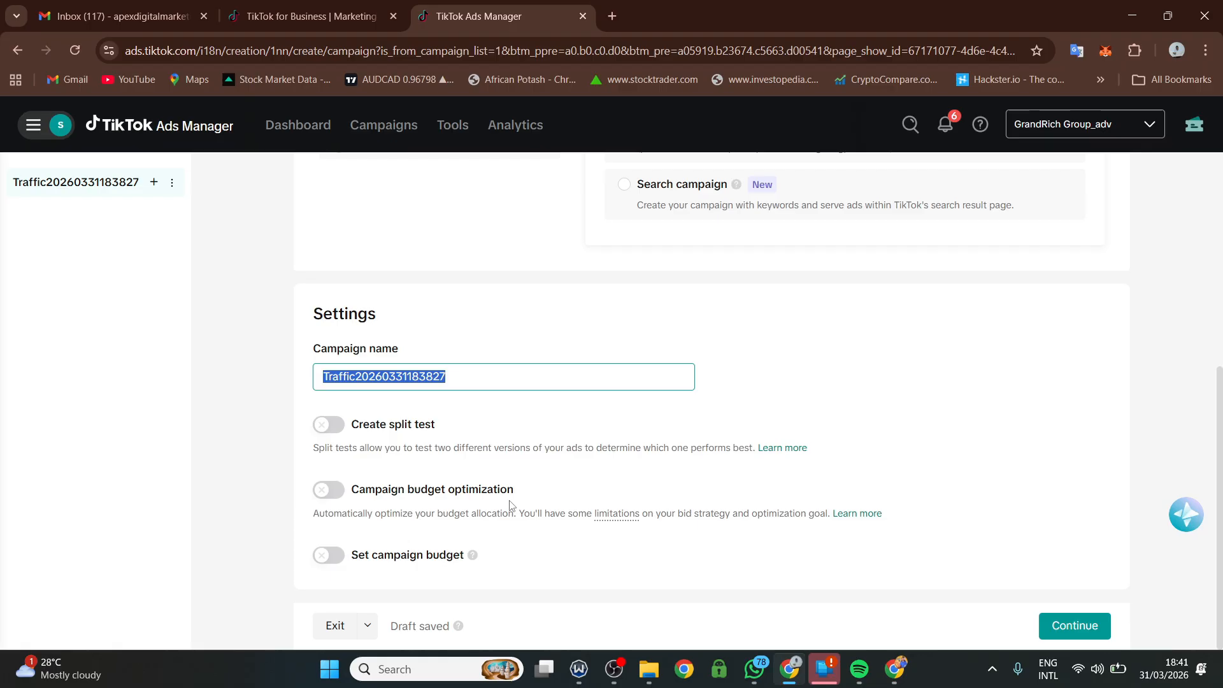
click(1077, 626)
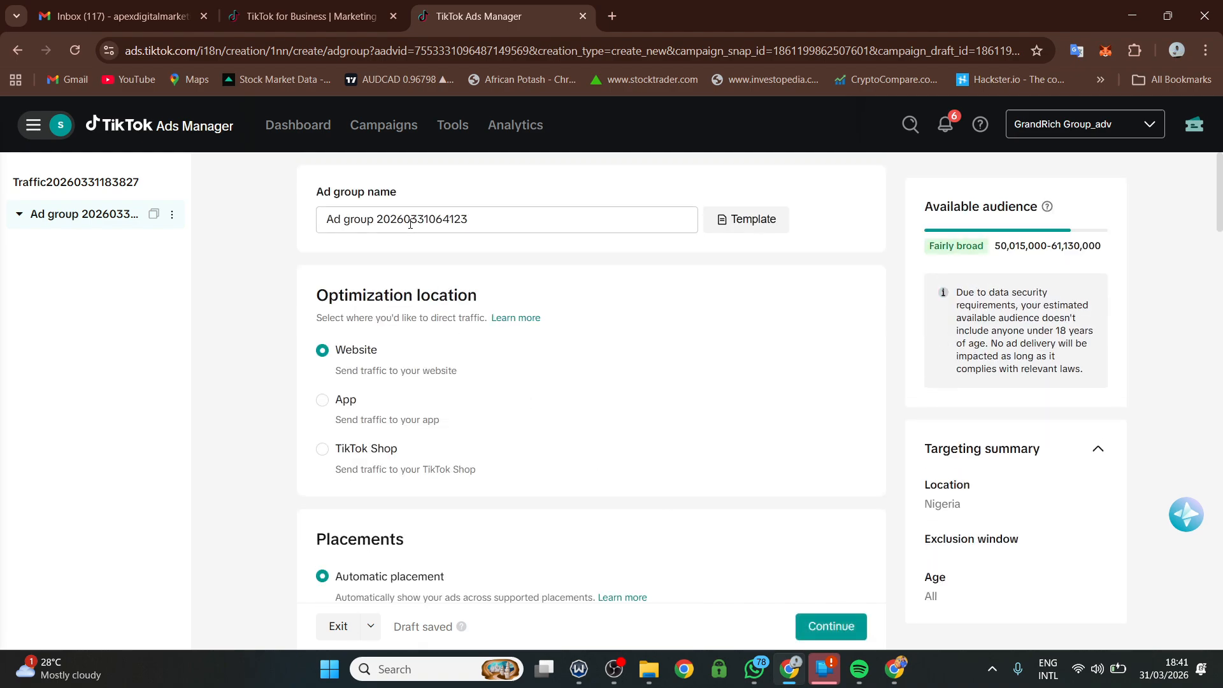
Switch the ad group to manually selected placements and exclude Pangle and Global App Bundle, leaving only TikTok
drag(501, 220, 272, 224)
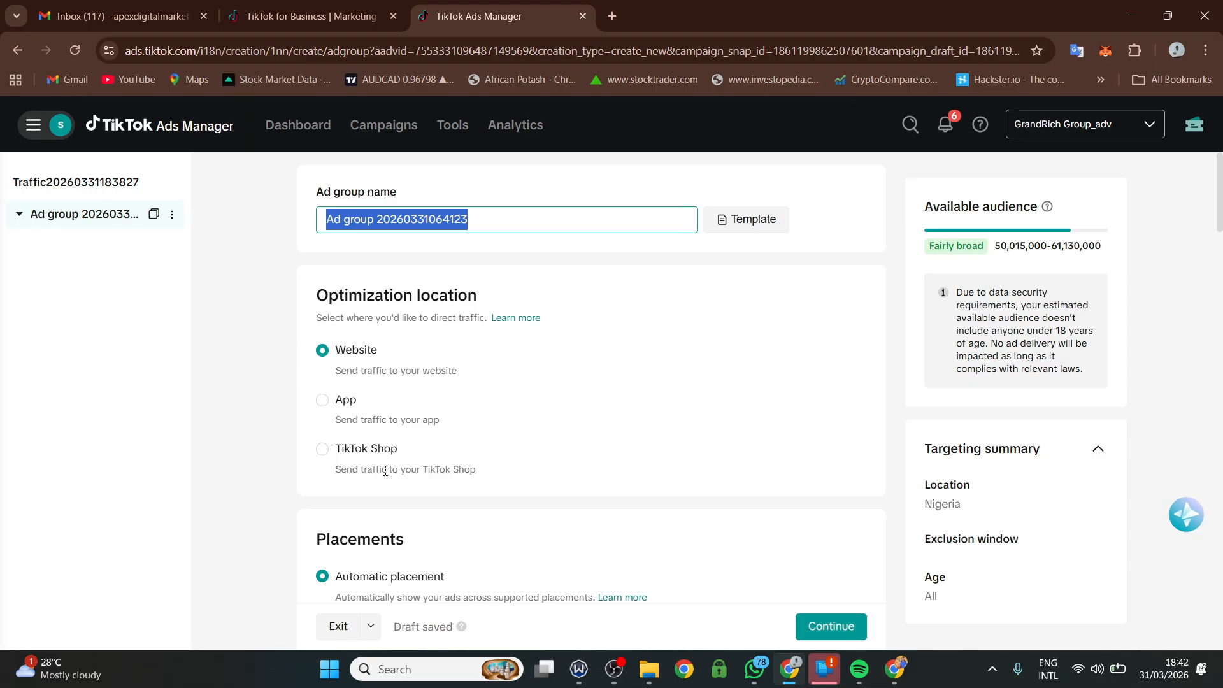
scroll(376, 527, down, 4)
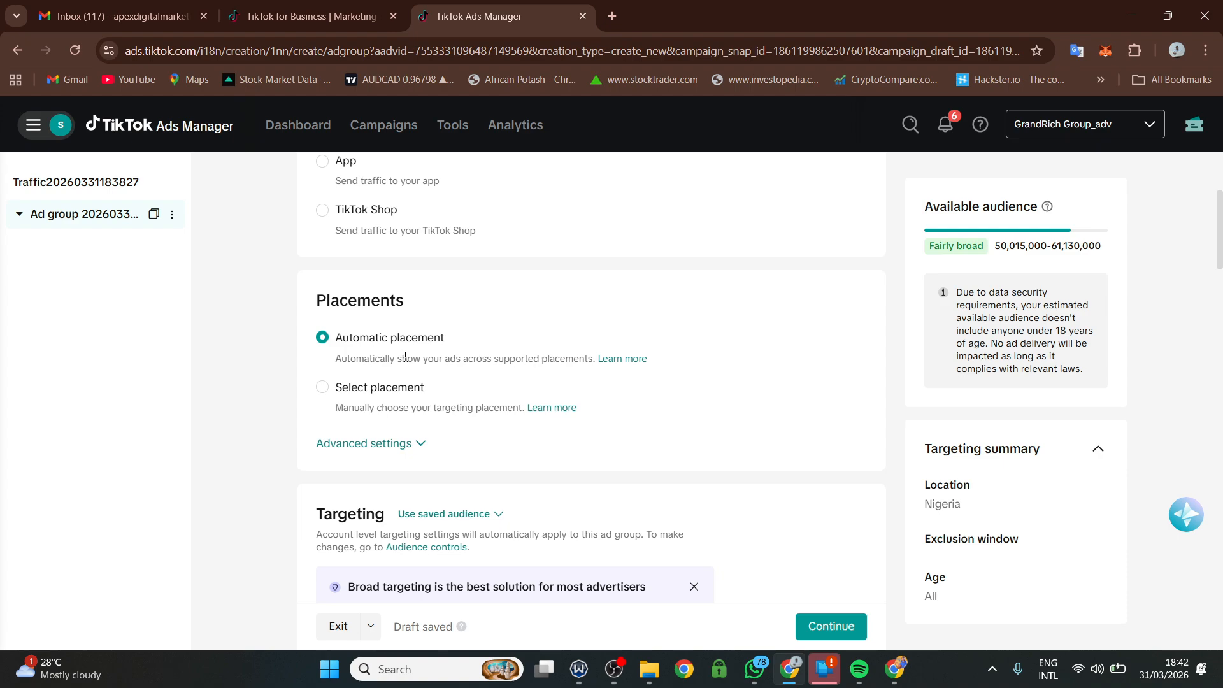
click(324, 389)
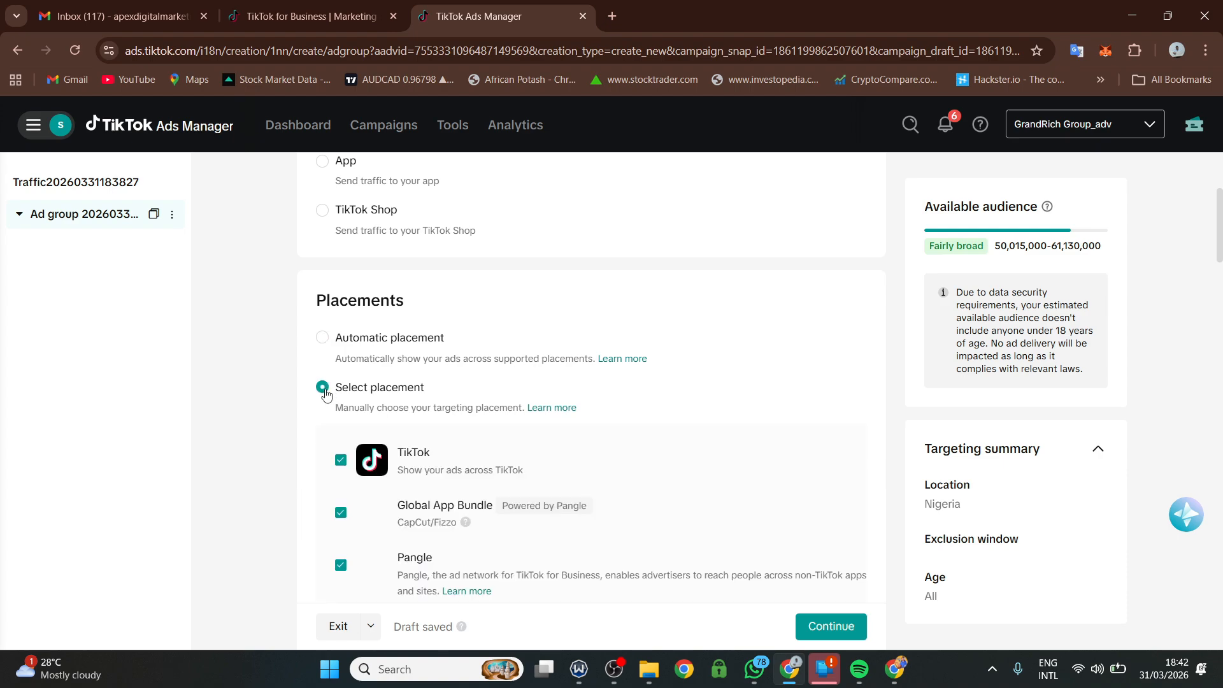
scroll(347, 395, down, 3)
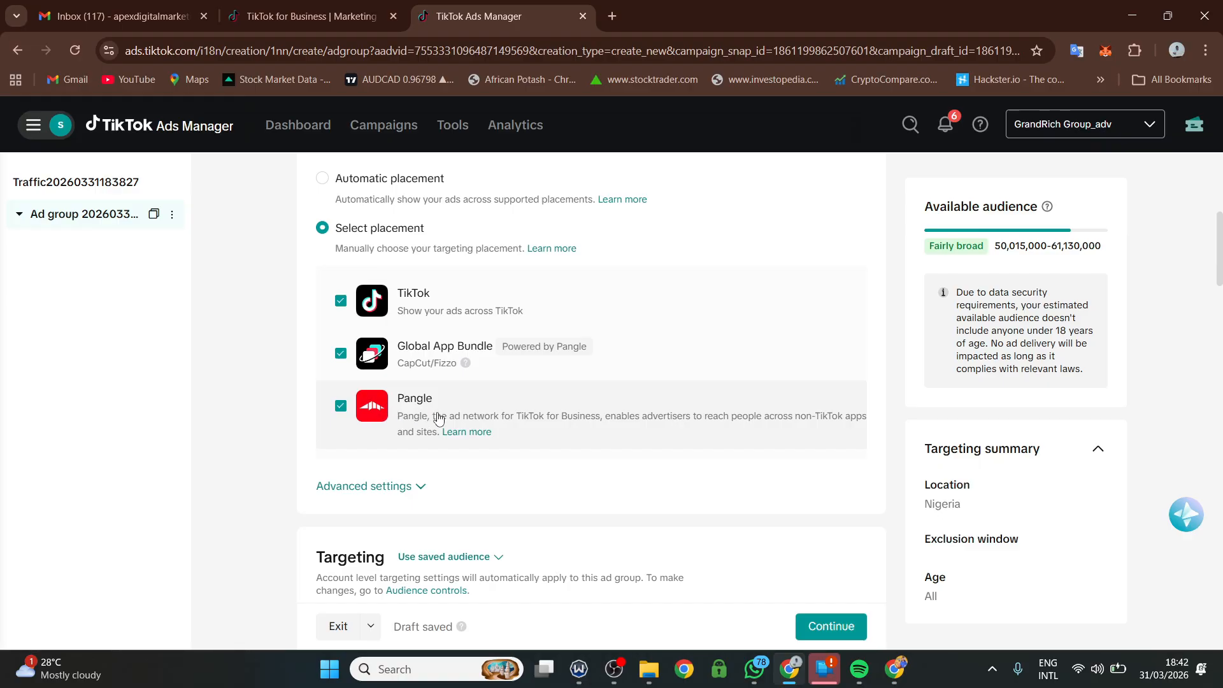
click(342, 407)
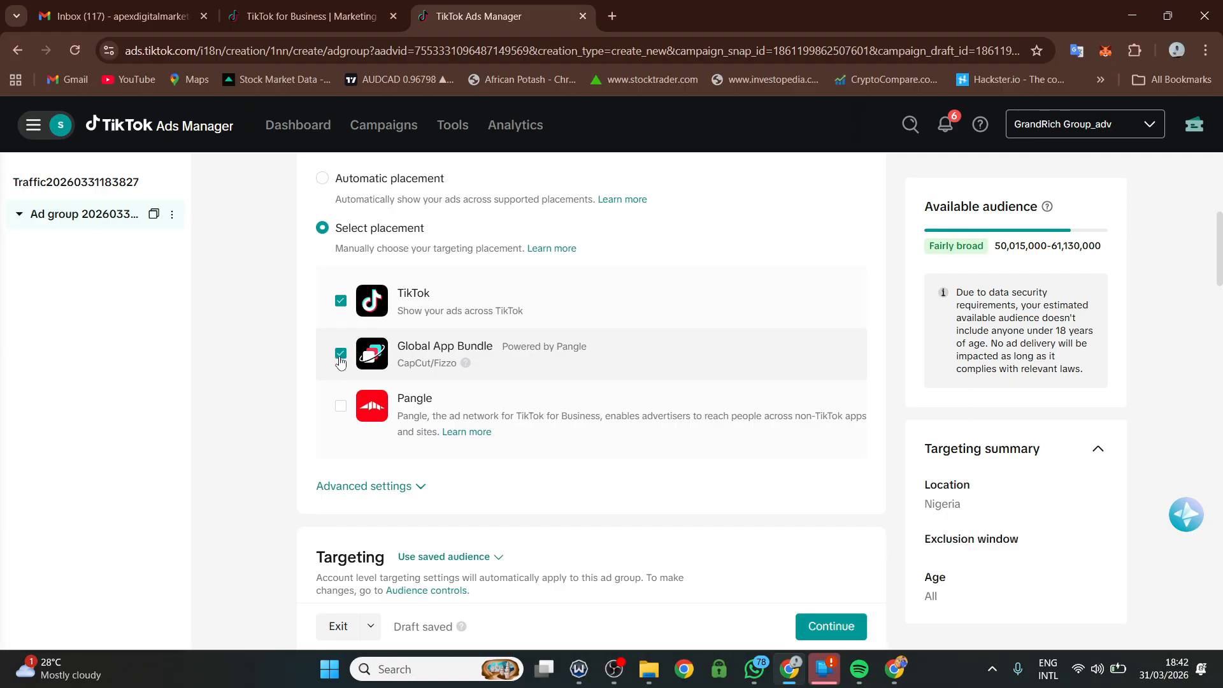
click(340, 355)
Expand the advanced placement settings to check the comment, download and sharing options, and collapse them again
scroll(414, 412, down, 1)
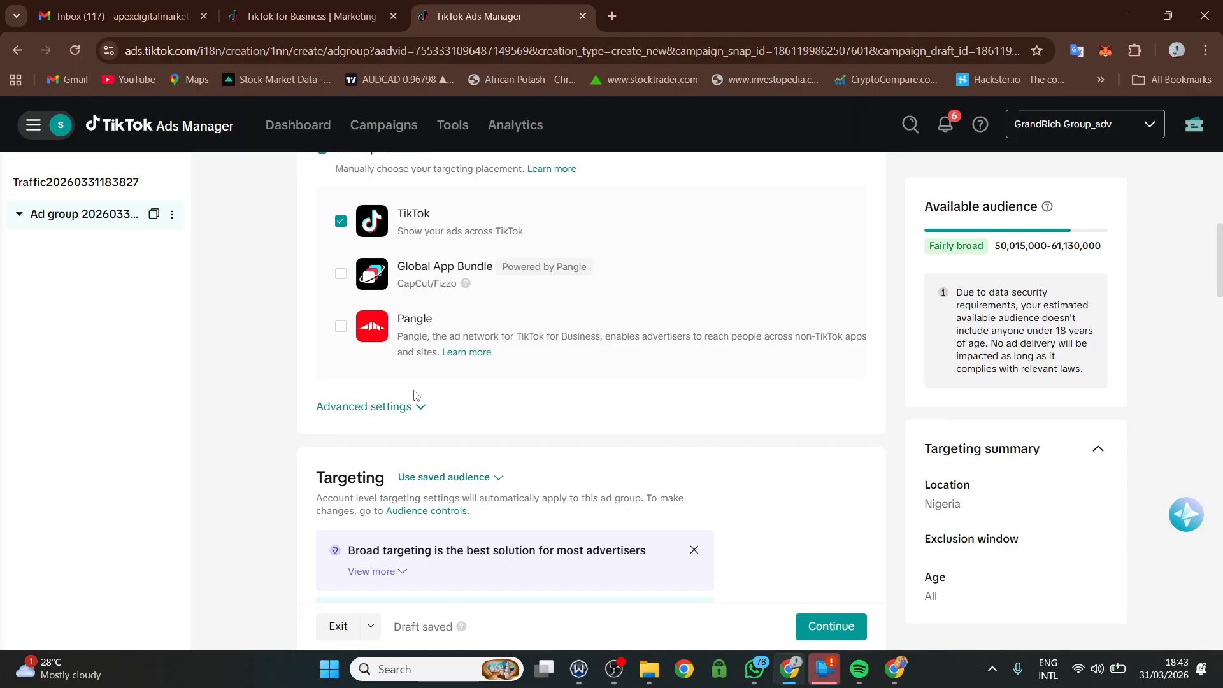
click(414, 407)
scroll(413, 411, down, 1)
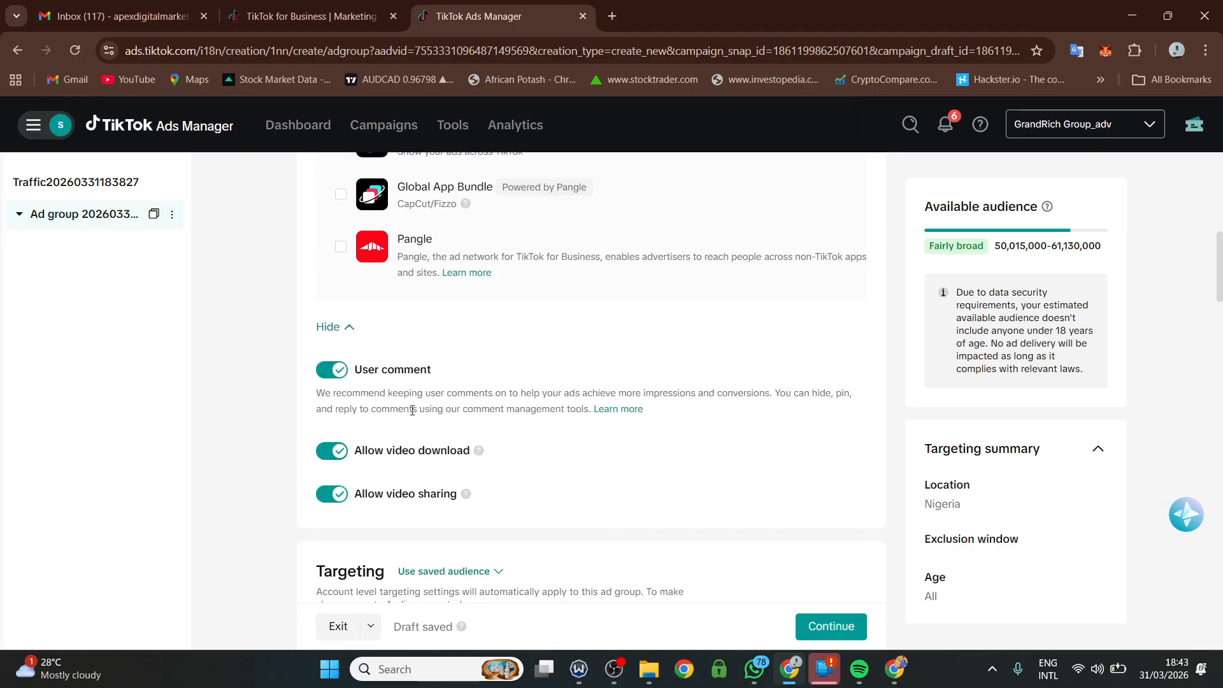
click(349, 332)
Search the ad group's target locations for Ghana and clear the search
scroll(386, 423, down, 5)
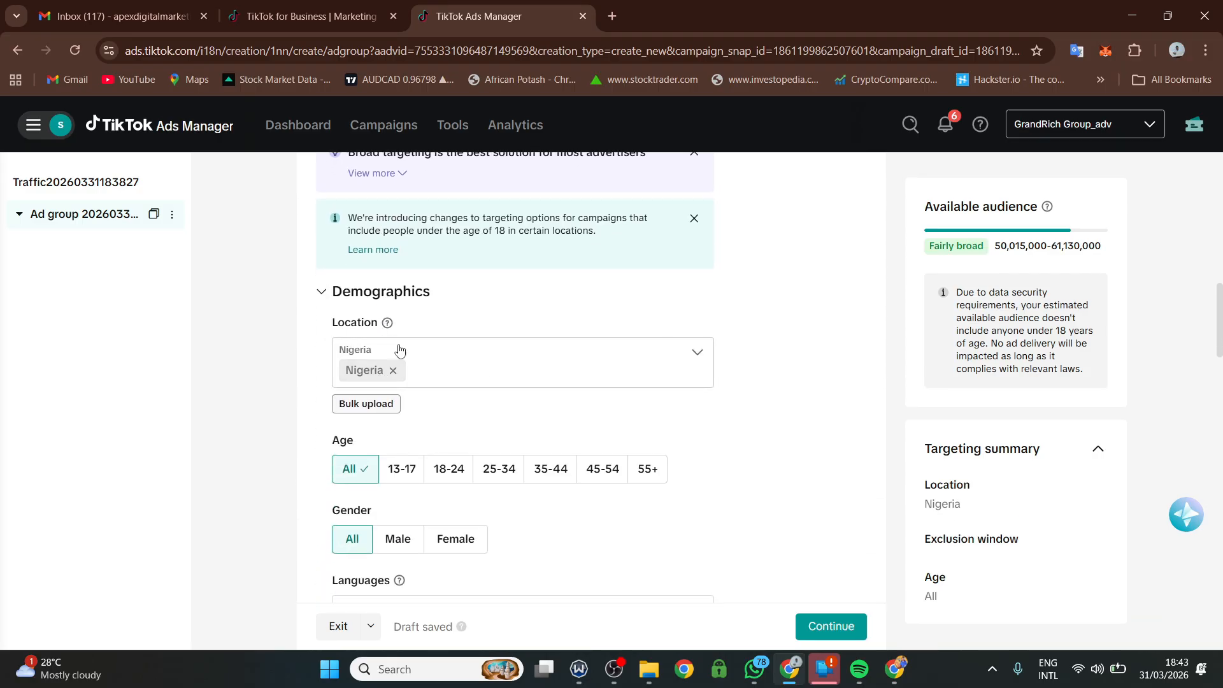
click(448, 376)
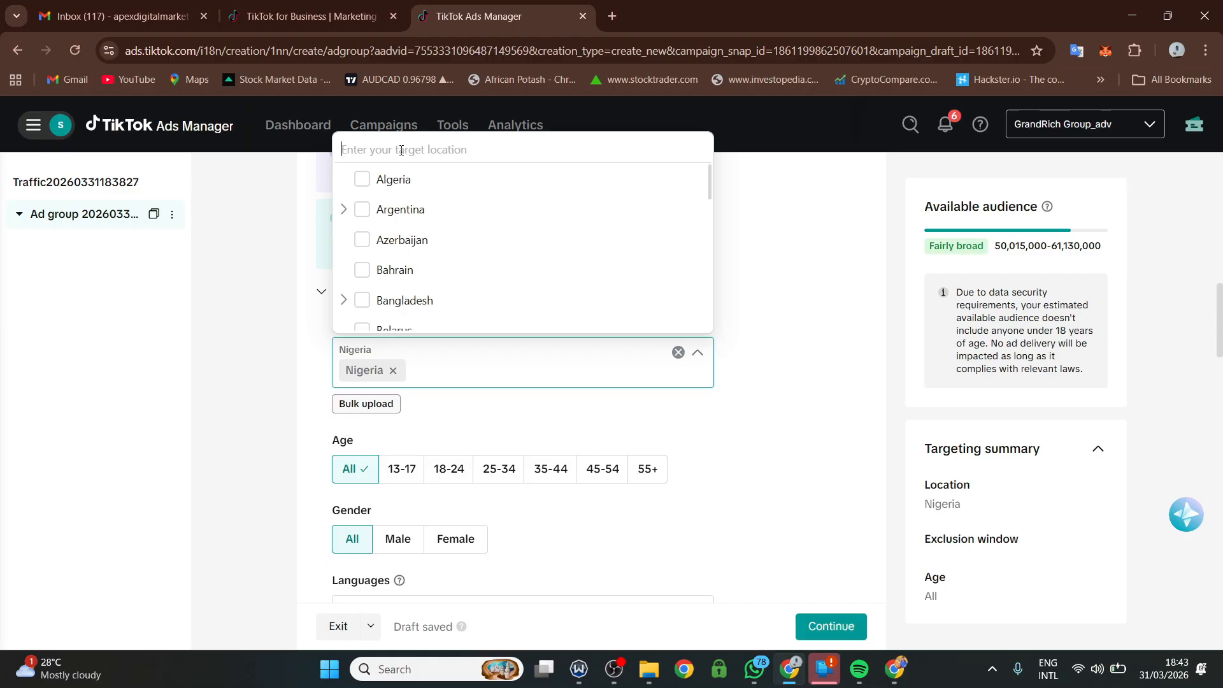
text(gha)
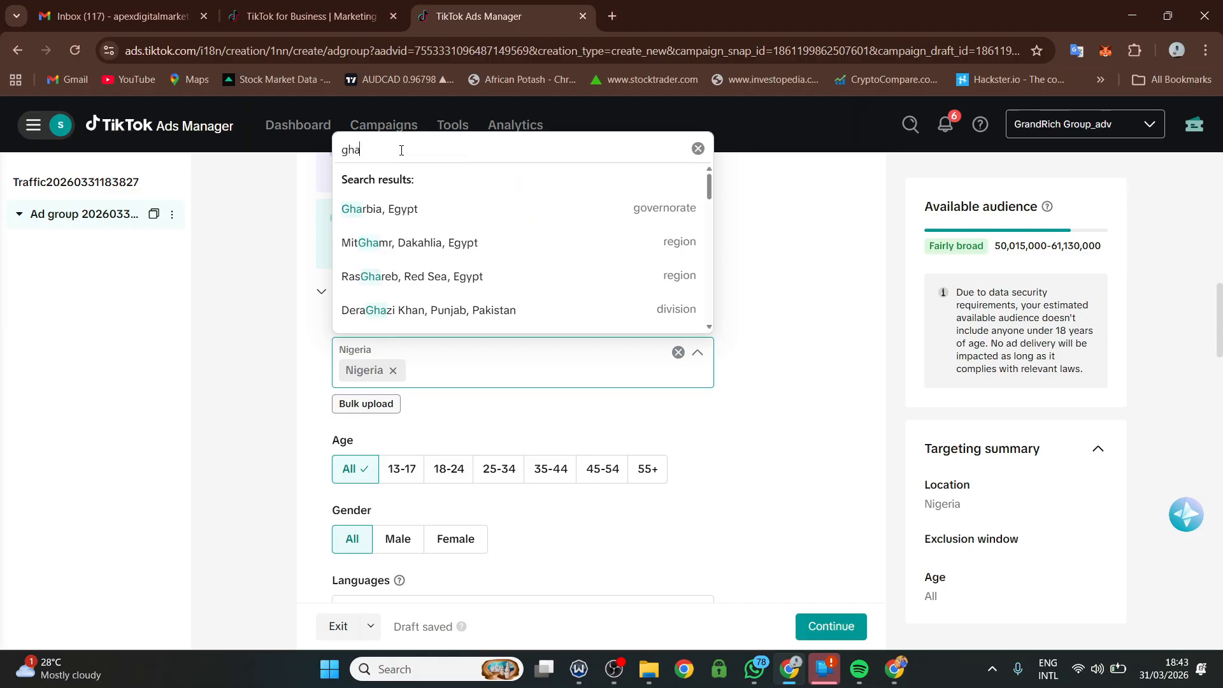
text(na)
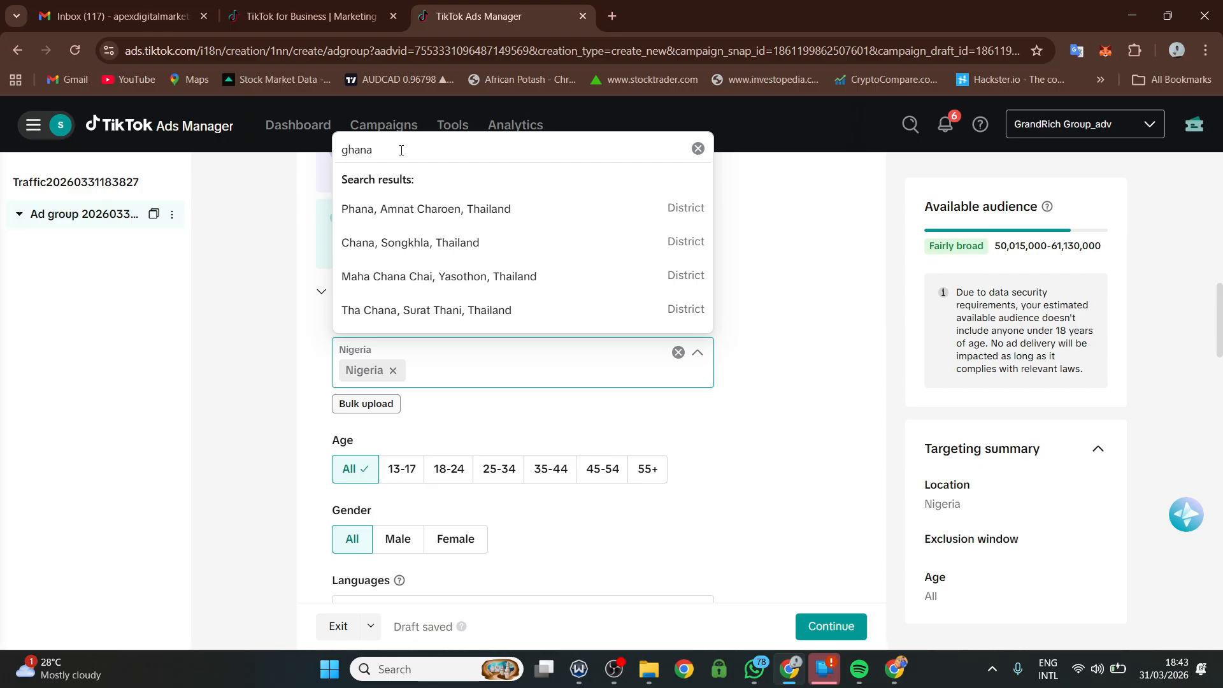
key(BackSpace)
key(BackSpace)
key(BackSpace)
key(BackSpace)
key(BackSpace)
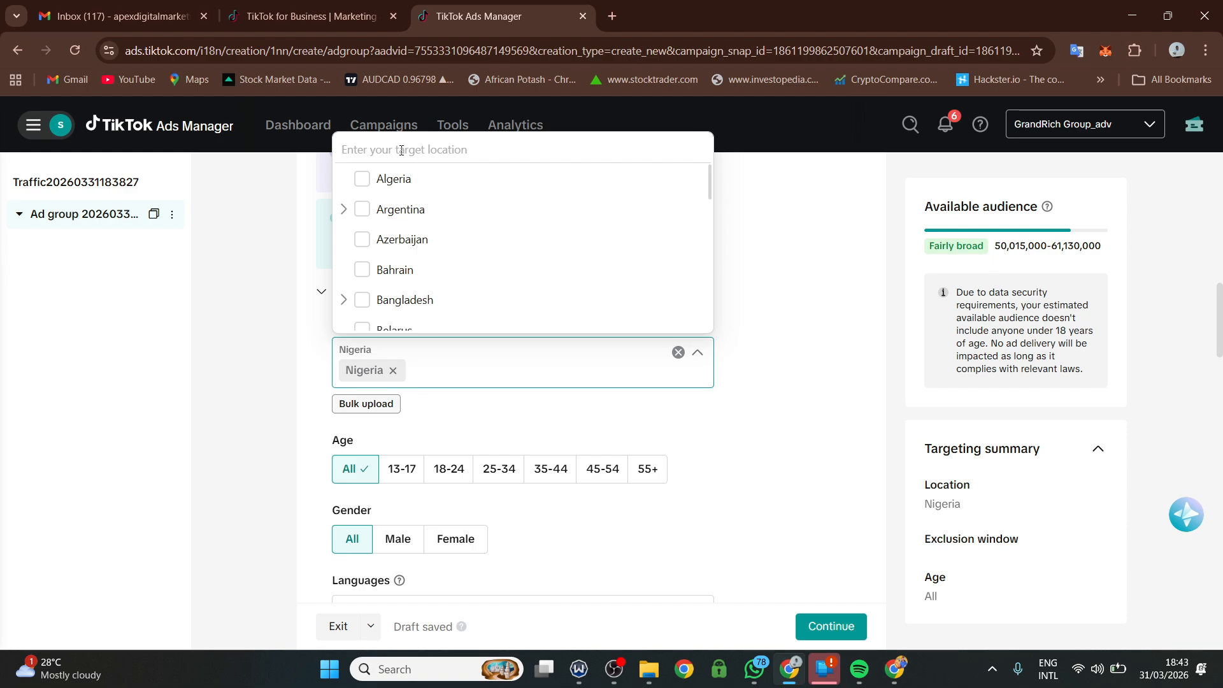
Find Kenya and add the country to the ad group's target locations
text(kenya)
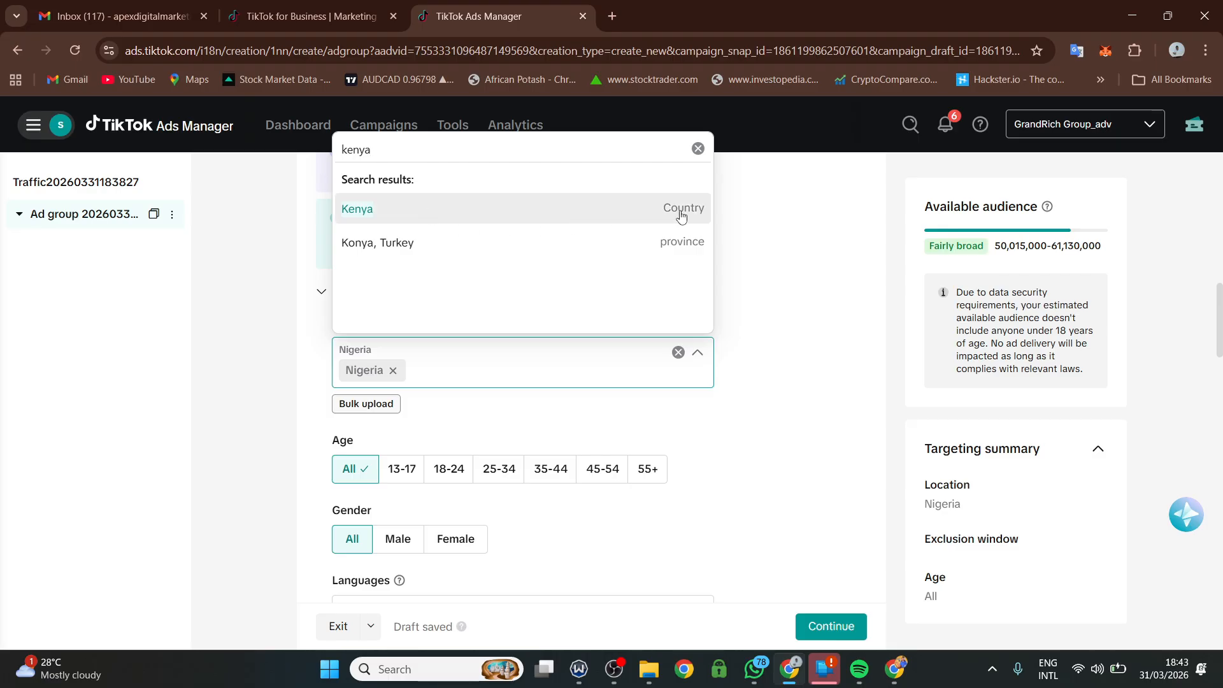
click(634, 214)
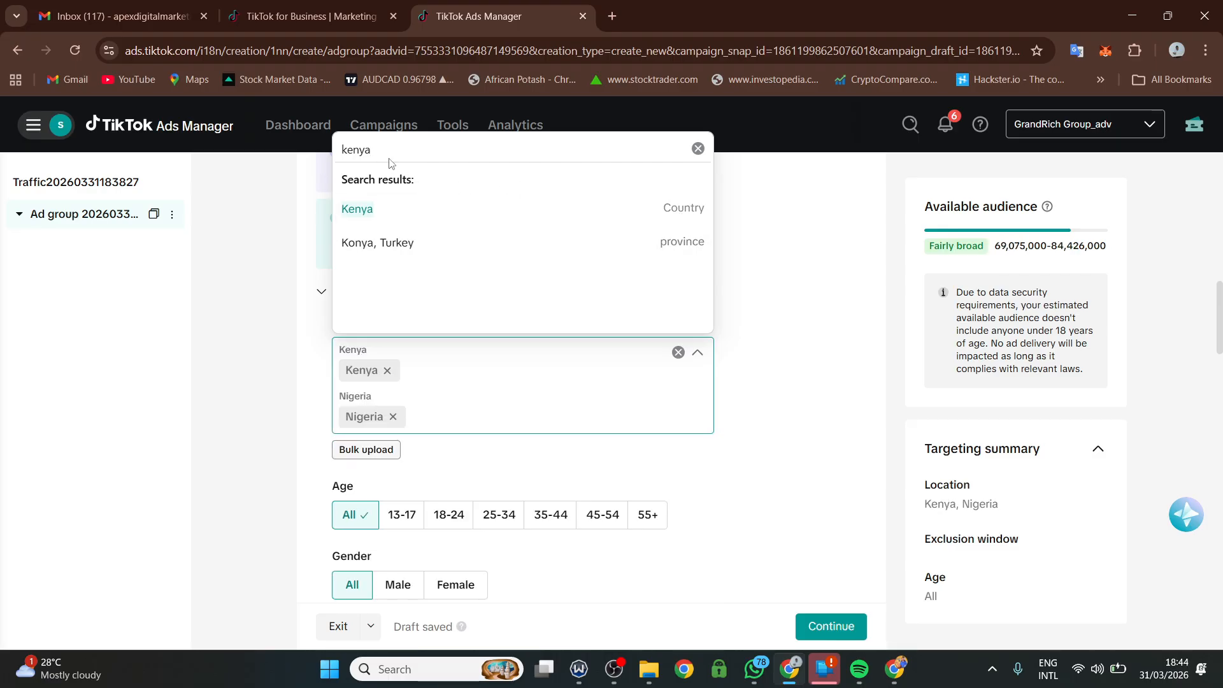
Search the target locations for Nairobi, clear the search and close the location list
drag(374, 150, 307, 157)
text(nairobi)
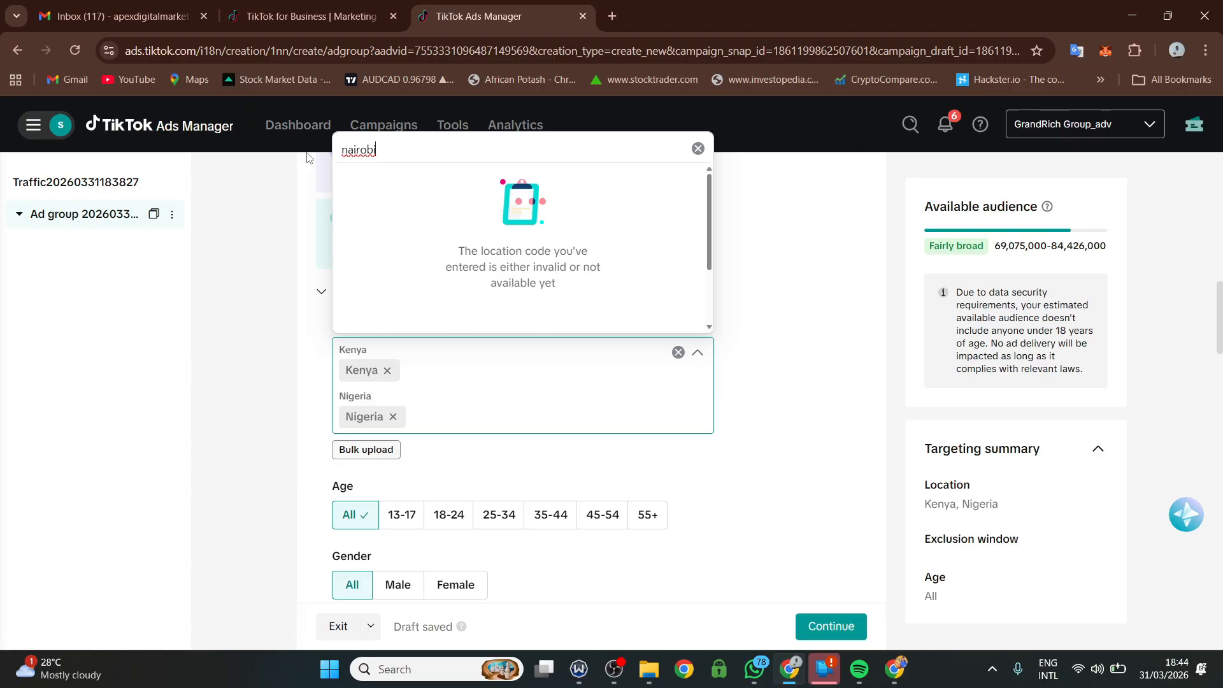
key(BackSpace)
key(BackSpace)
key(BackSpace)
key(BackSpace)
key(BackSpace)
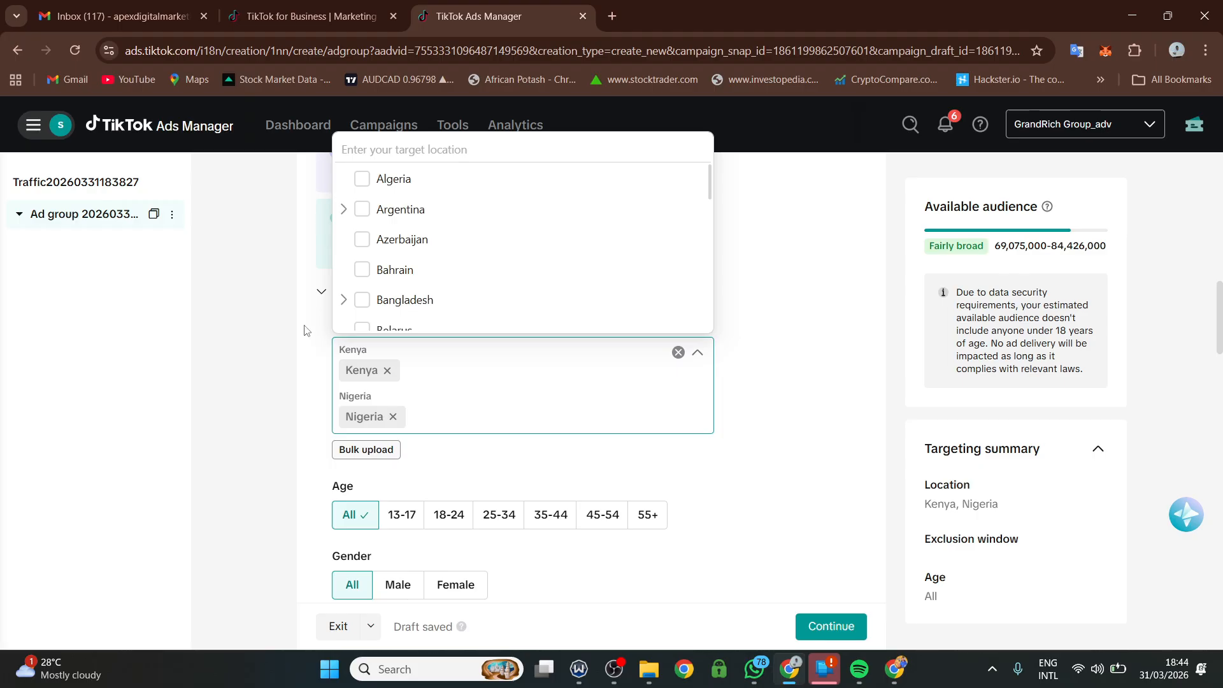
click(583, 414)
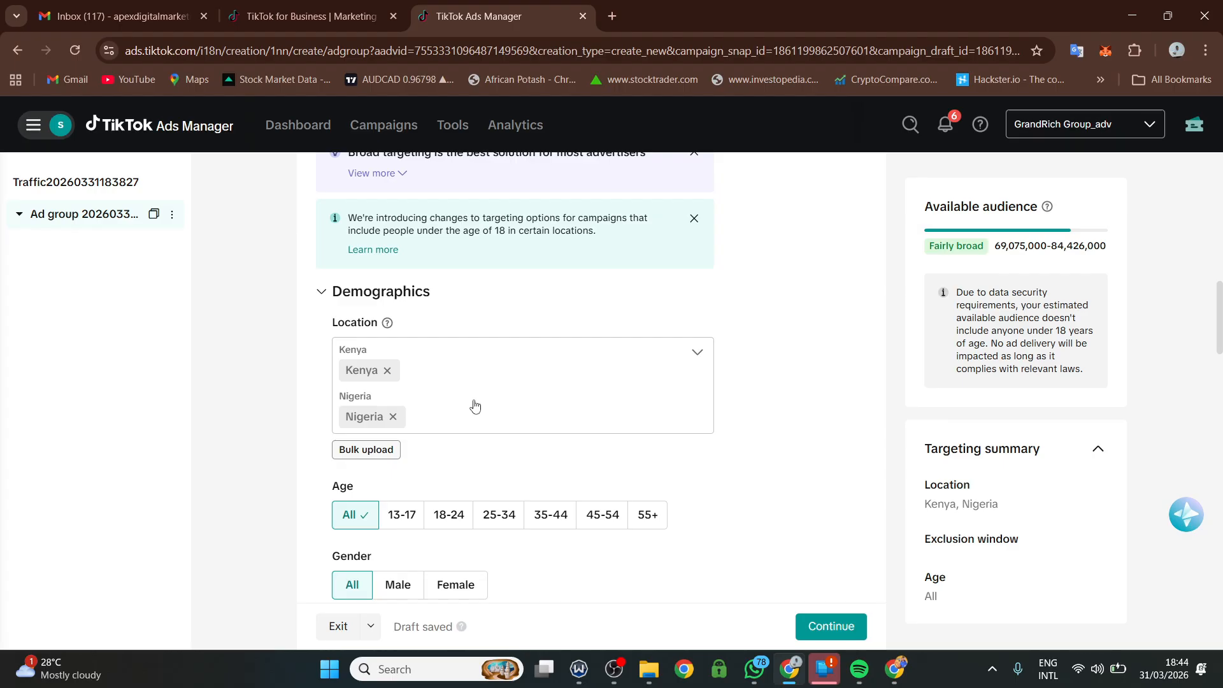
Target the age groups 18-24, 25-34 and 35-44 and limit the gender to Female
scroll(475, 406, down, 3)
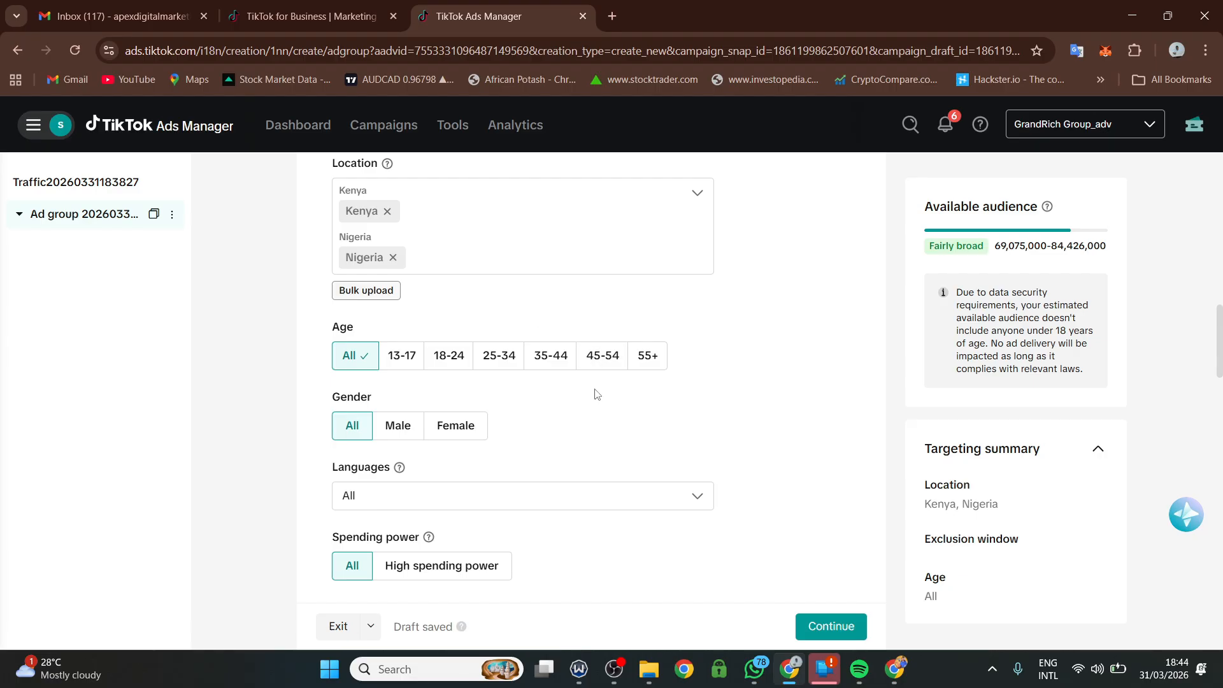
click(449, 362)
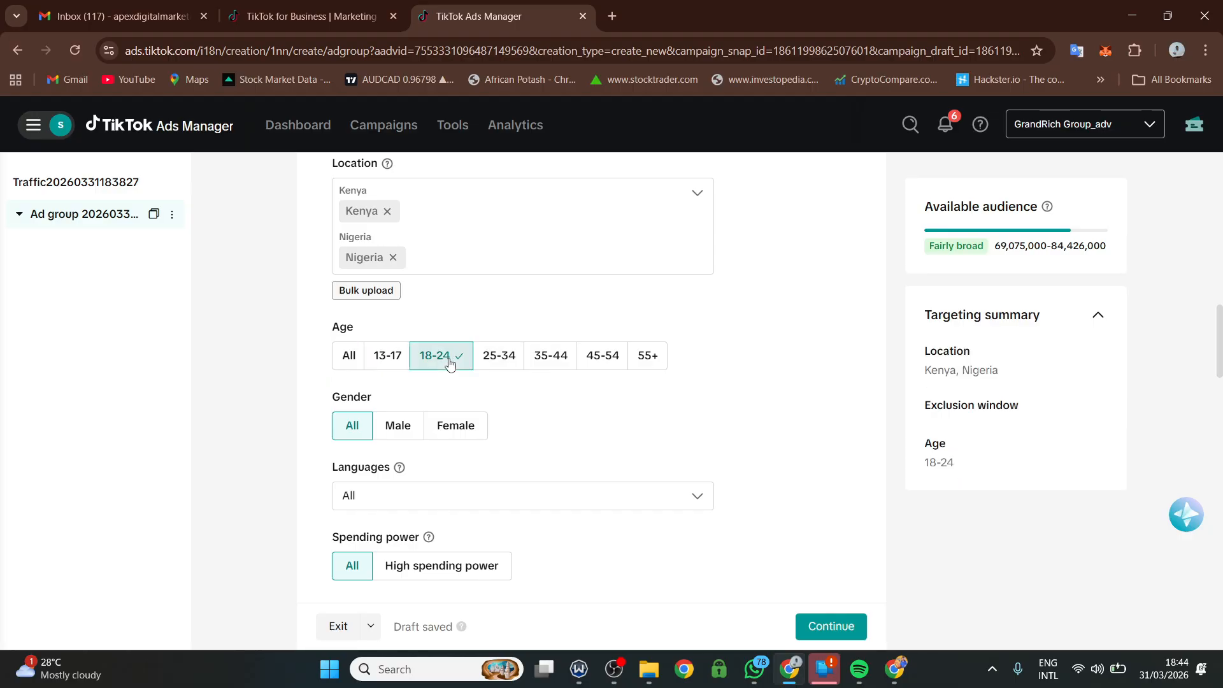
click(553, 356)
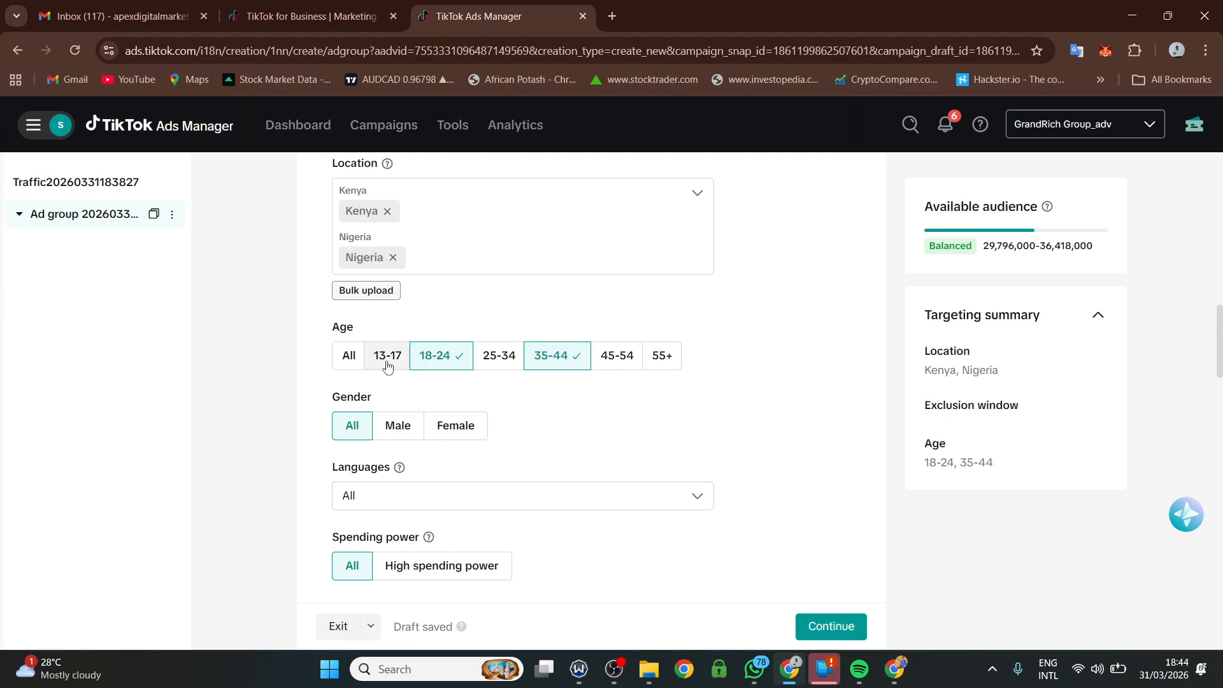
click(474, 435)
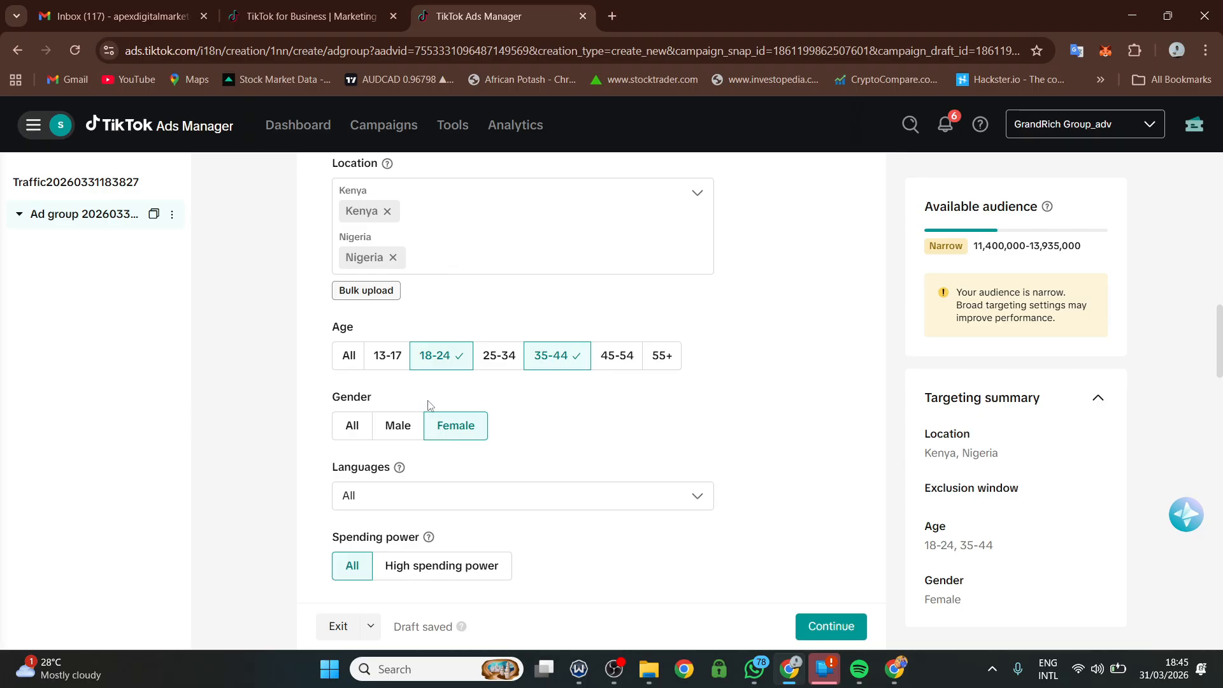
click(508, 362)
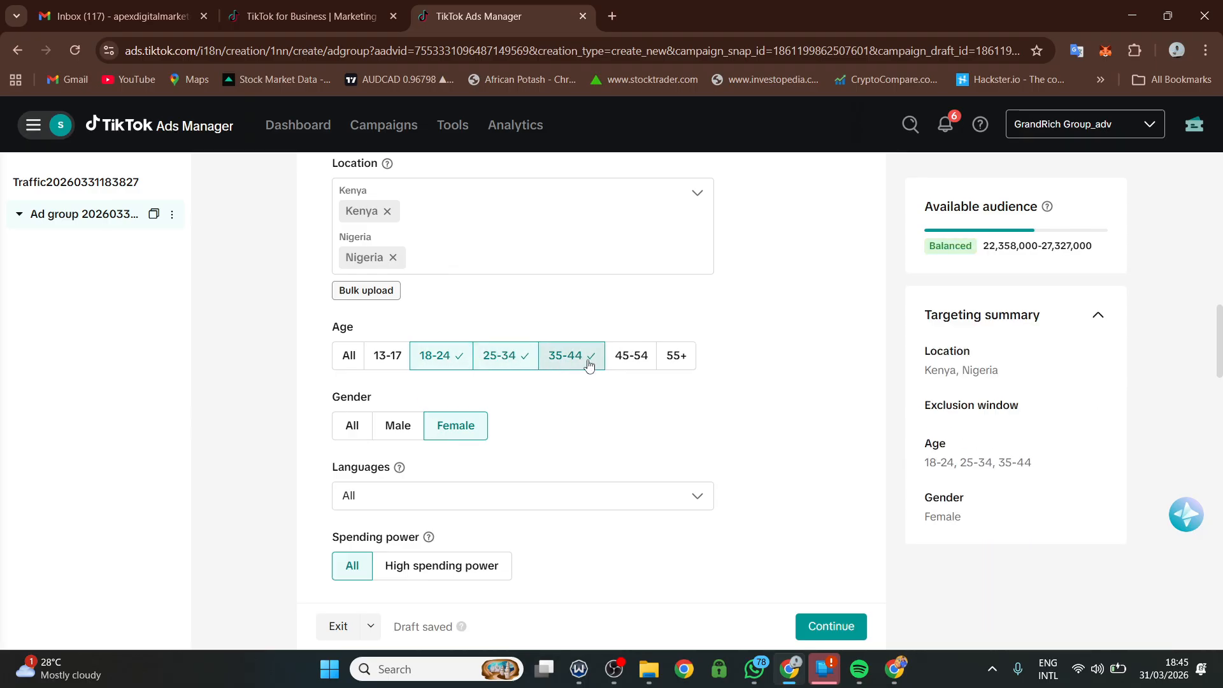
Search the ad group's target languages for "eng" and select English
scroll(442, 431, down, 3)
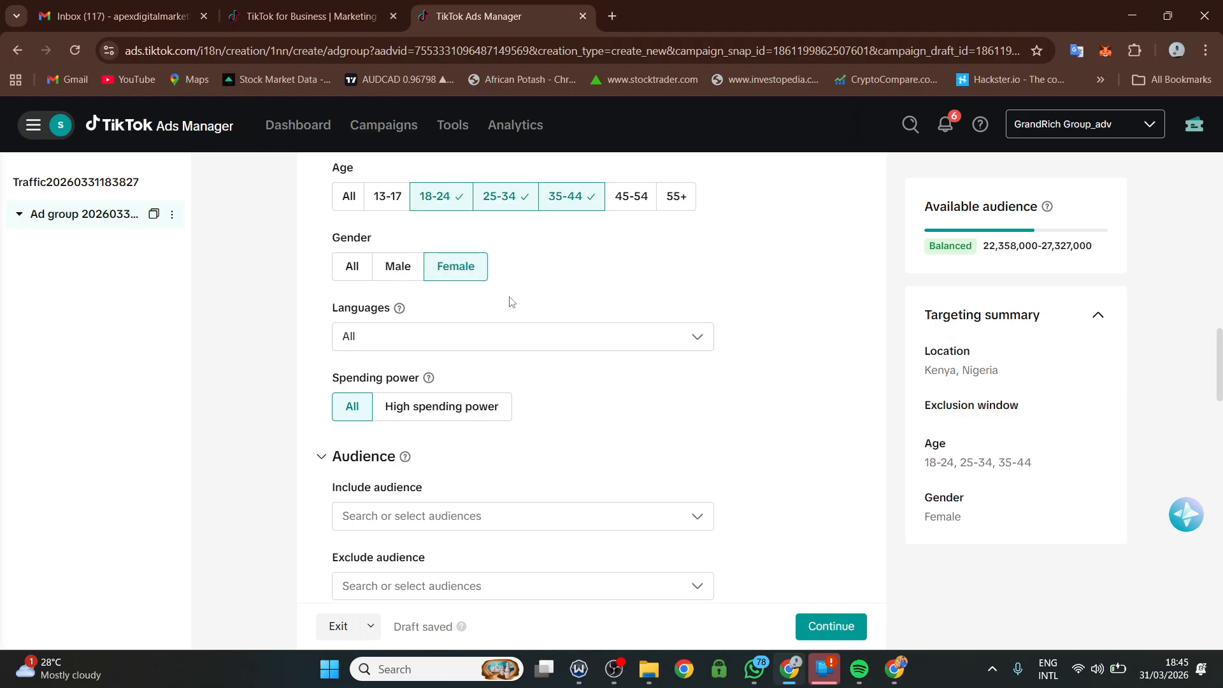
click(502, 343)
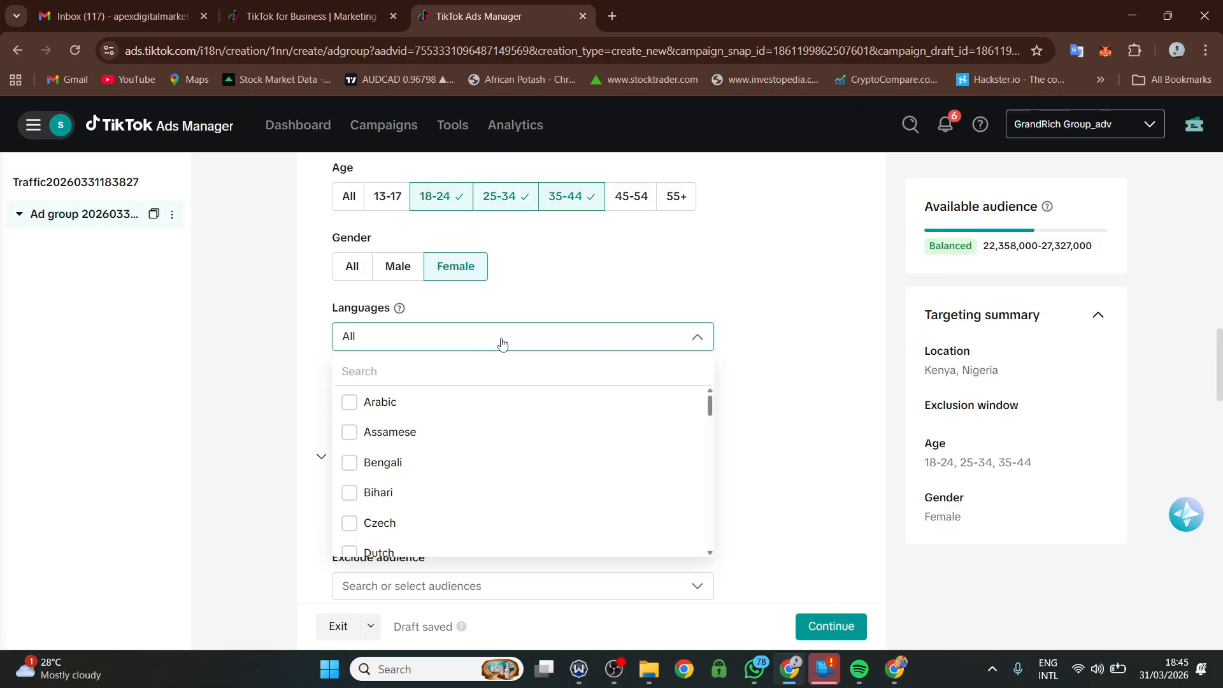
click(382, 370)
text(f)
key(BackSpace)
text(e)
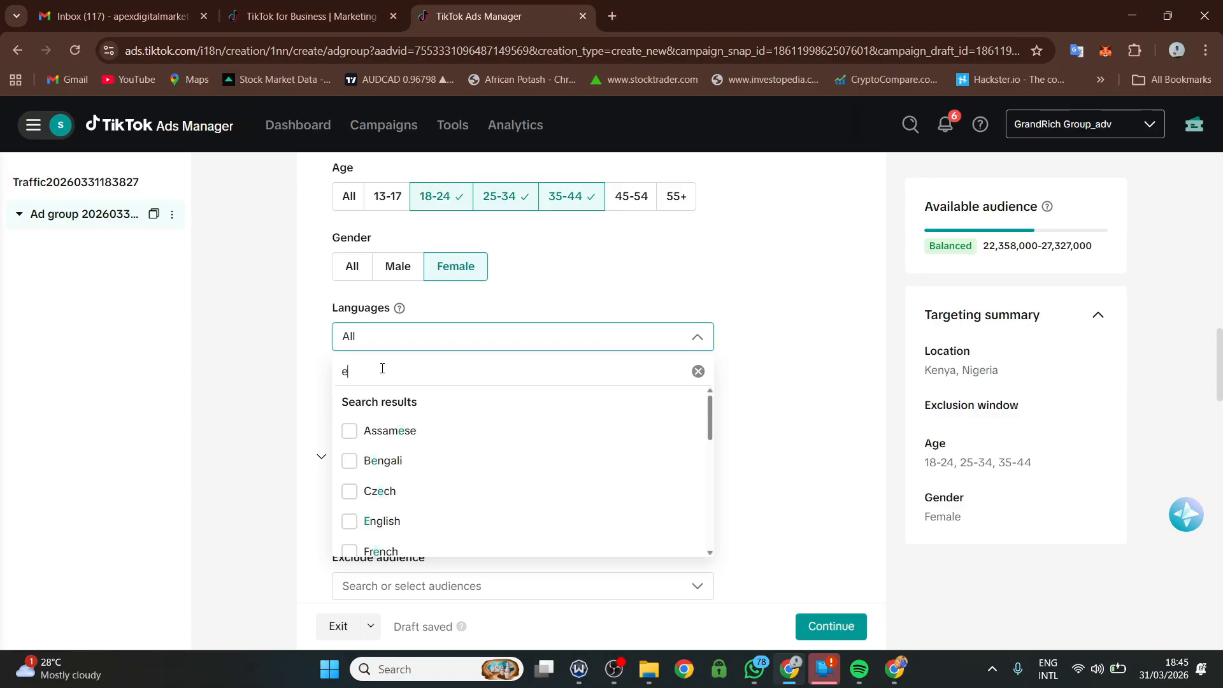
text(ng)
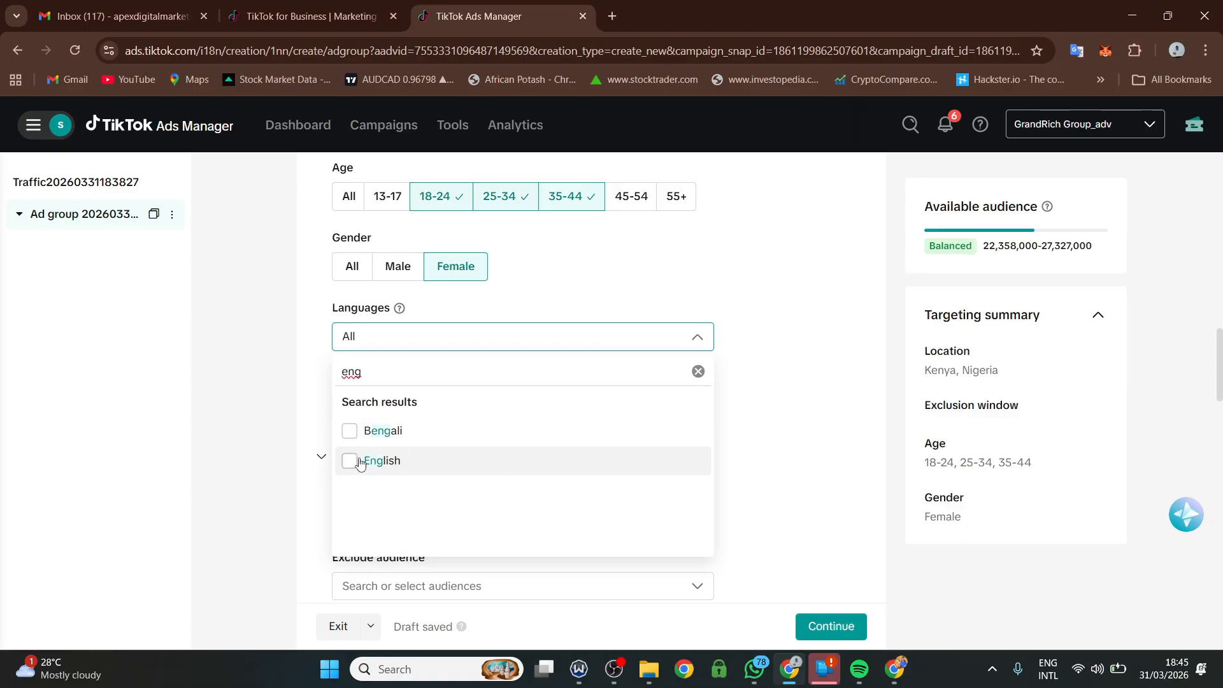
click(352, 460)
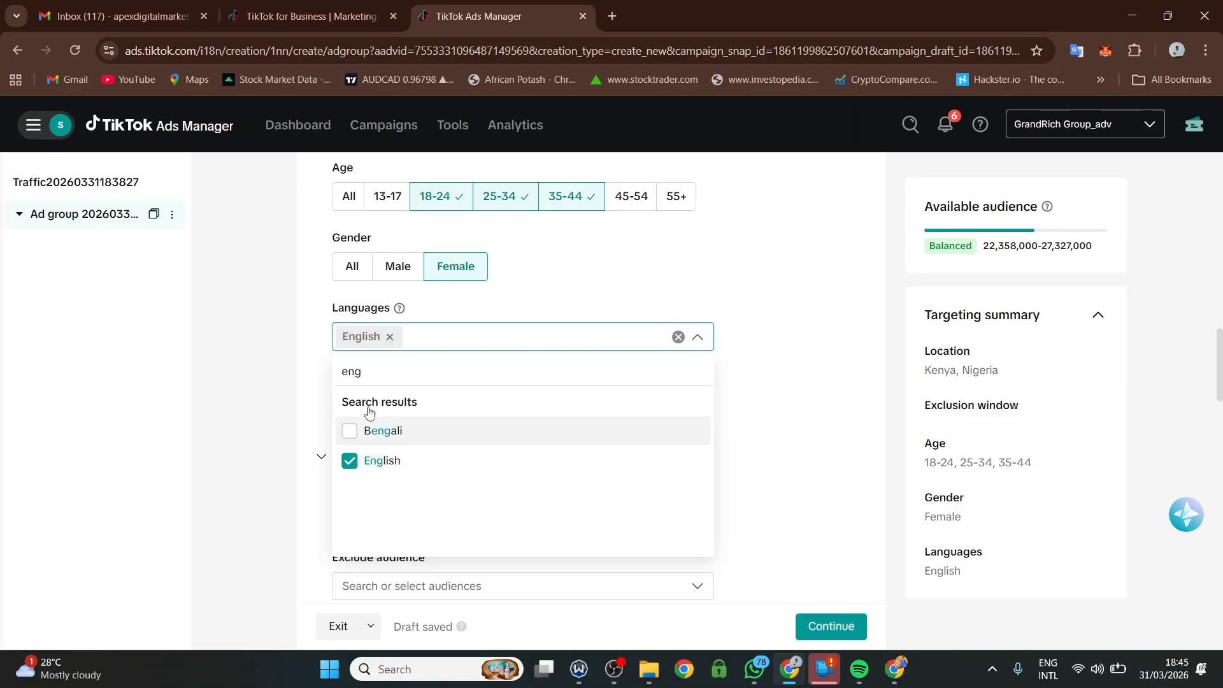
click(484, 305)
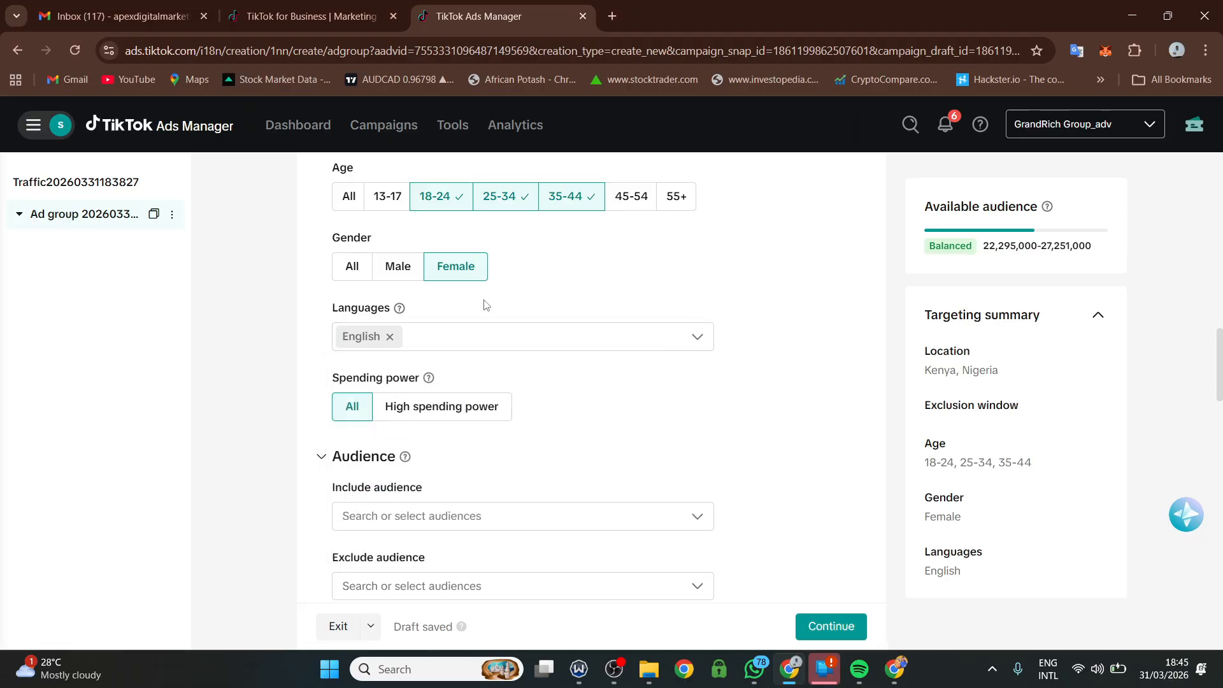
Examine the spending power, audience, interests and behaviors, and device targeting options of the ad group
click(477, 338)
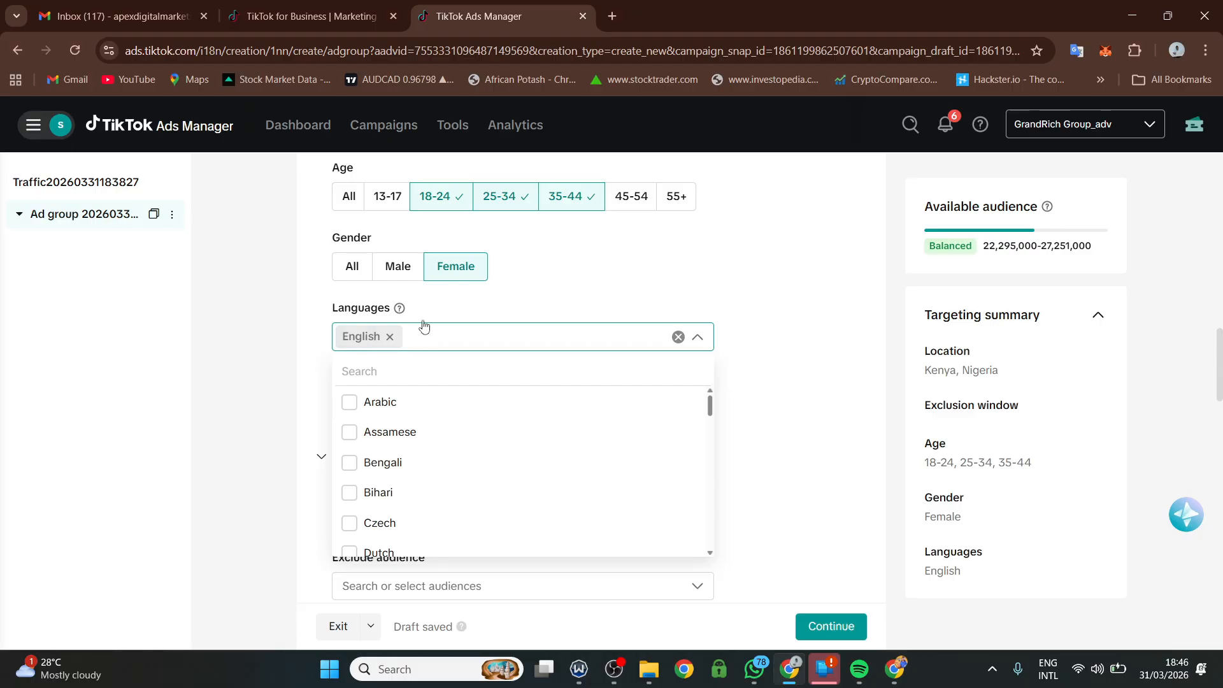
click(455, 309)
scroll(508, 484, down, 1)
scroll(507, 484, down, 1)
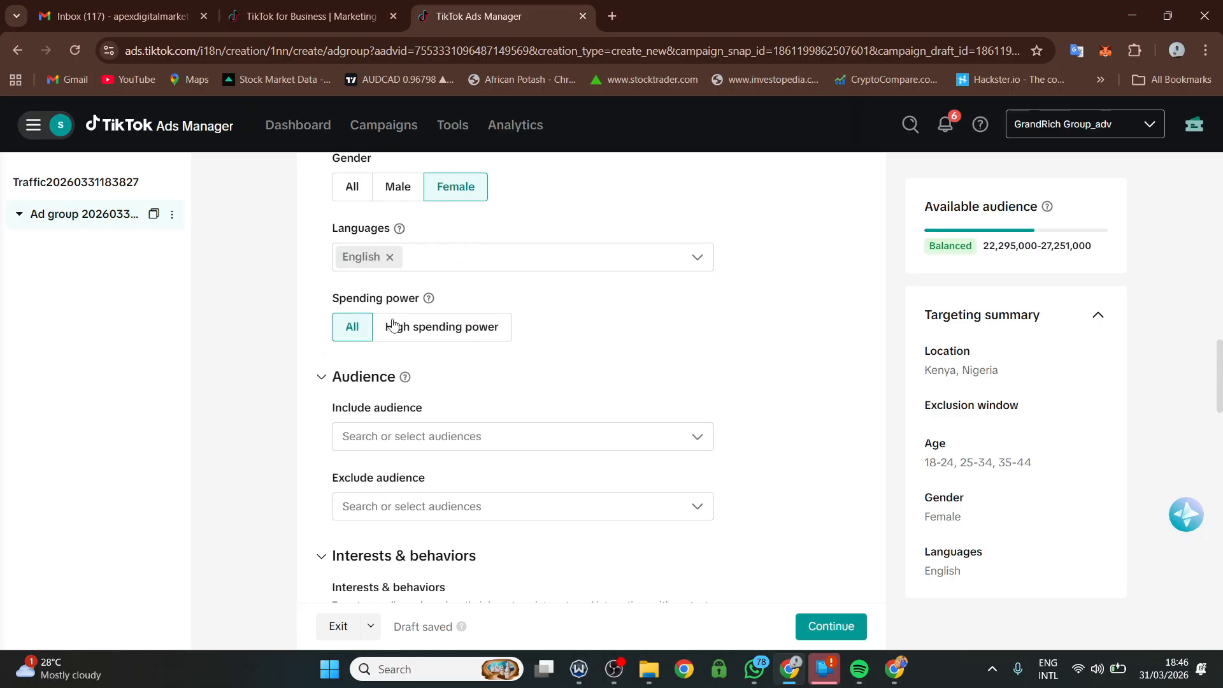
scroll(502, 427, down, 2)
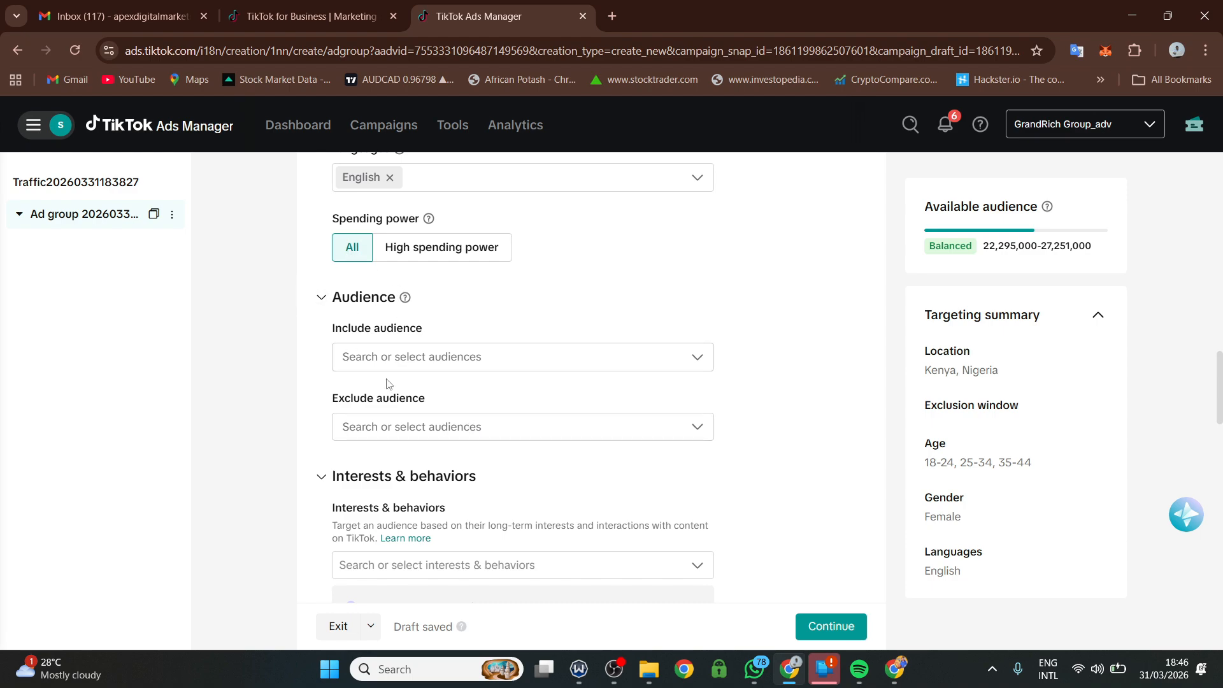
scroll(400, 357, down, 2)
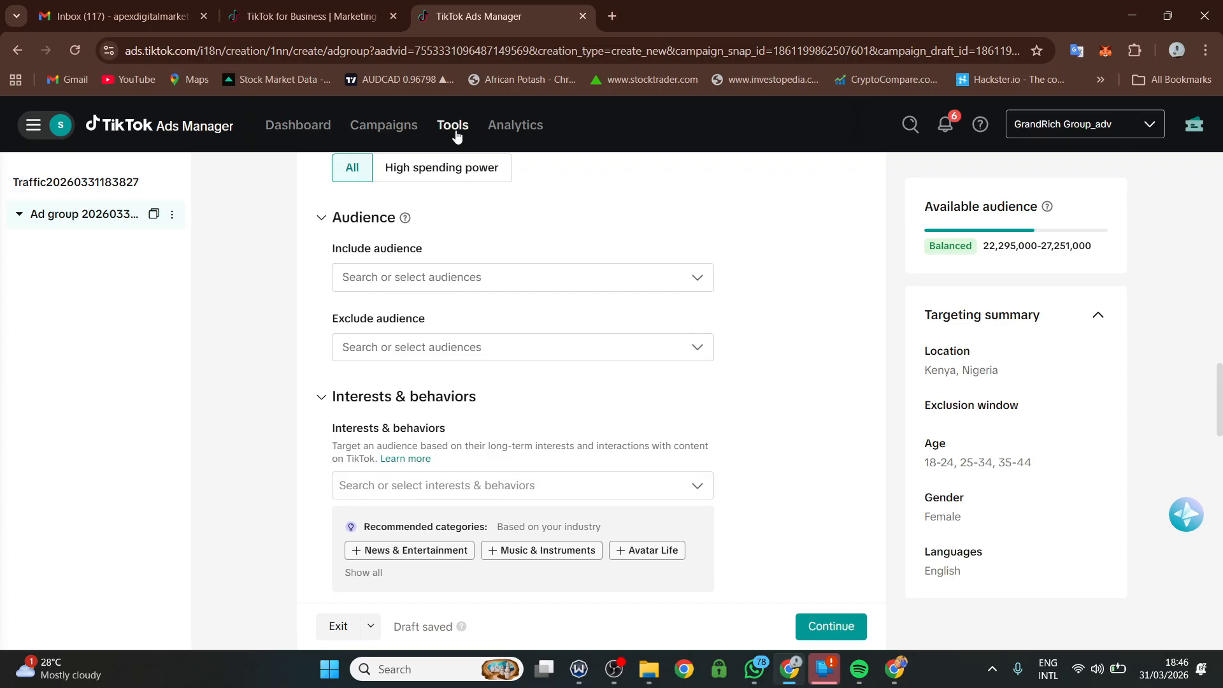
mouse_move(469, 142)
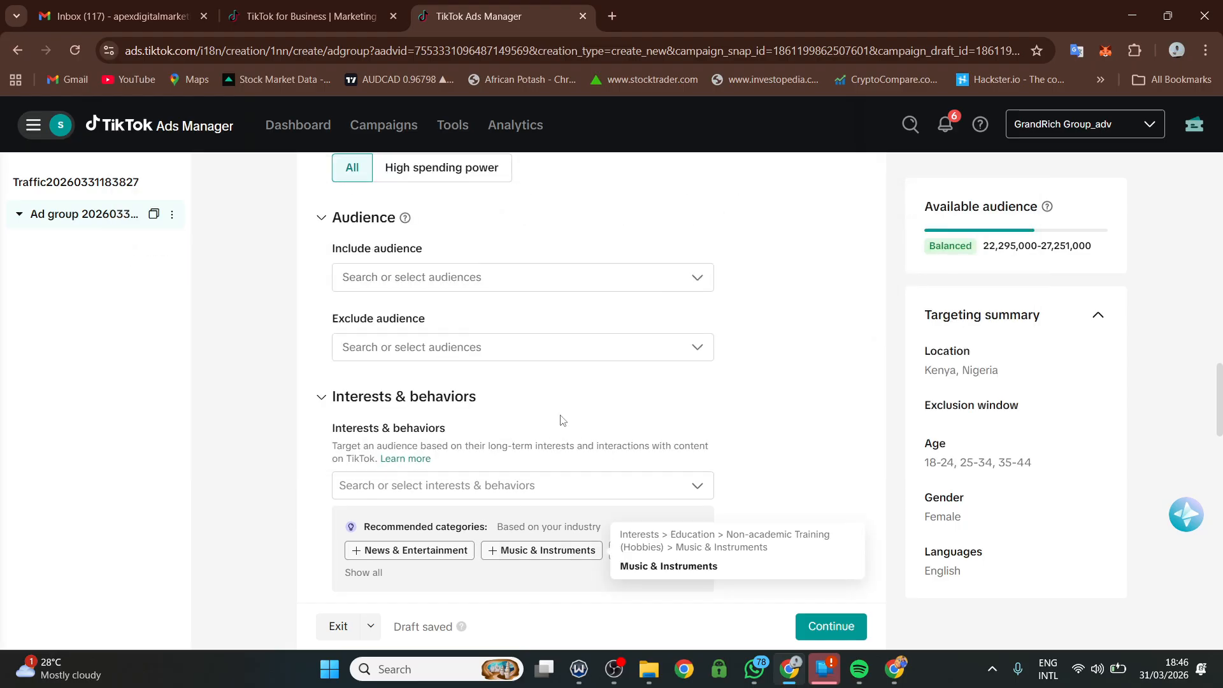
scroll(450, 418, down, 2)
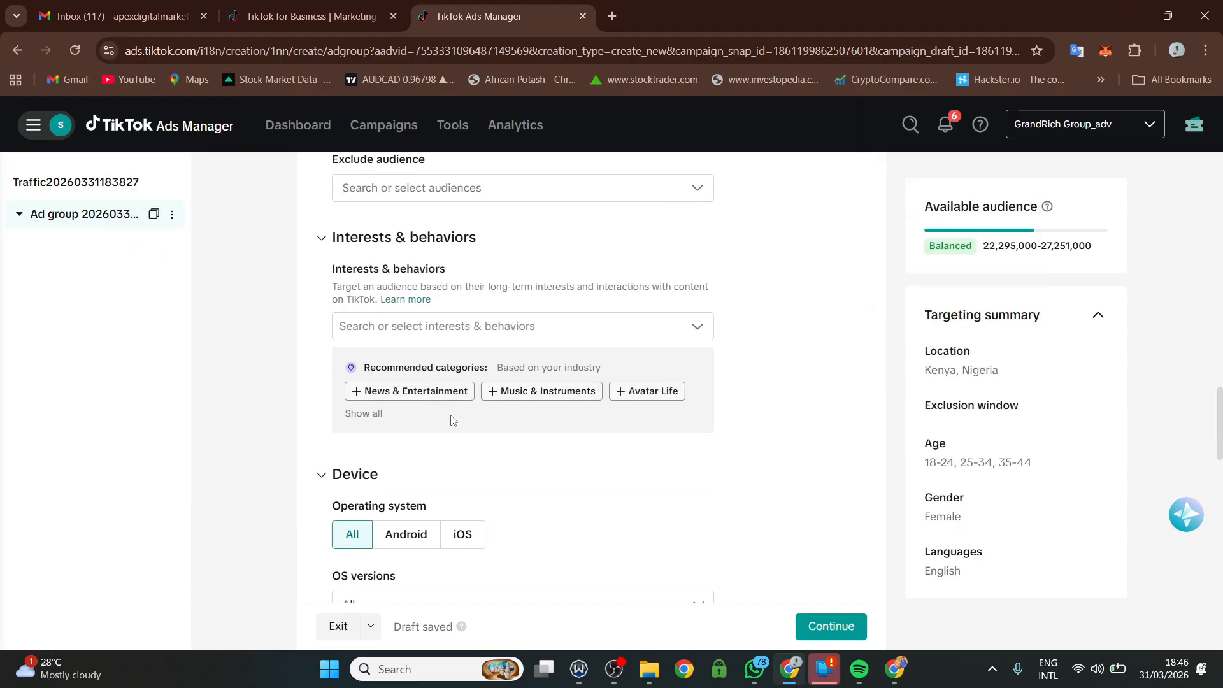
click(414, 326)
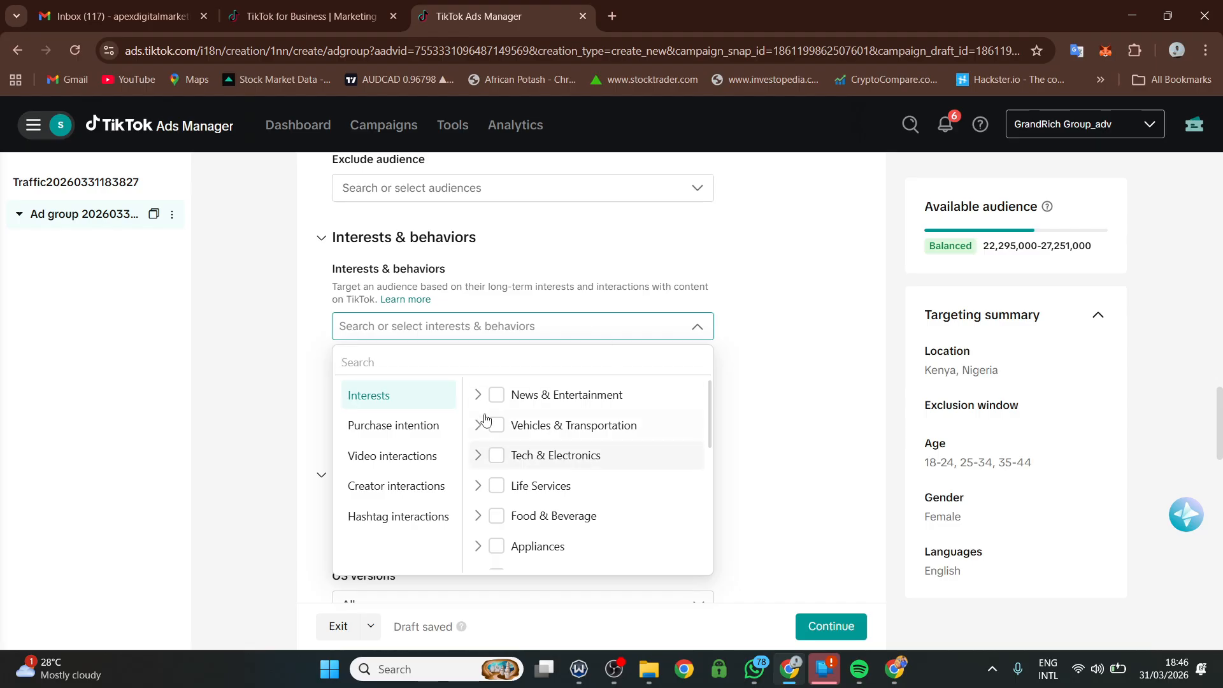
click(789, 366)
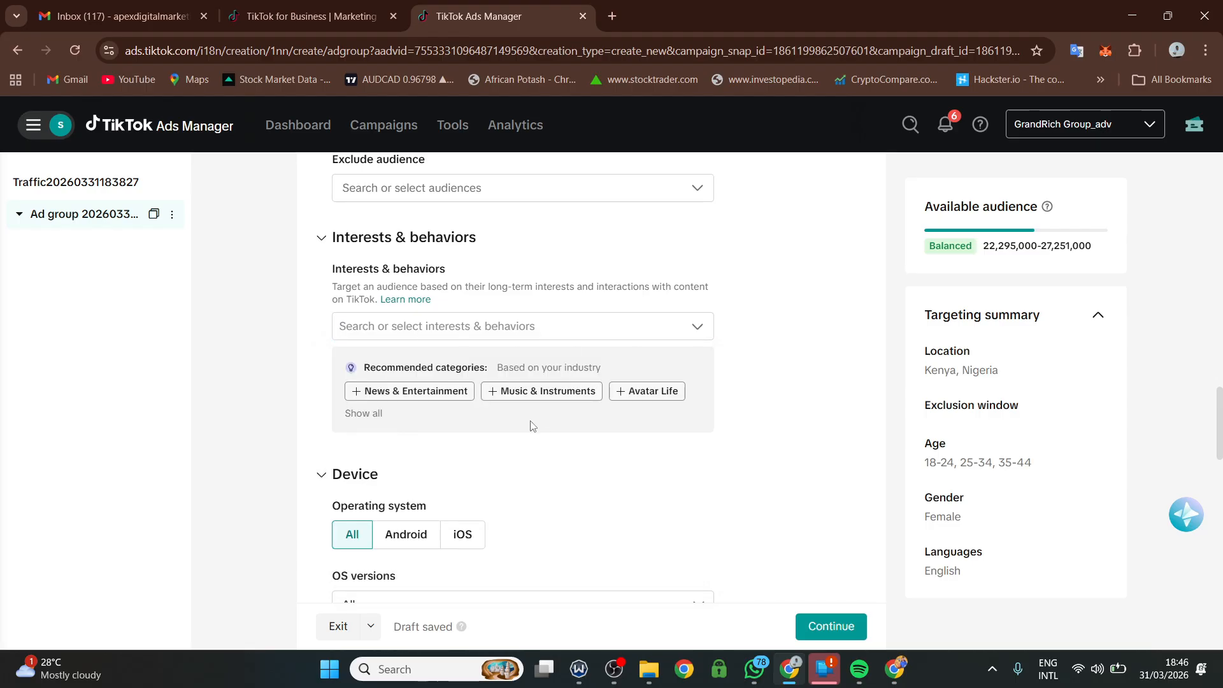
scroll(514, 422, down, 2)
scroll(517, 423, down, 2)
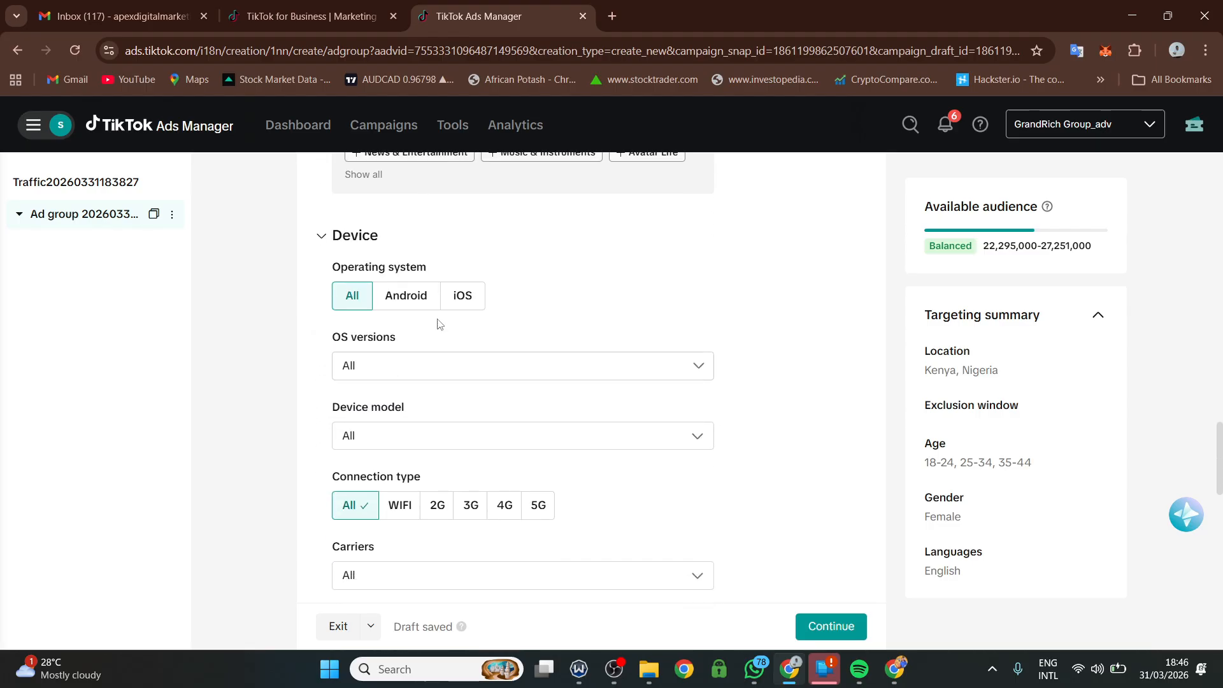
scroll(566, 258, down, 8)
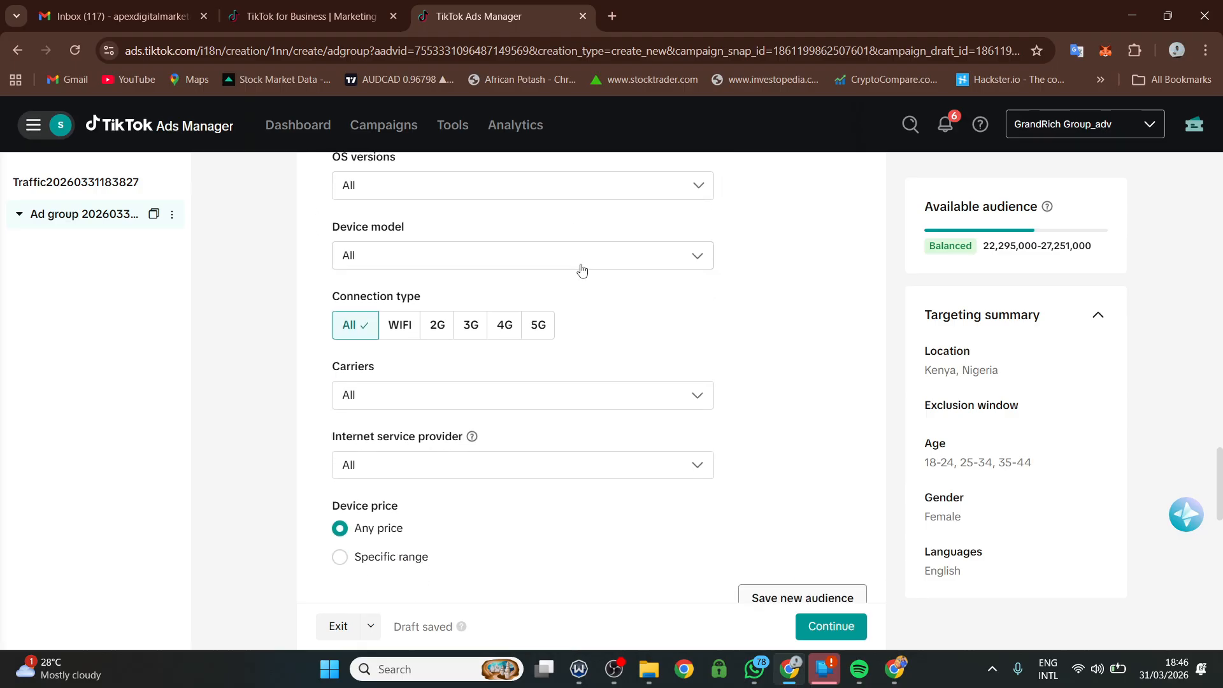
scroll(472, 262, up, 2)
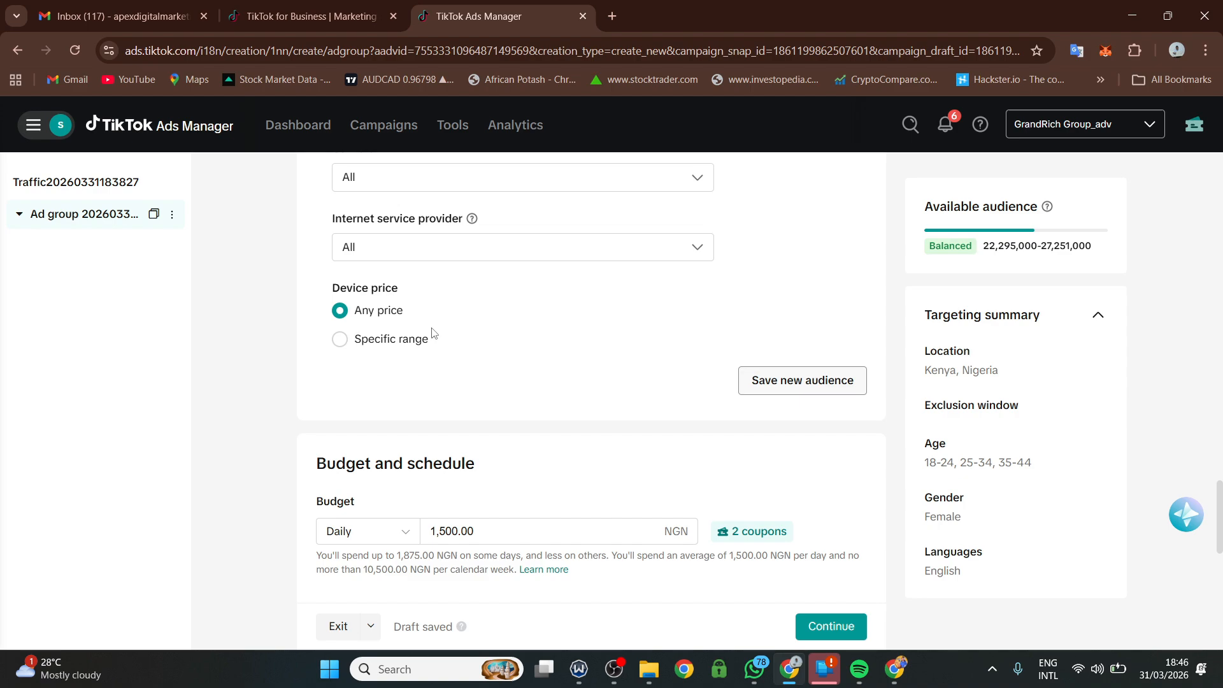
Keep the ad group's budget type as Daily and set the amount to 5000 NGN
scroll(439, 360, down, 3)
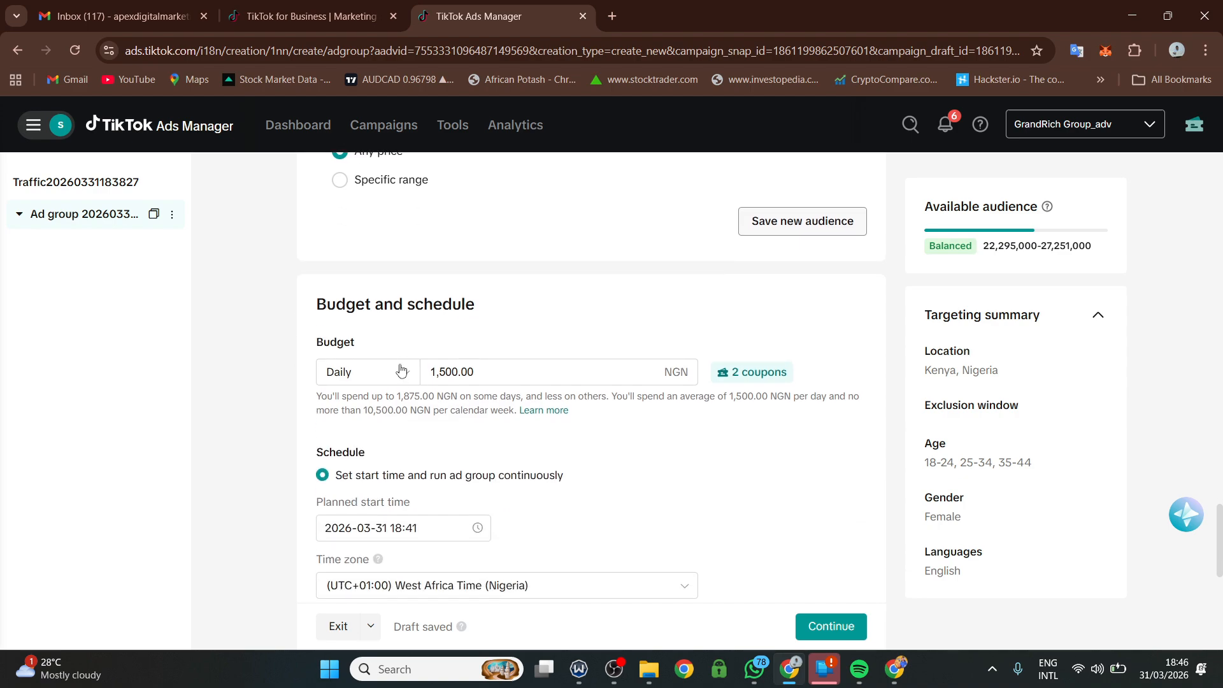
scroll(401, 369, down, 2)
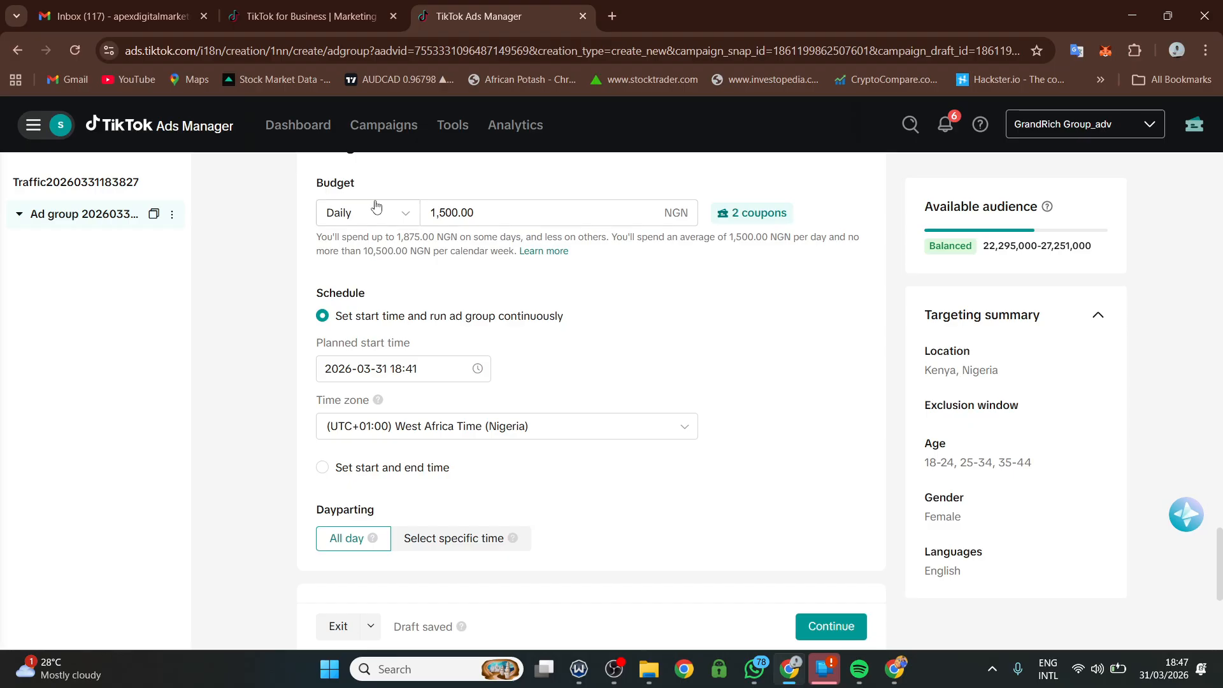
click(386, 218)
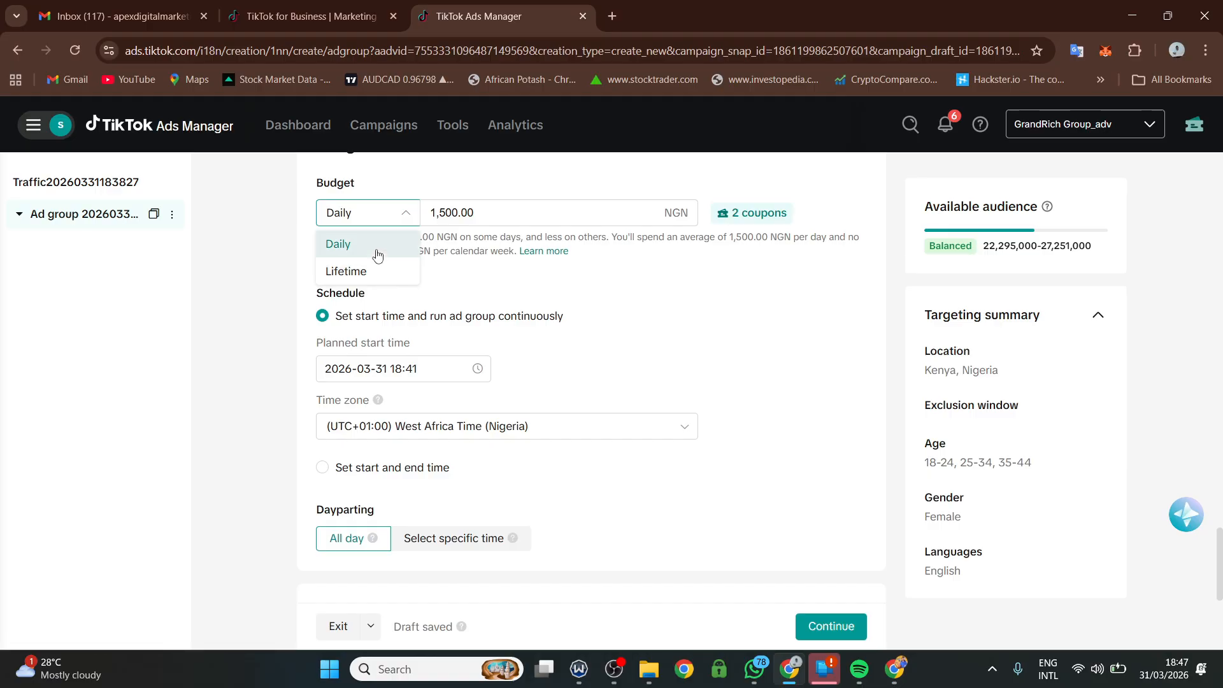
click(378, 255)
key(ctrl+a)
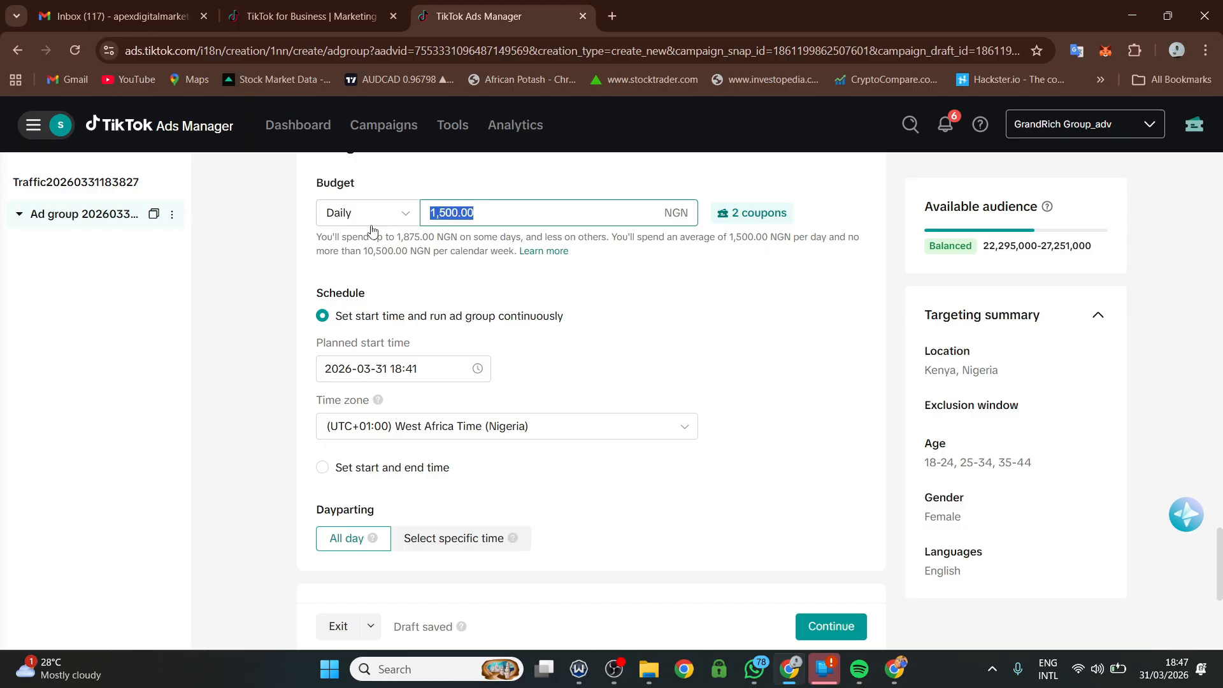
text(5000)
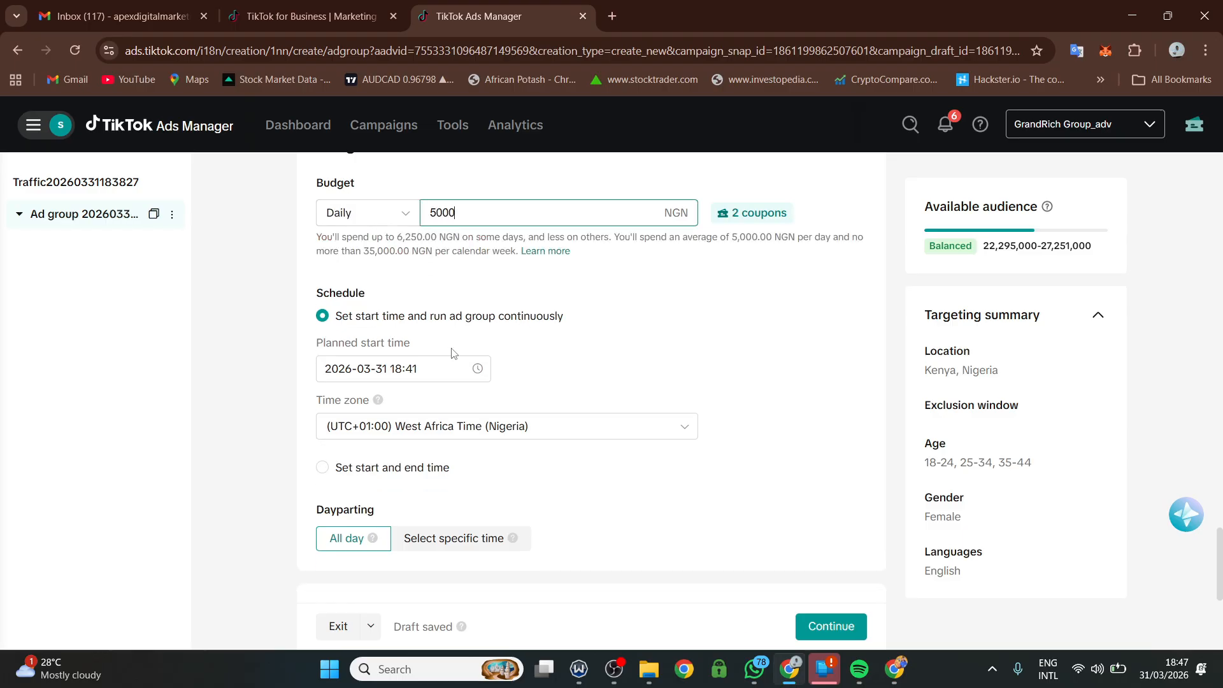
Set the ad group's planned start time to 2026-04-01 at 05:00 and confirm it
click(359, 371)
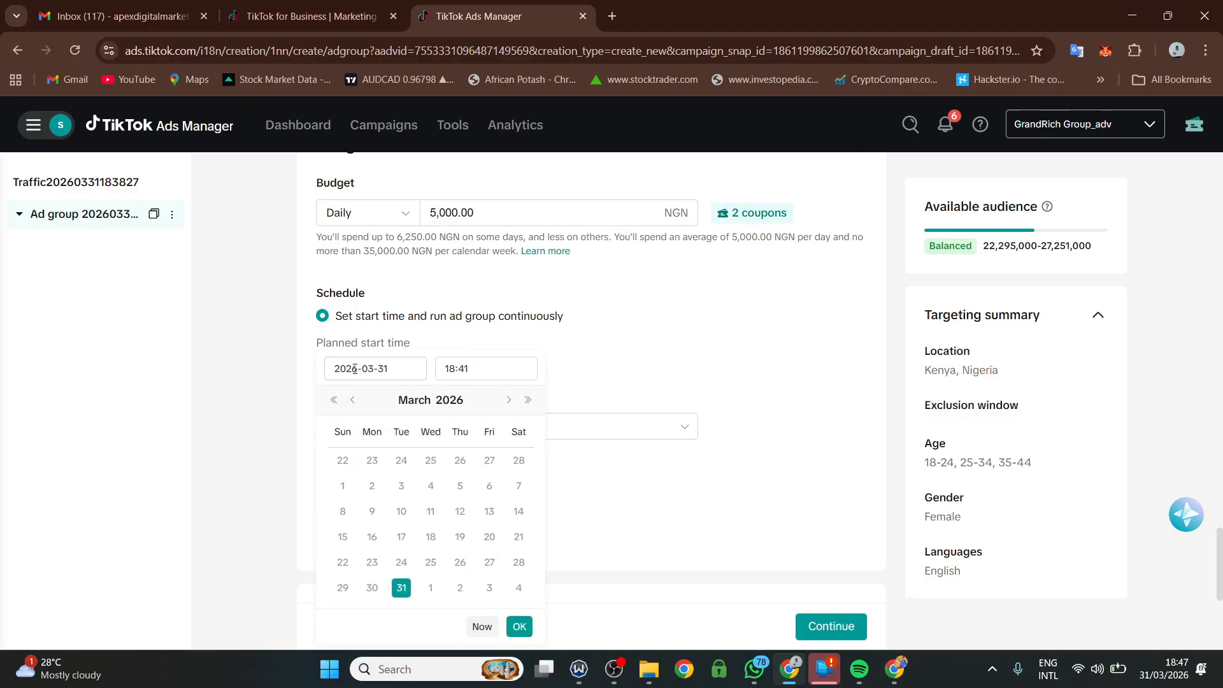
click(430, 587)
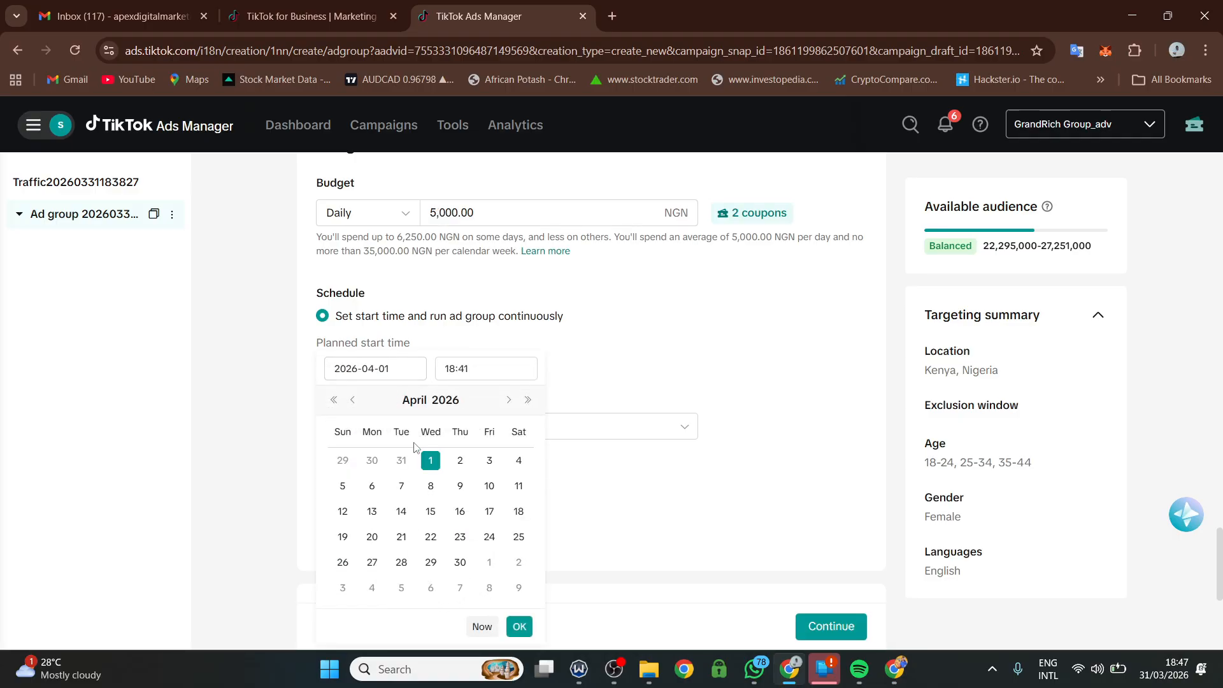
click(461, 374)
scroll(481, 419, up, 3)
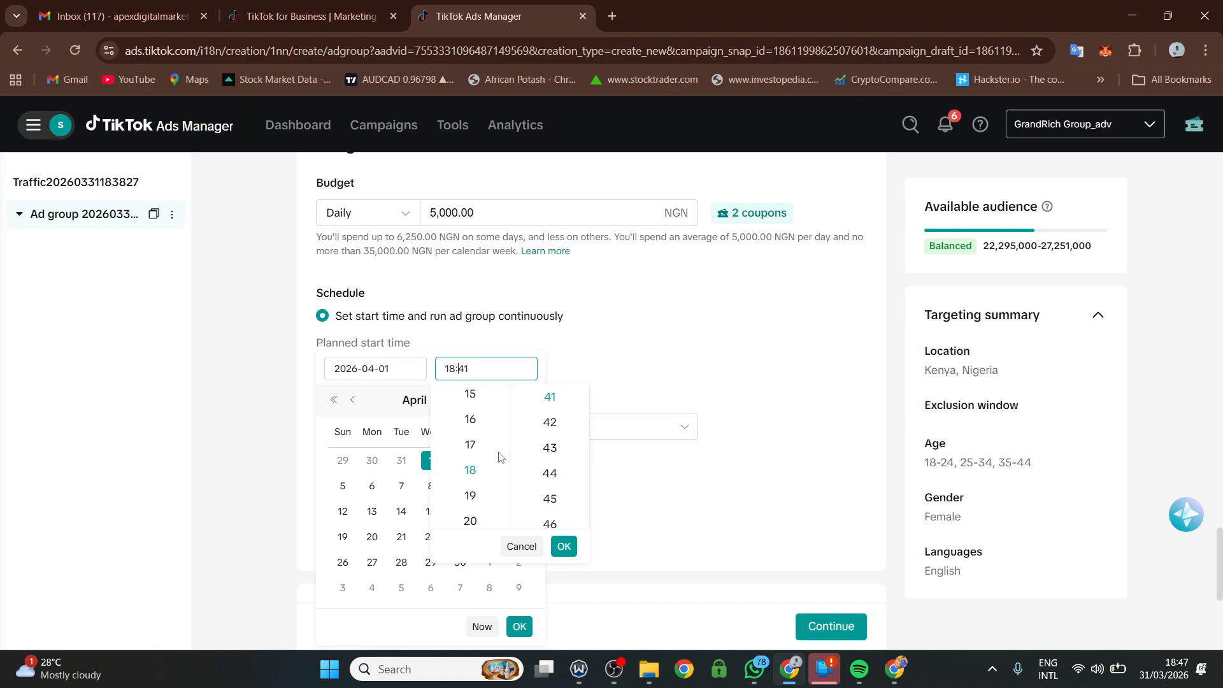
scroll(481, 419, up, 5)
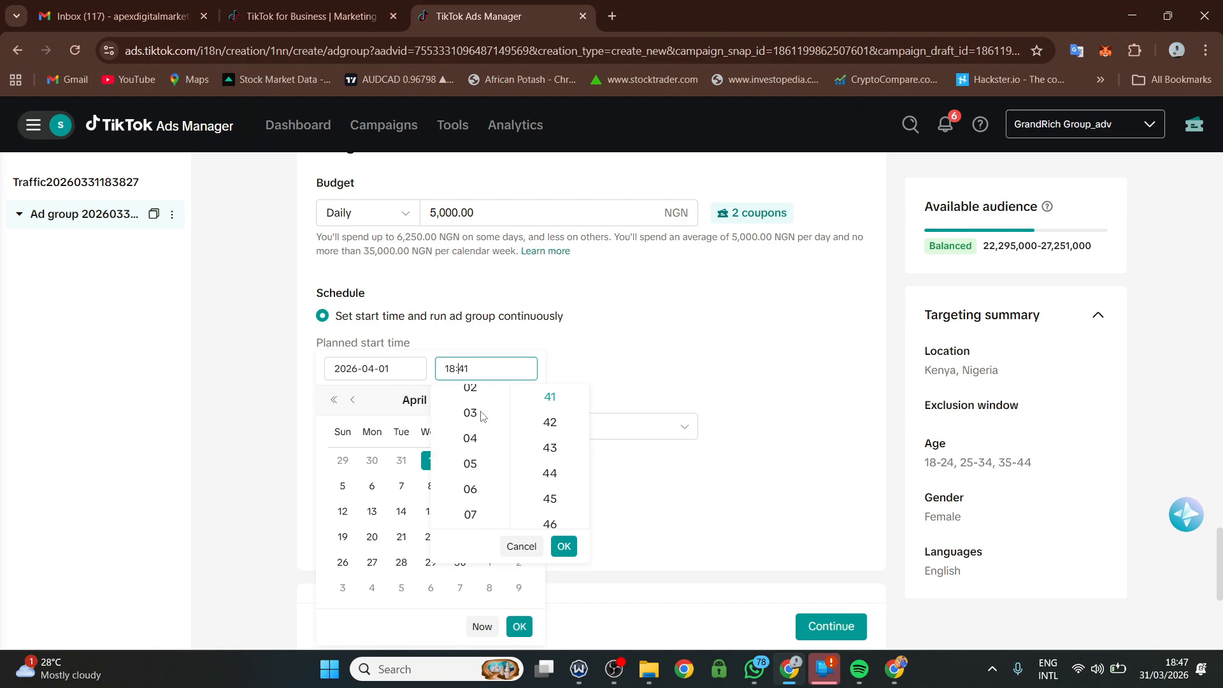
click(484, 471)
scroll(567, 424, up, 5)
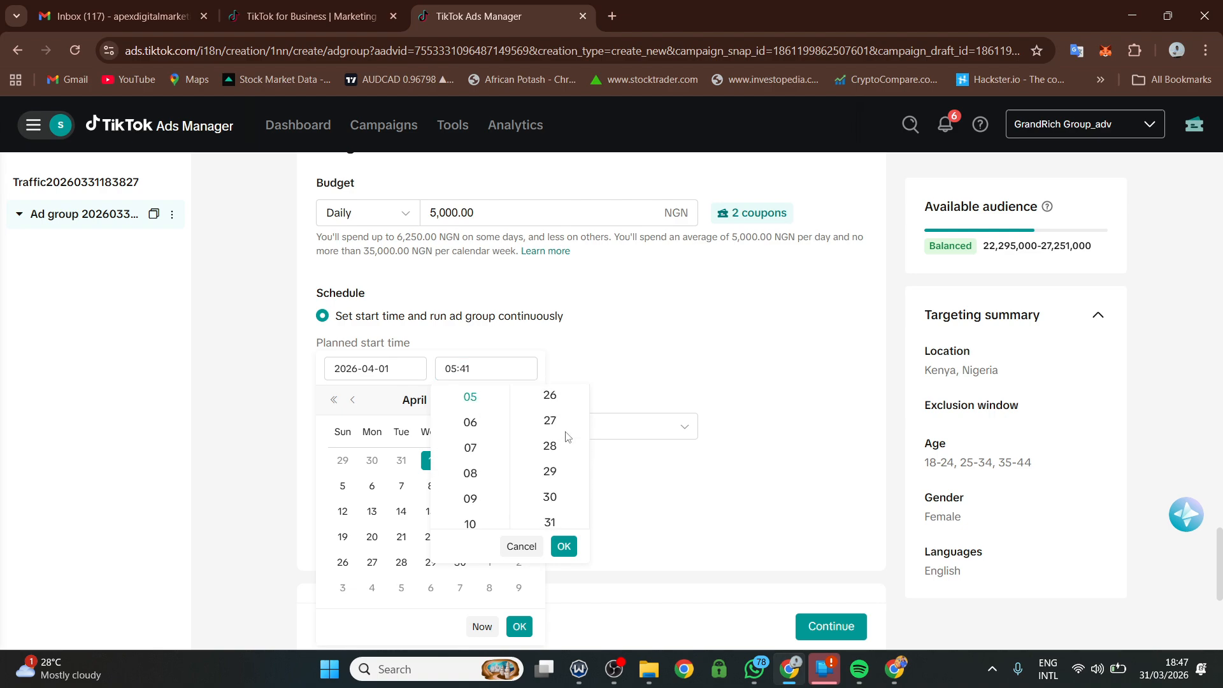
scroll(558, 432, up, 8)
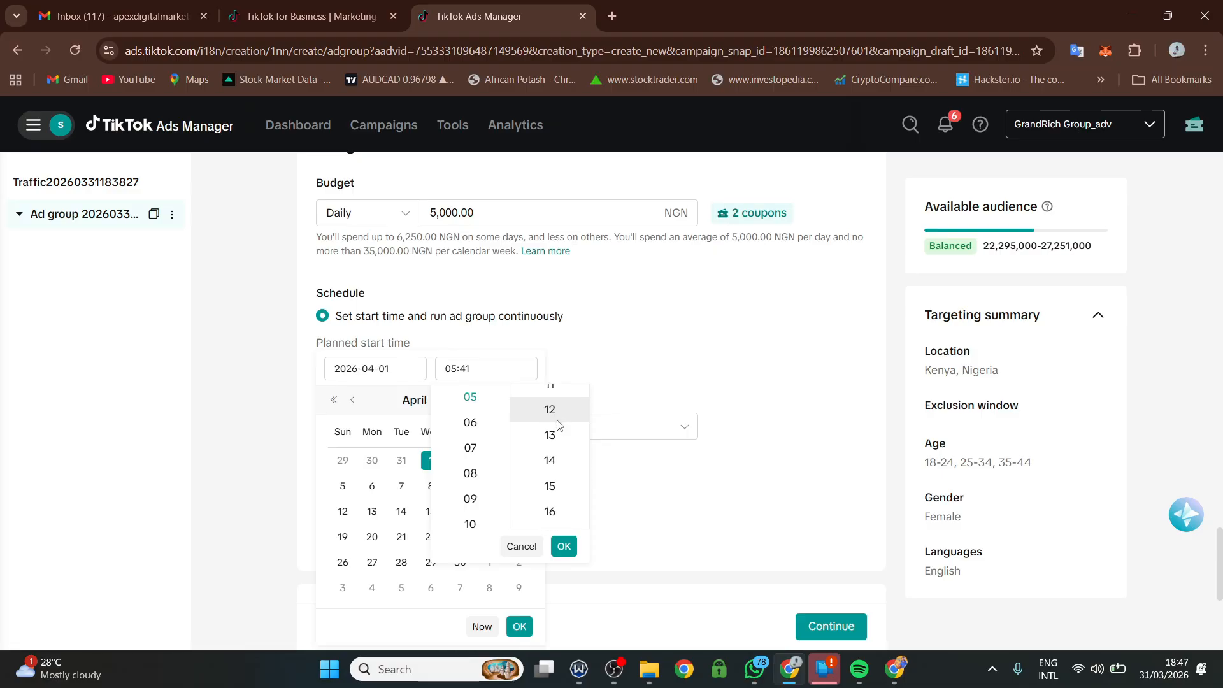
scroll(558, 428, up, 1)
click(550, 396)
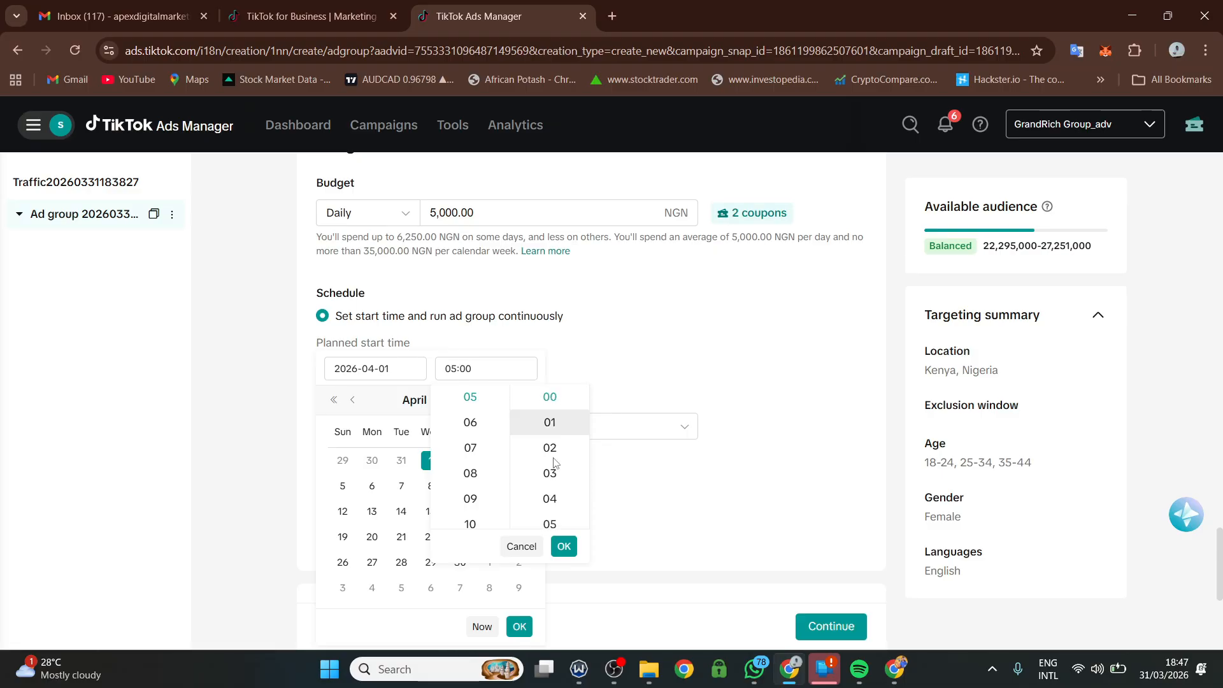
click(564, 545)
click(525, 626)
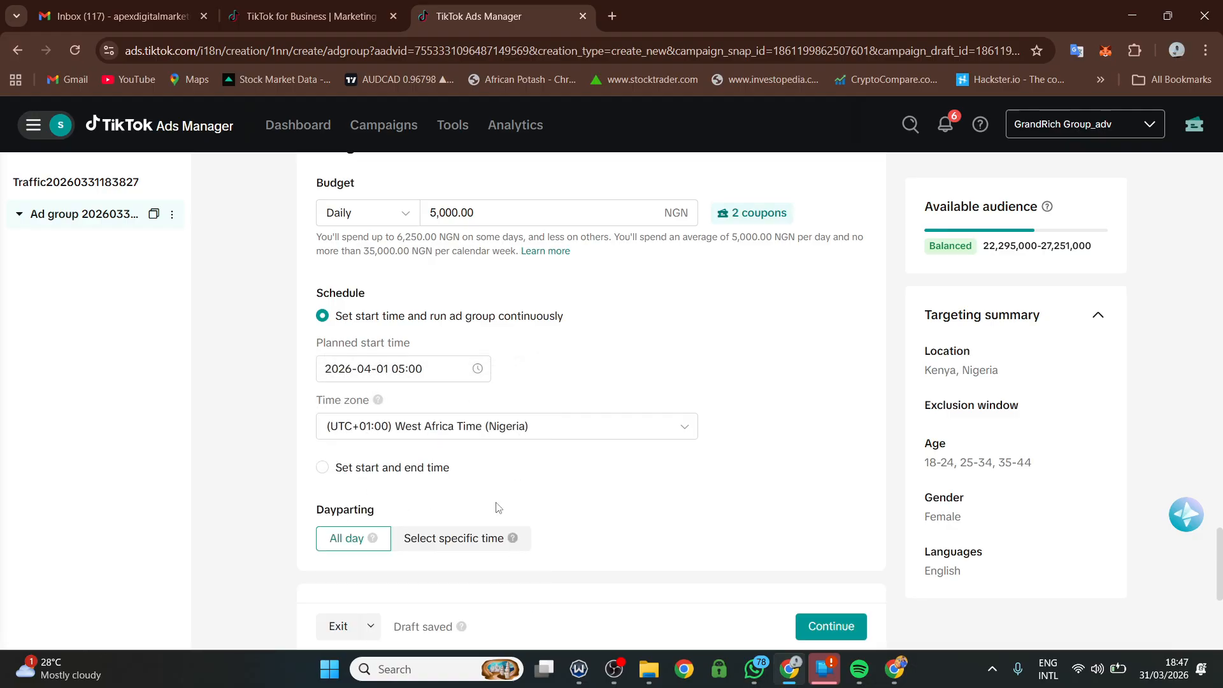
Review the ad group's optimization goal options and keep Click as the goal
scroll(365, 417, down, 1)
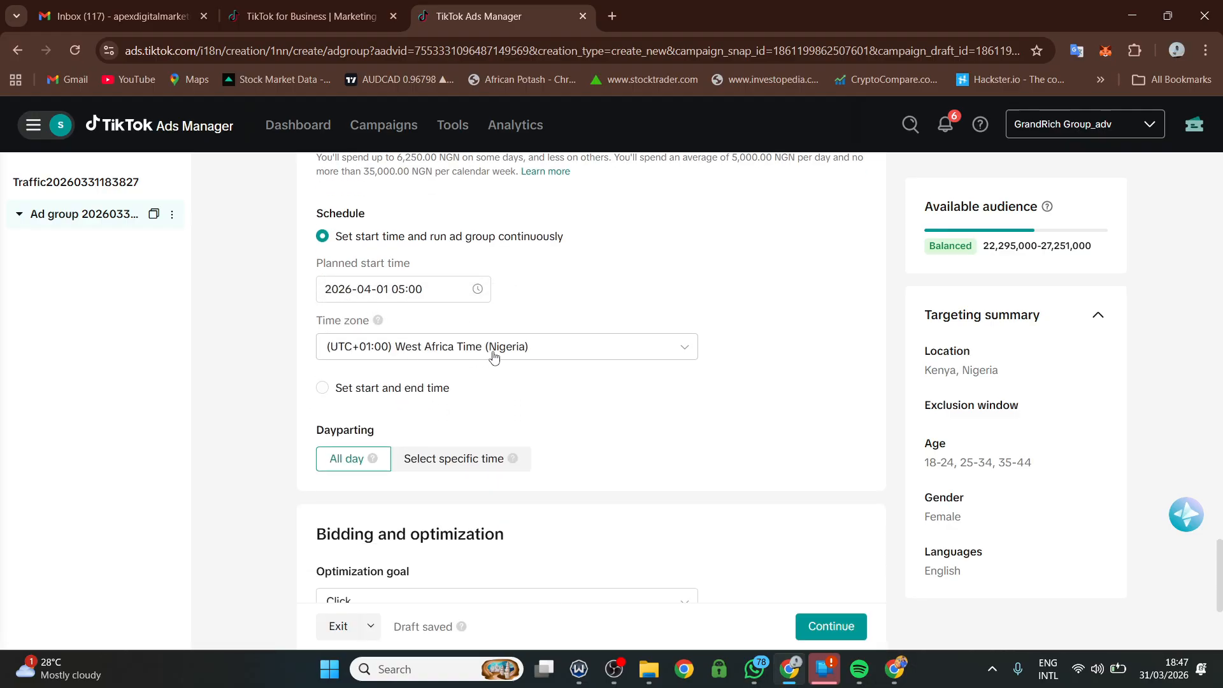
scroll(513, 396, down, 2)
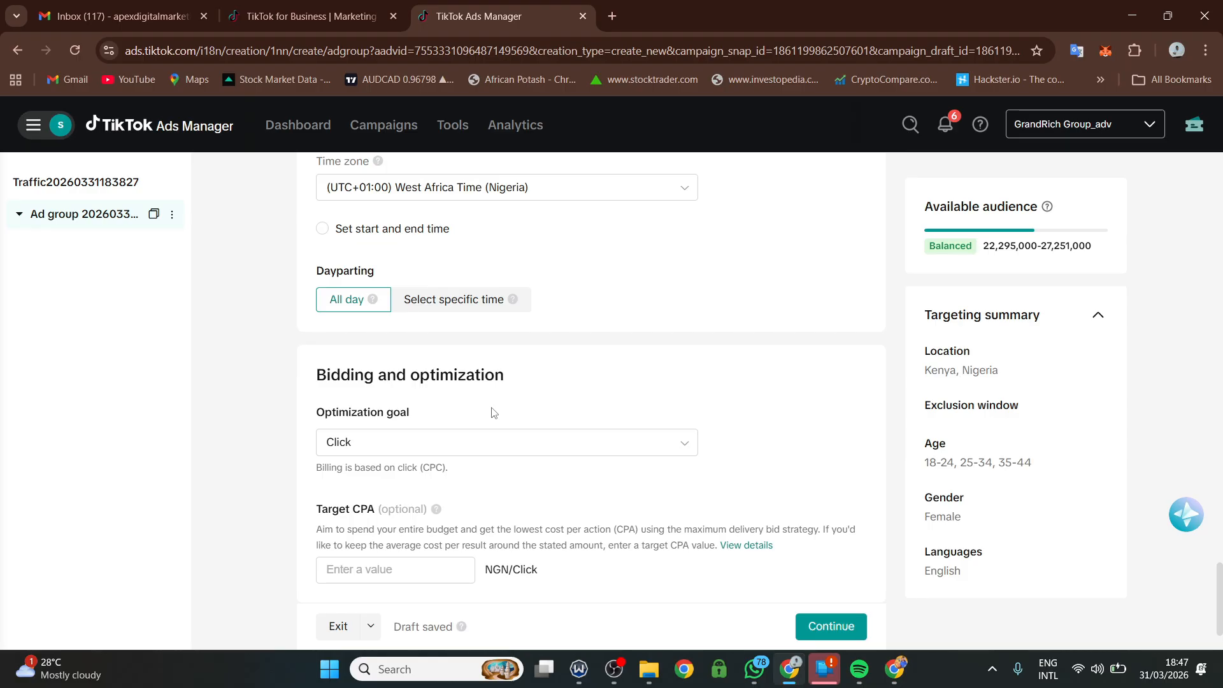
scroll(500, 418, up, 20)
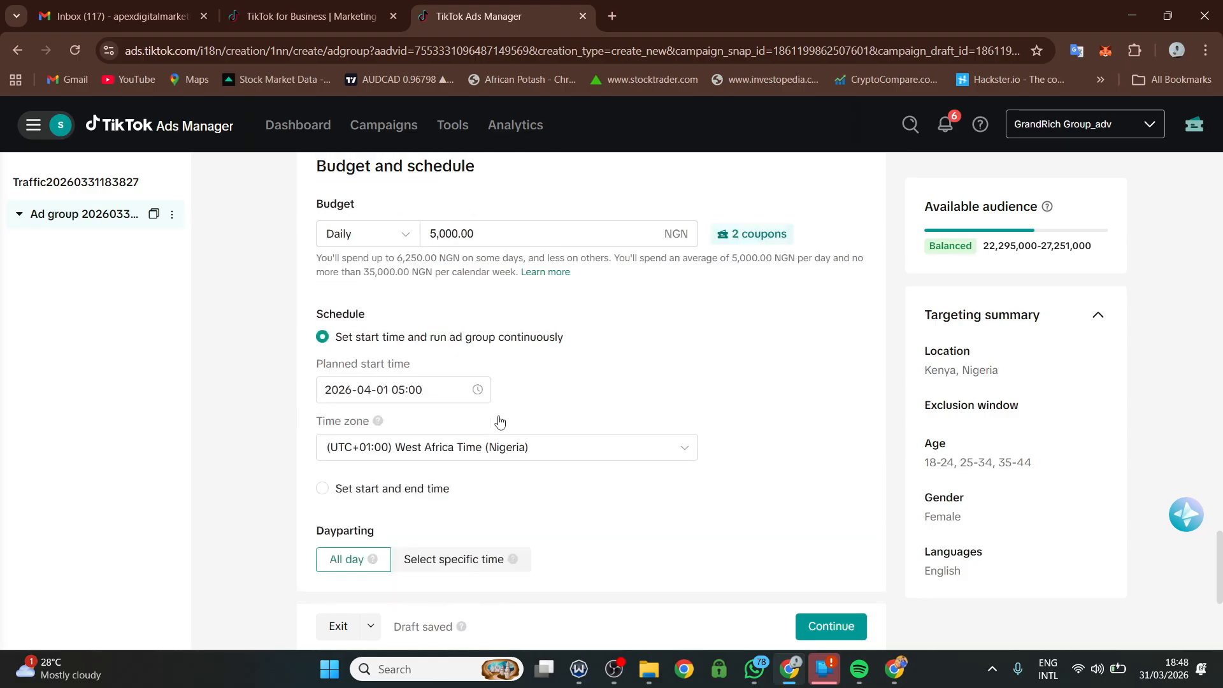
scroll(507, 363, up, 15)
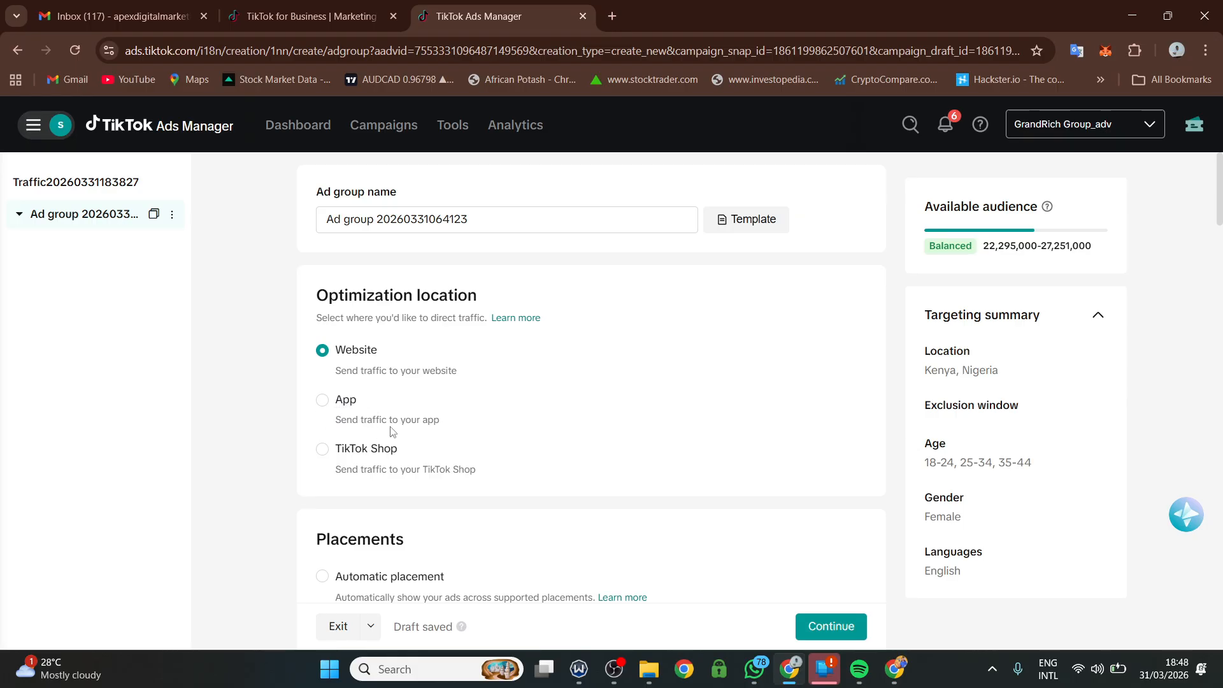
scroll(393, 421, down, 20)
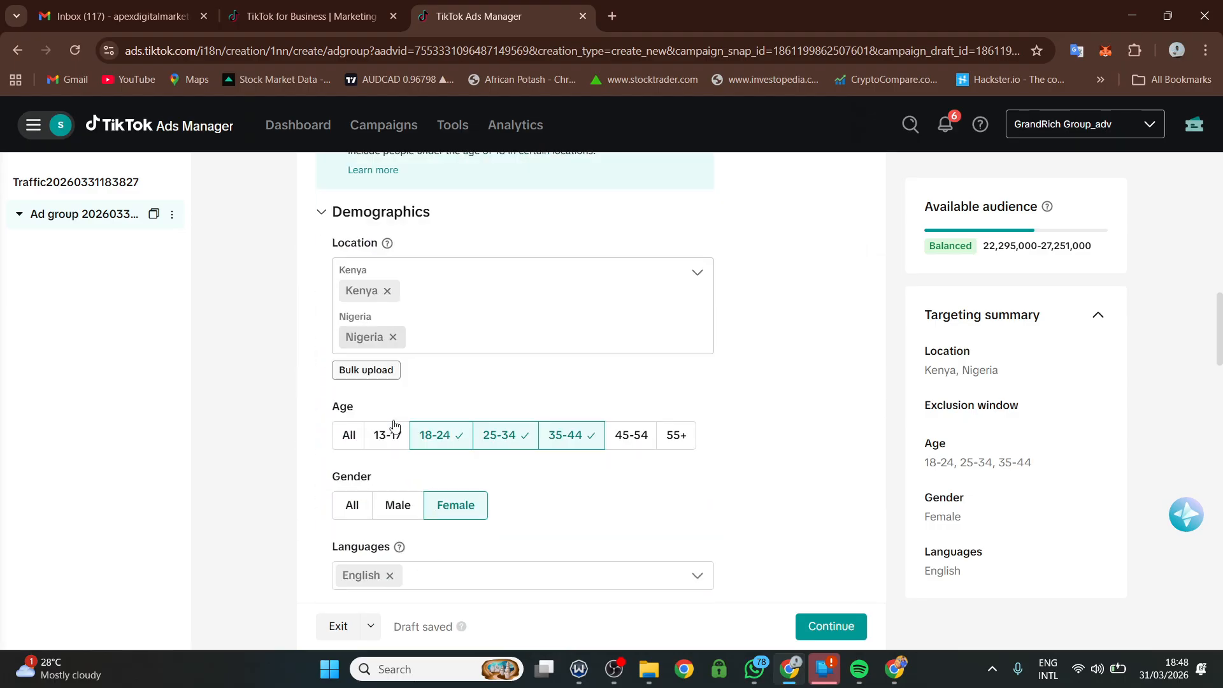
scroll(396, 433, down, 20)
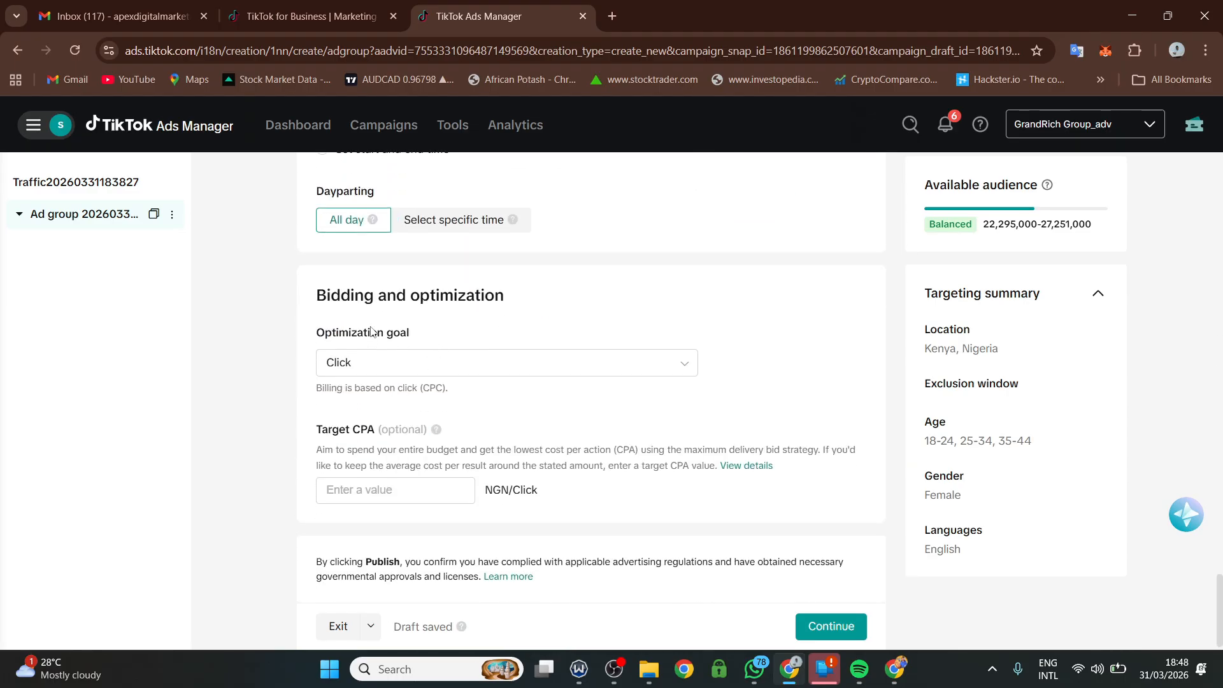
click(419, 369)
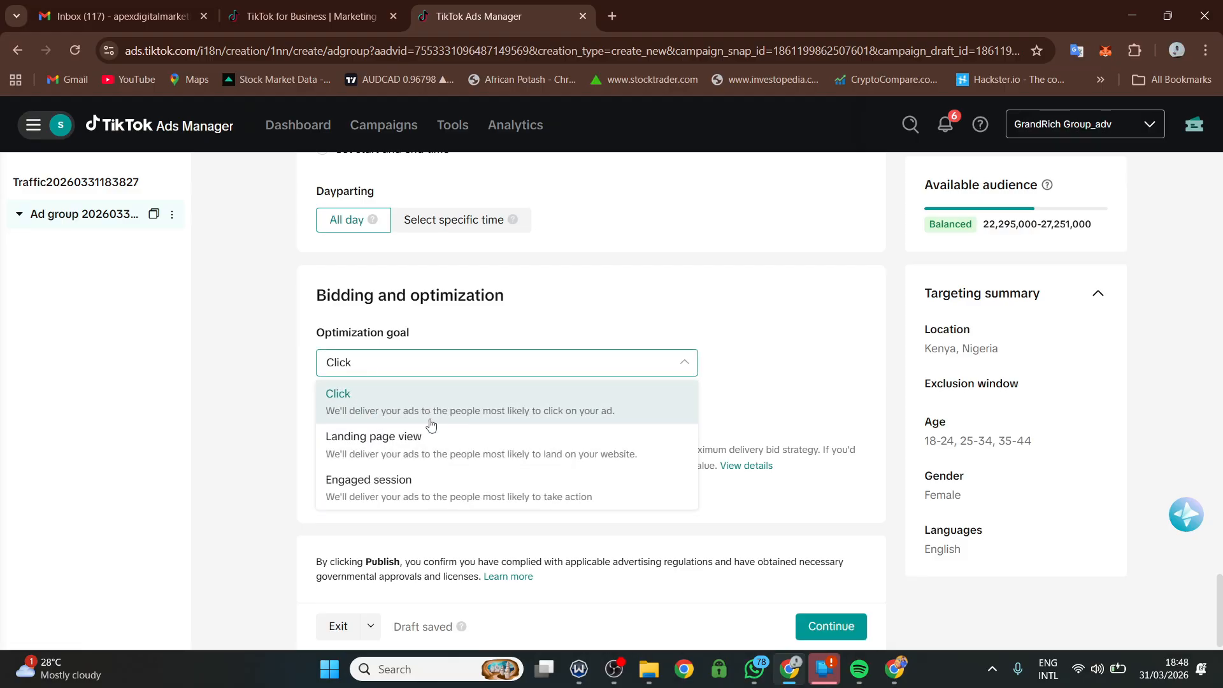
scroll(432, 454, down, 1)
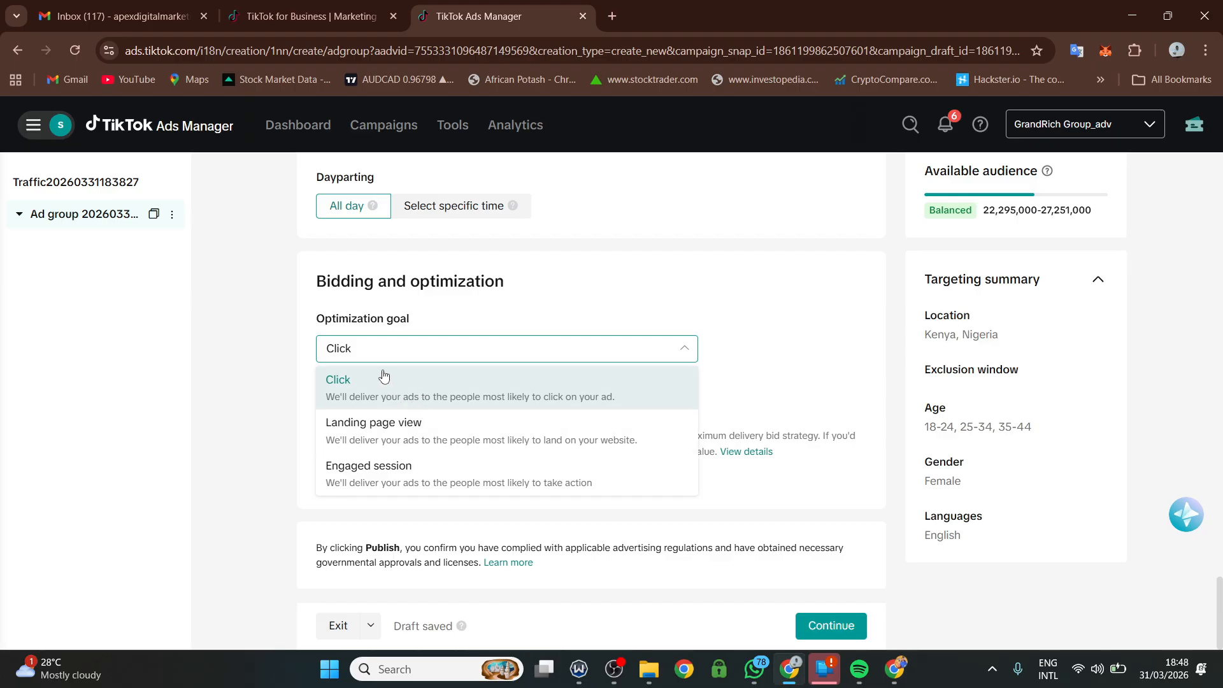
click(404, 398)
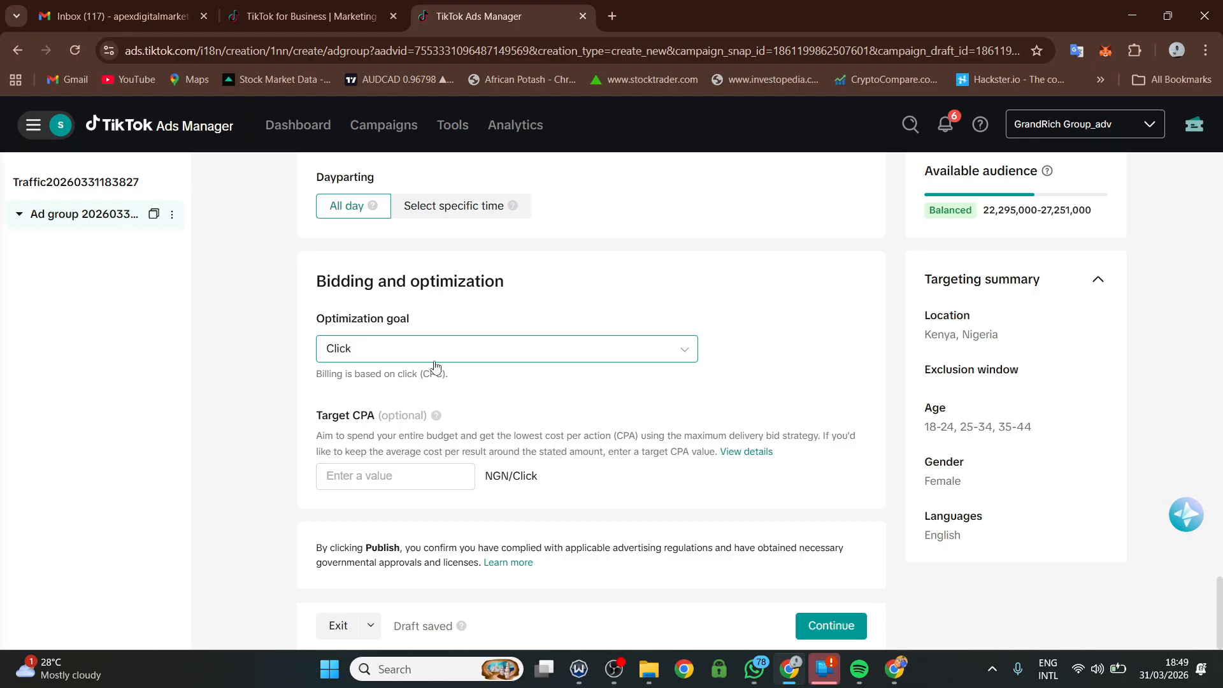
Try App as the ad group's optimization location, open its app selection list, and switch back to Website
scroll(435, 366, up, 20)
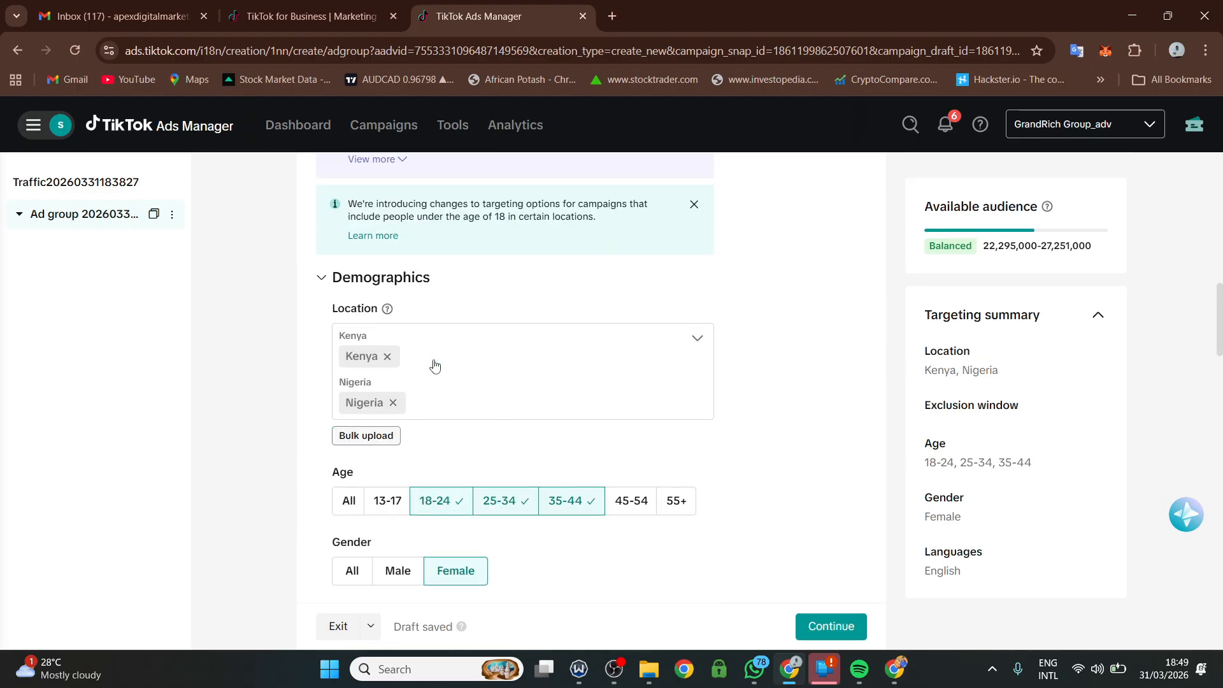
scroll(435, 366, up, 10)
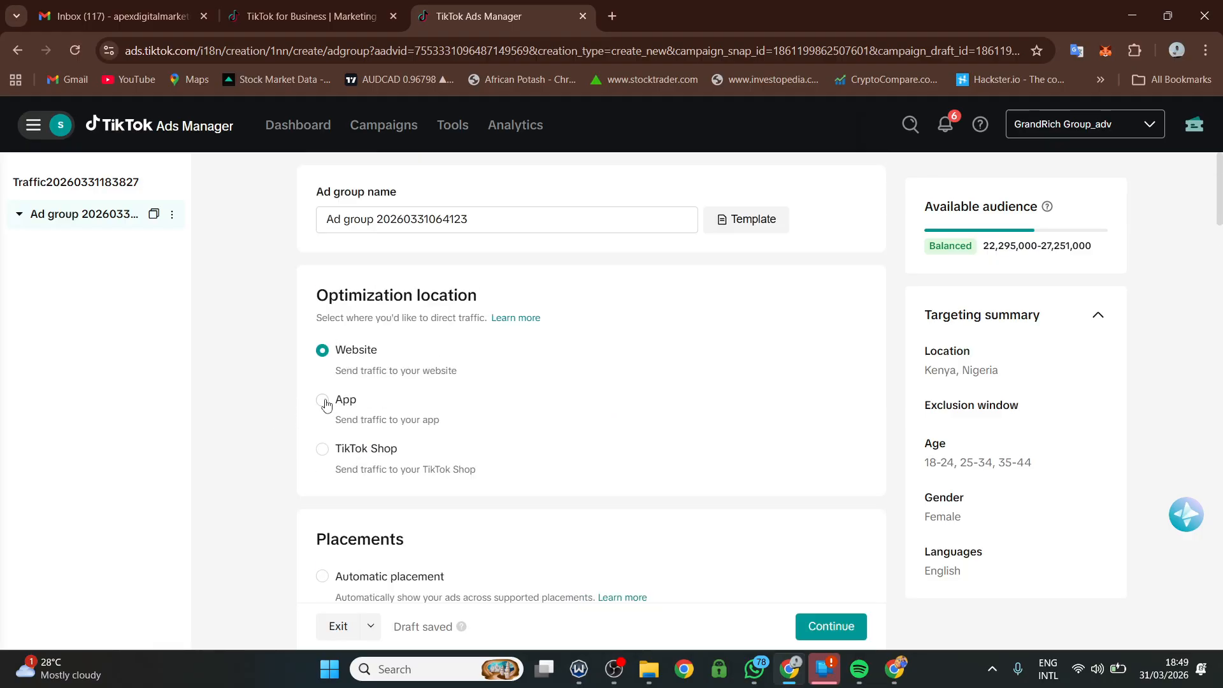
click(323, 401)
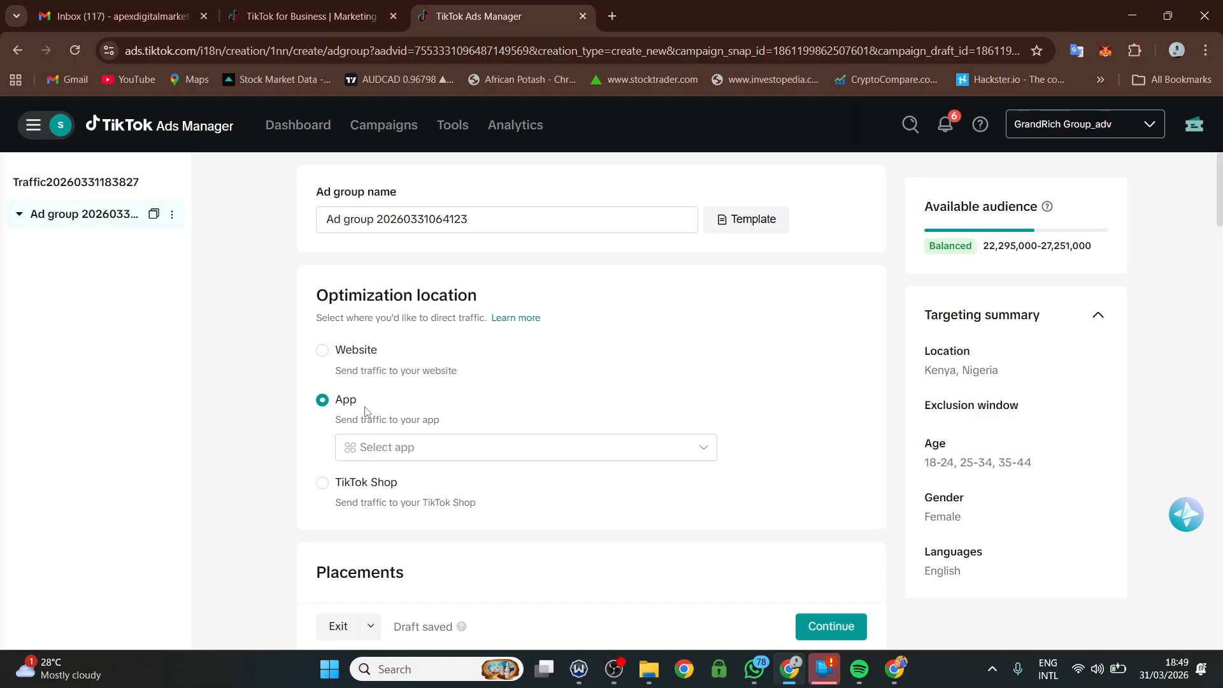
click(449, 454)
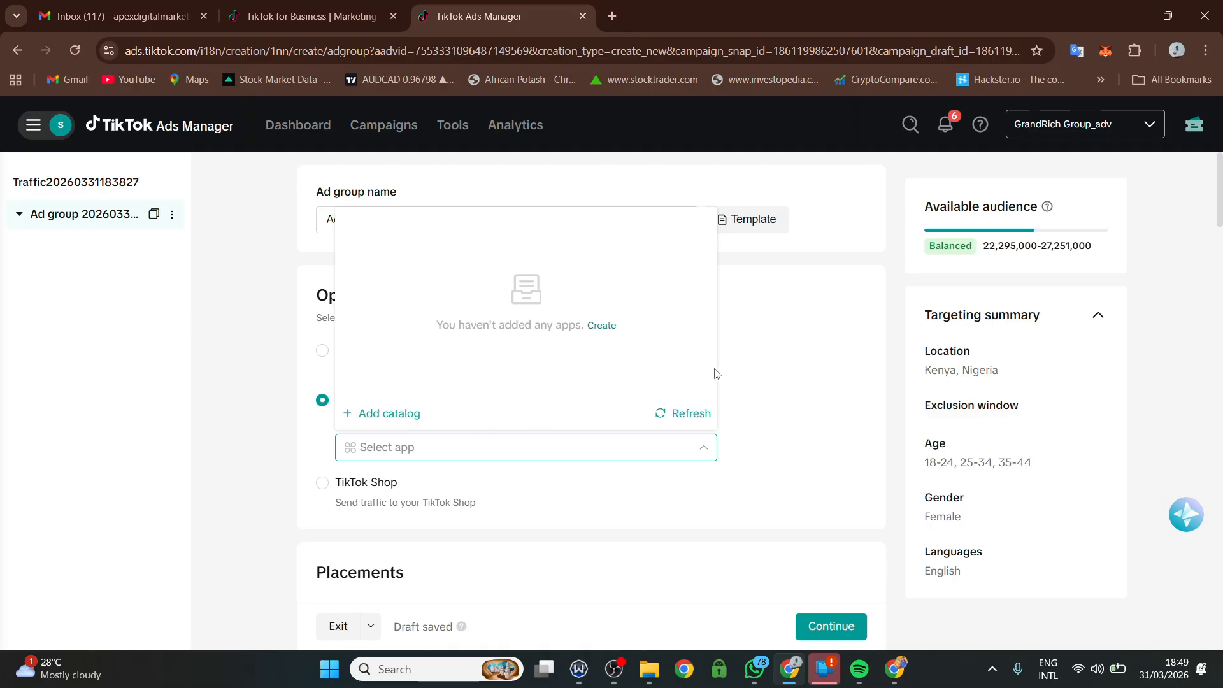
click(761, 368)
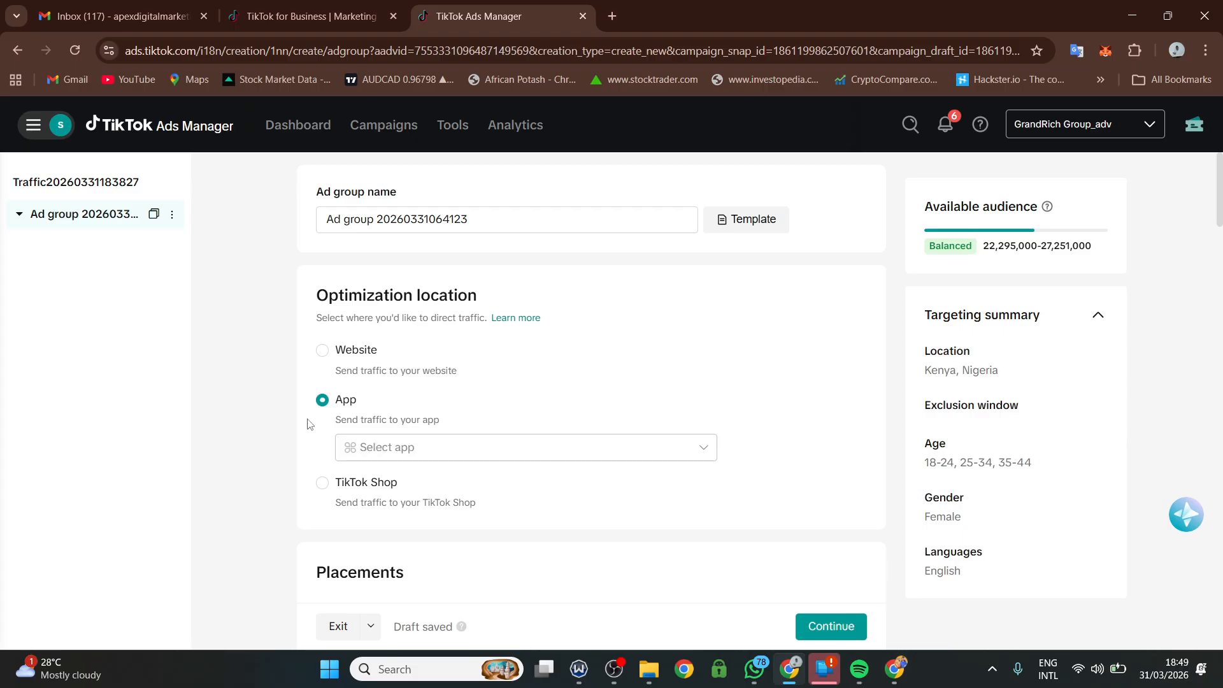
click(323, 350)
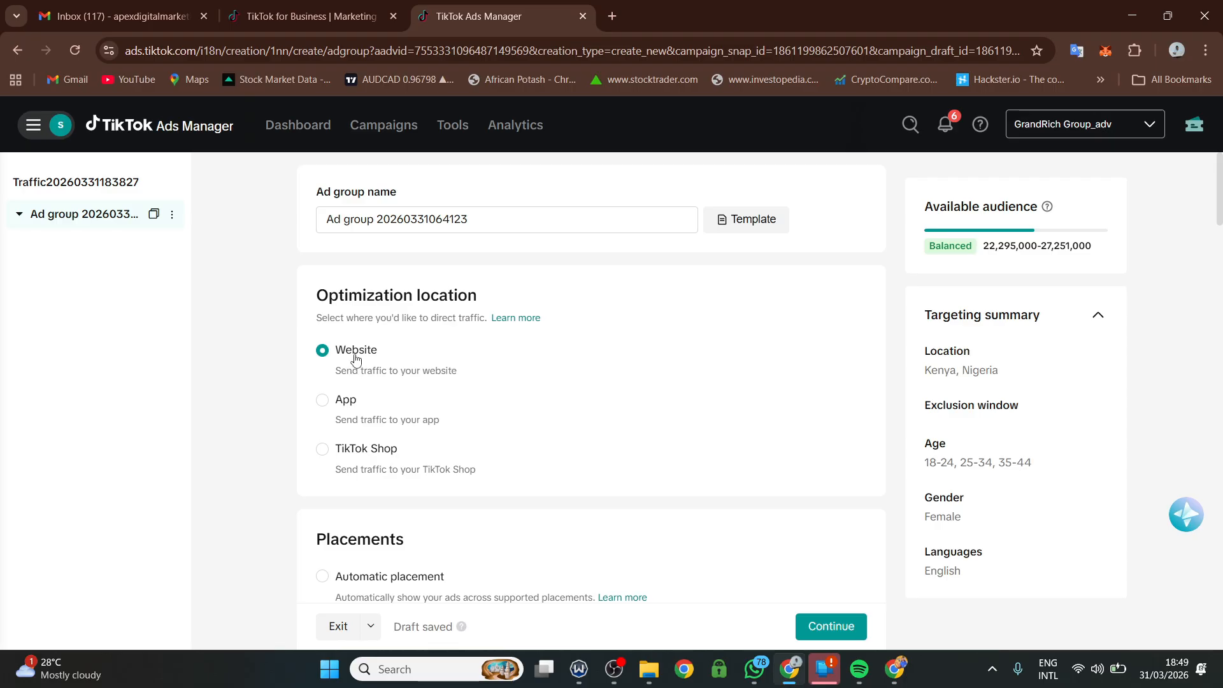
Try specific-time dayparting for Monday at 00:00–04:30 and 14:00–21:00, and return the dayparting to All day
scroll(428, 376, down, 3)
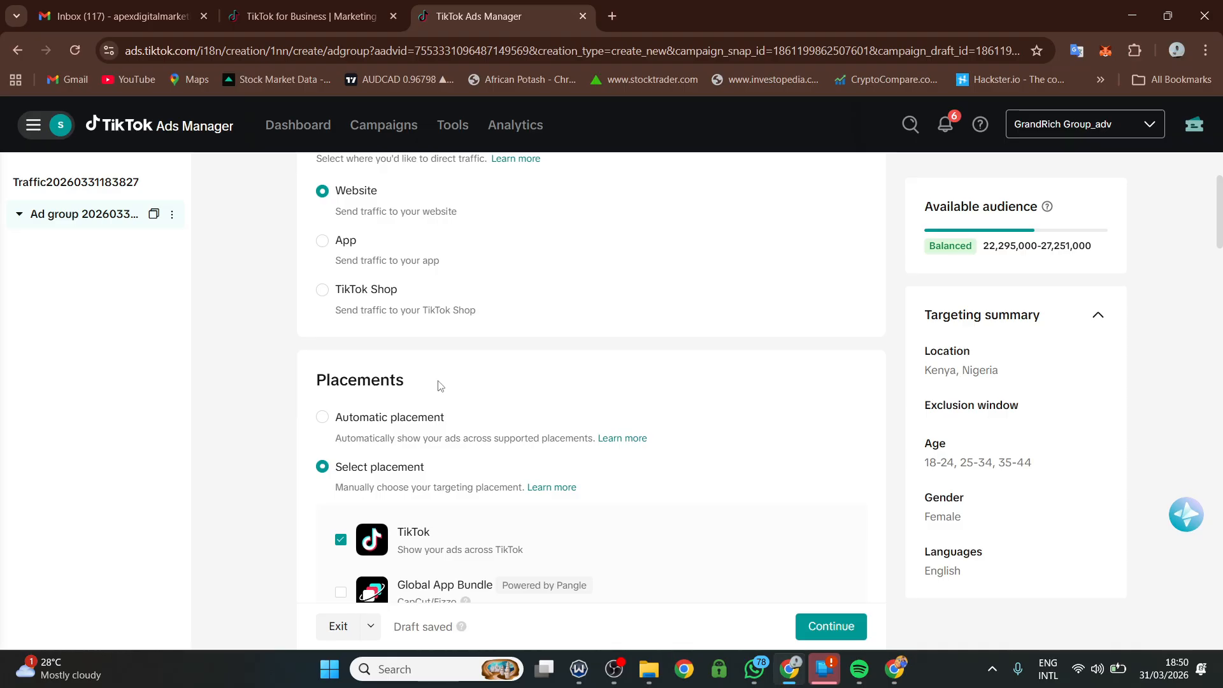
scroll(440, 380, down, 10)
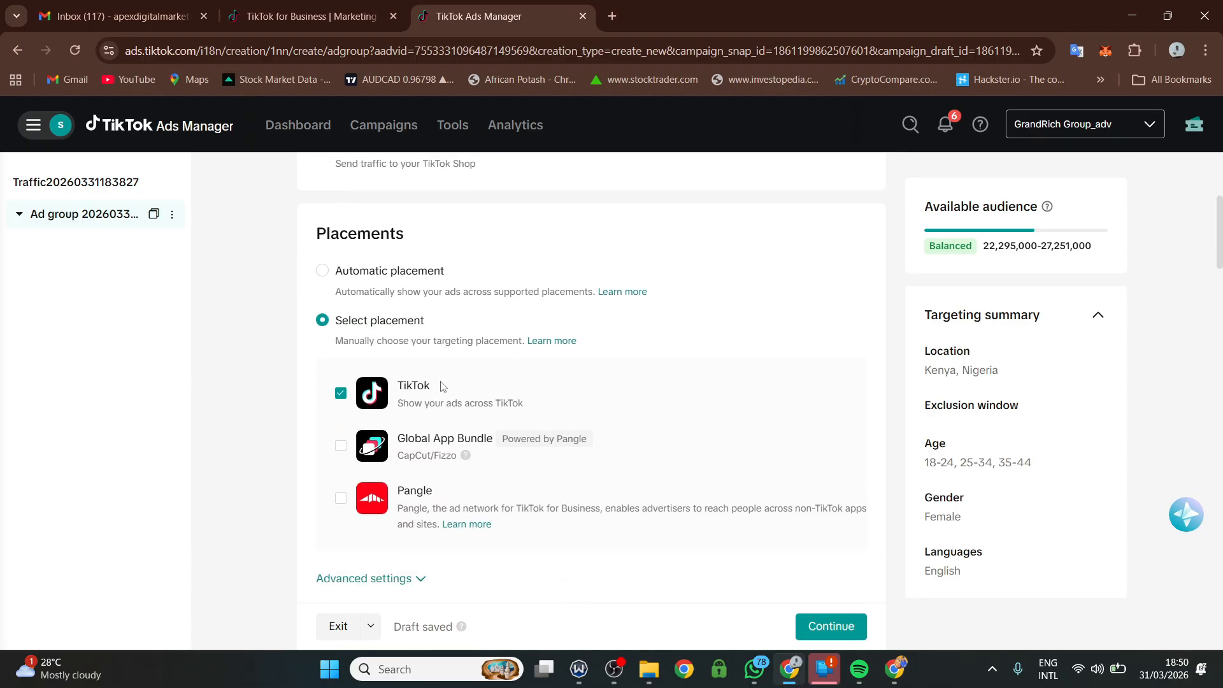
scroll(419, 413, down, 15)
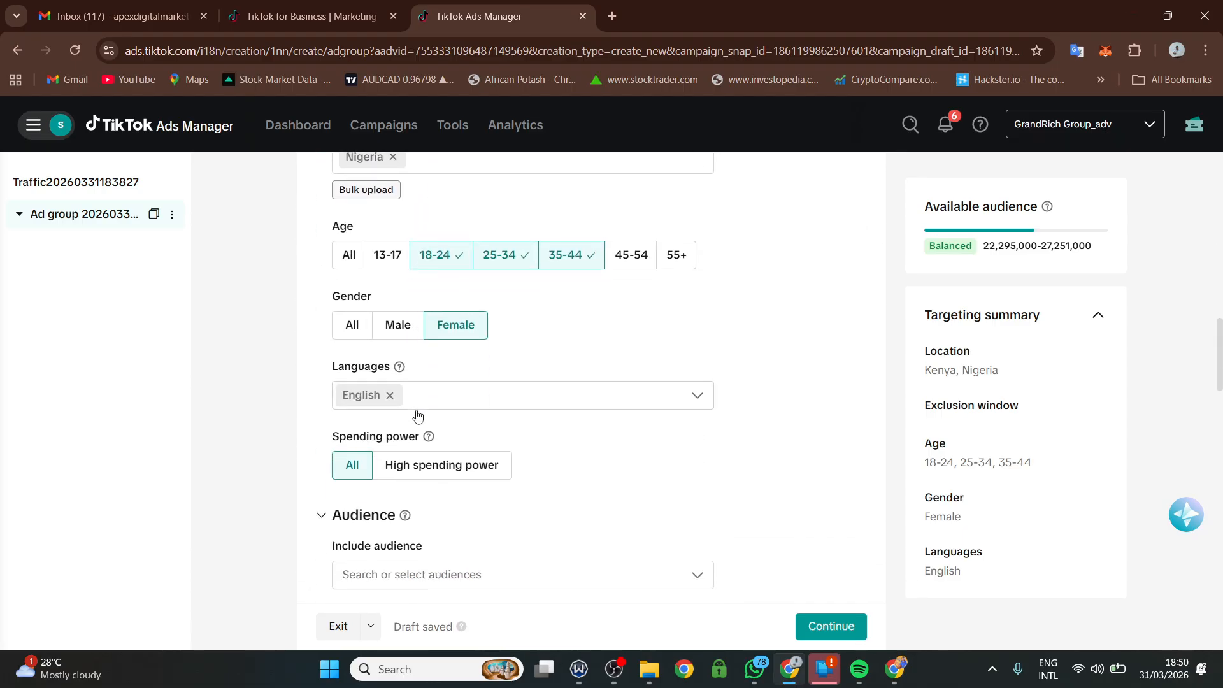
scroll(418, 413, down, 10)
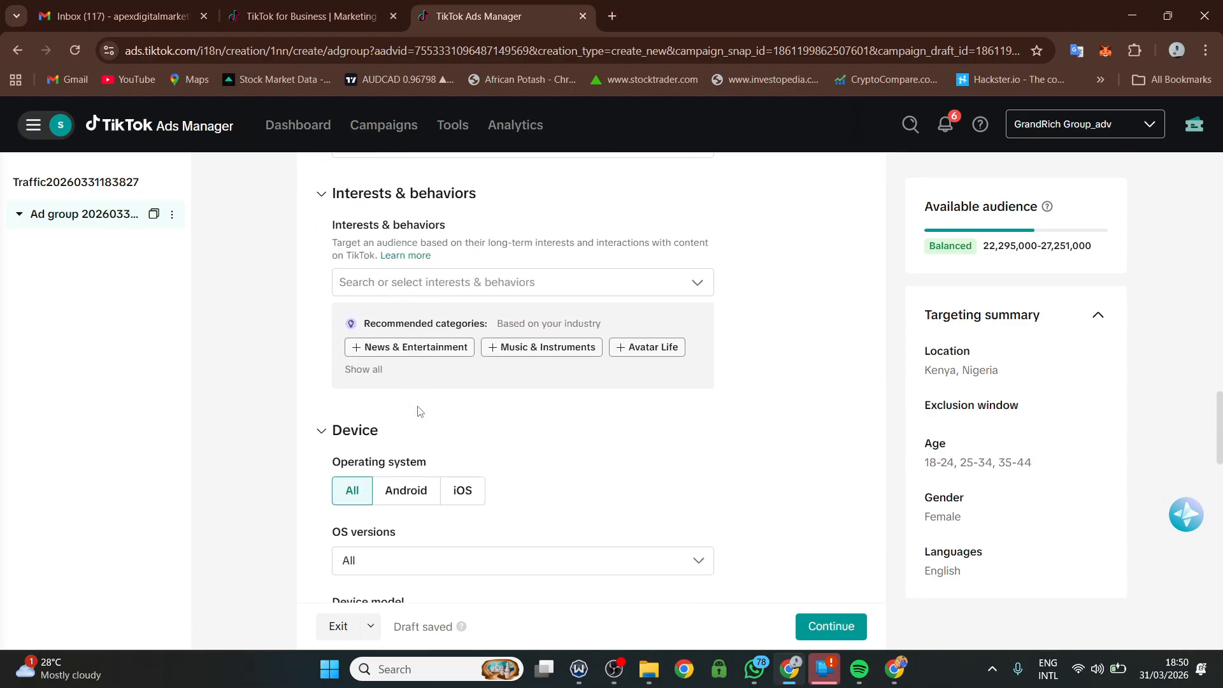
scroll(418, 413, down, 3)
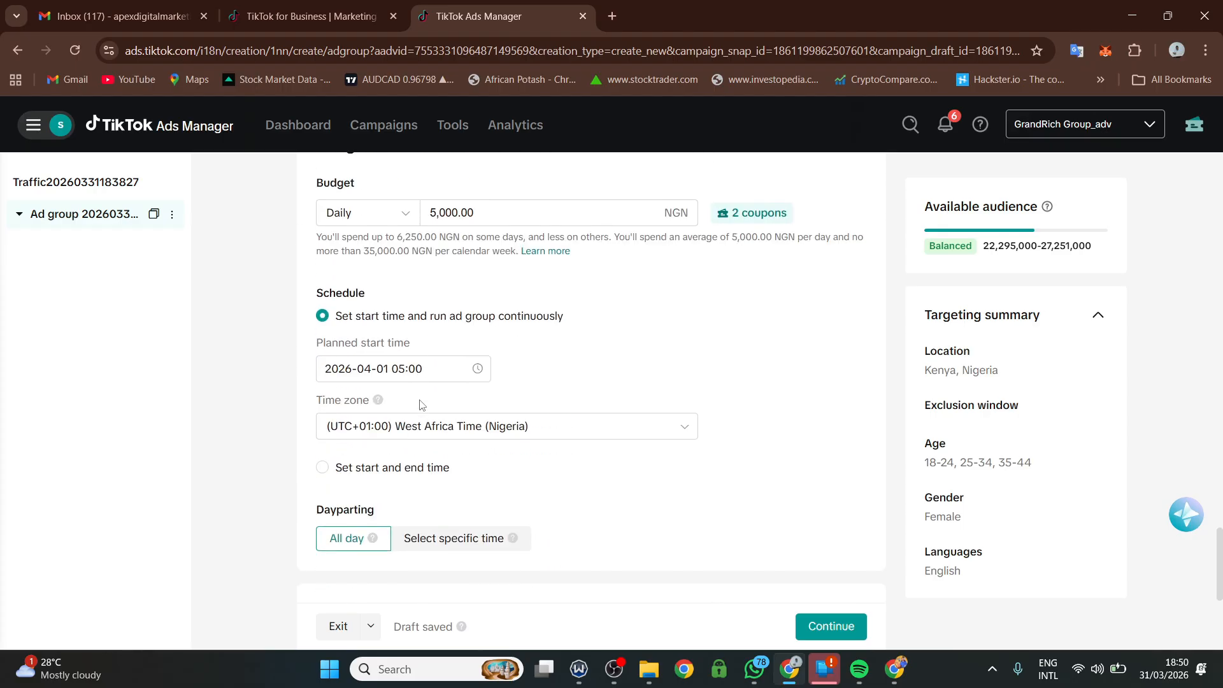
scroll(484, 312, down, 4)
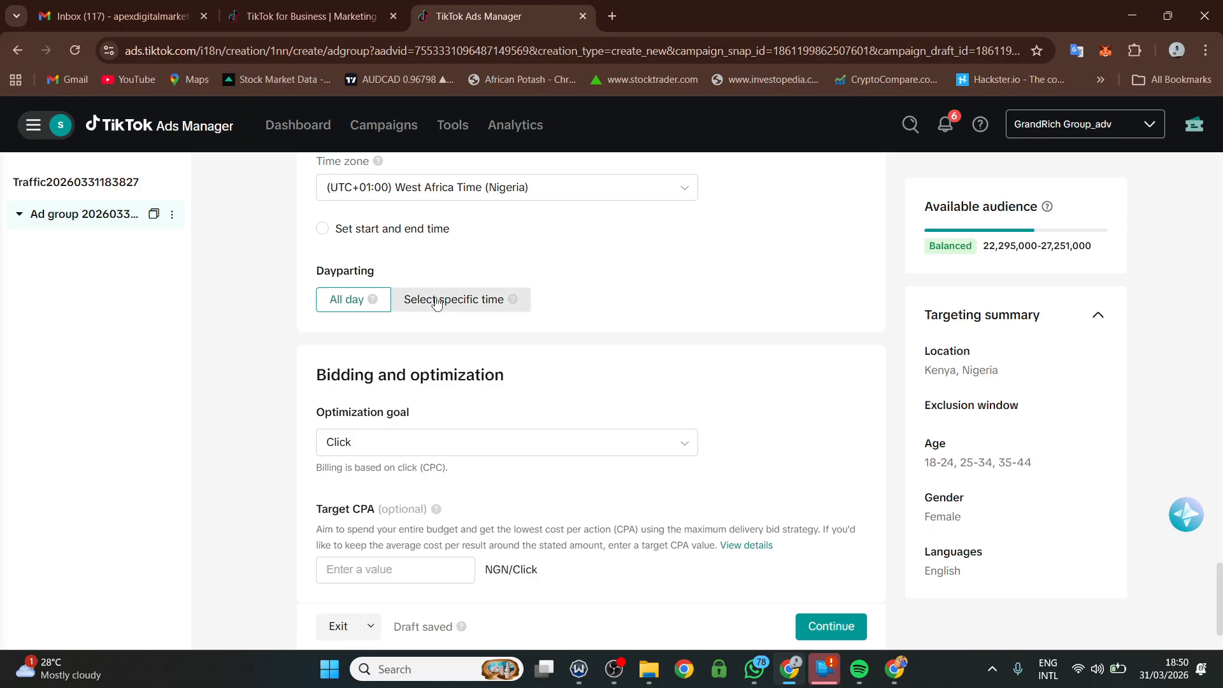
click(429, 305)
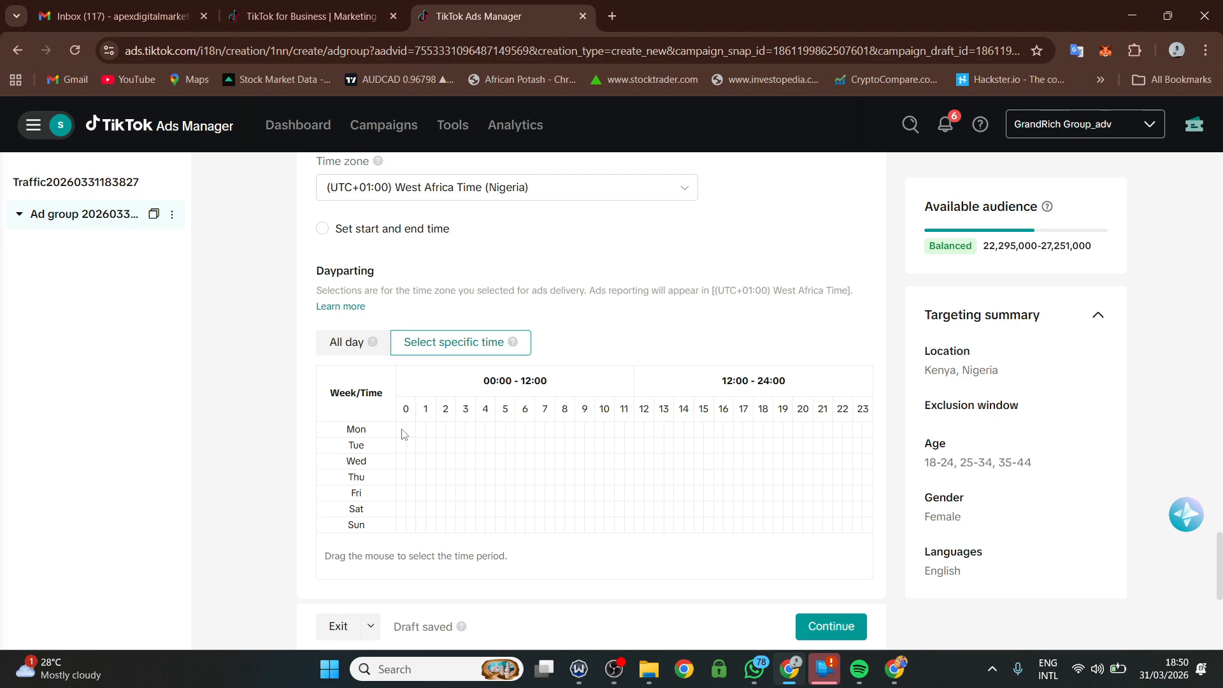
drag(404, 431, 481, 437)
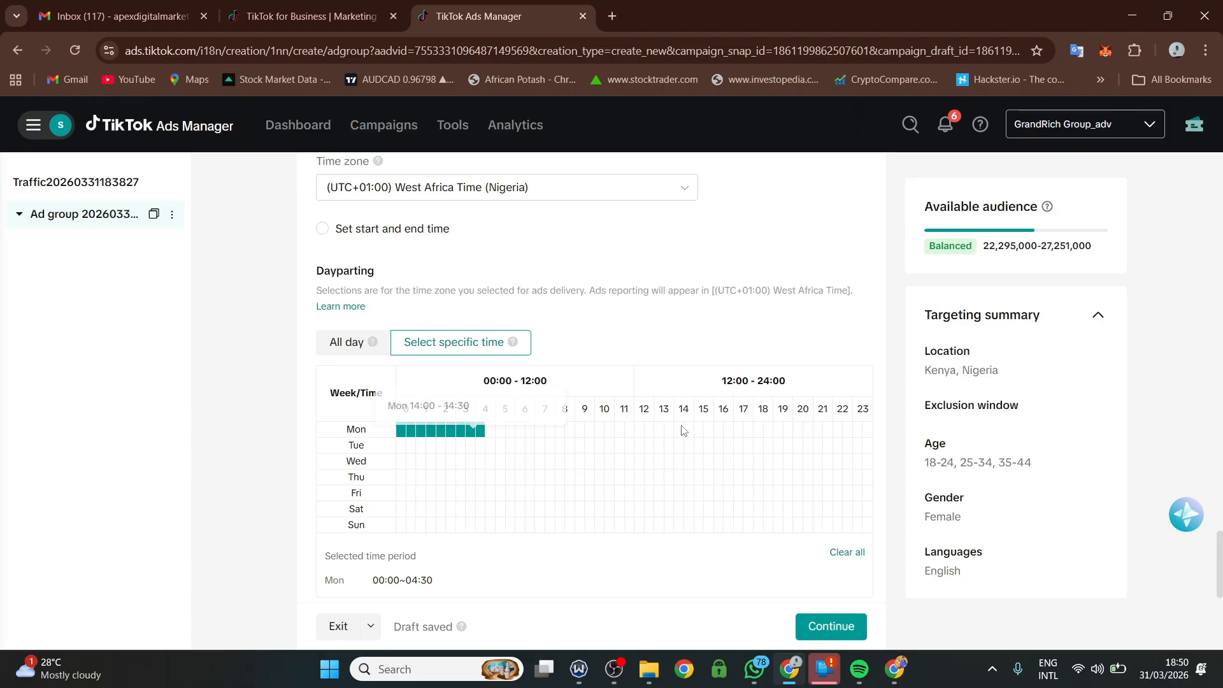
drag(682, 431, 811, 433)
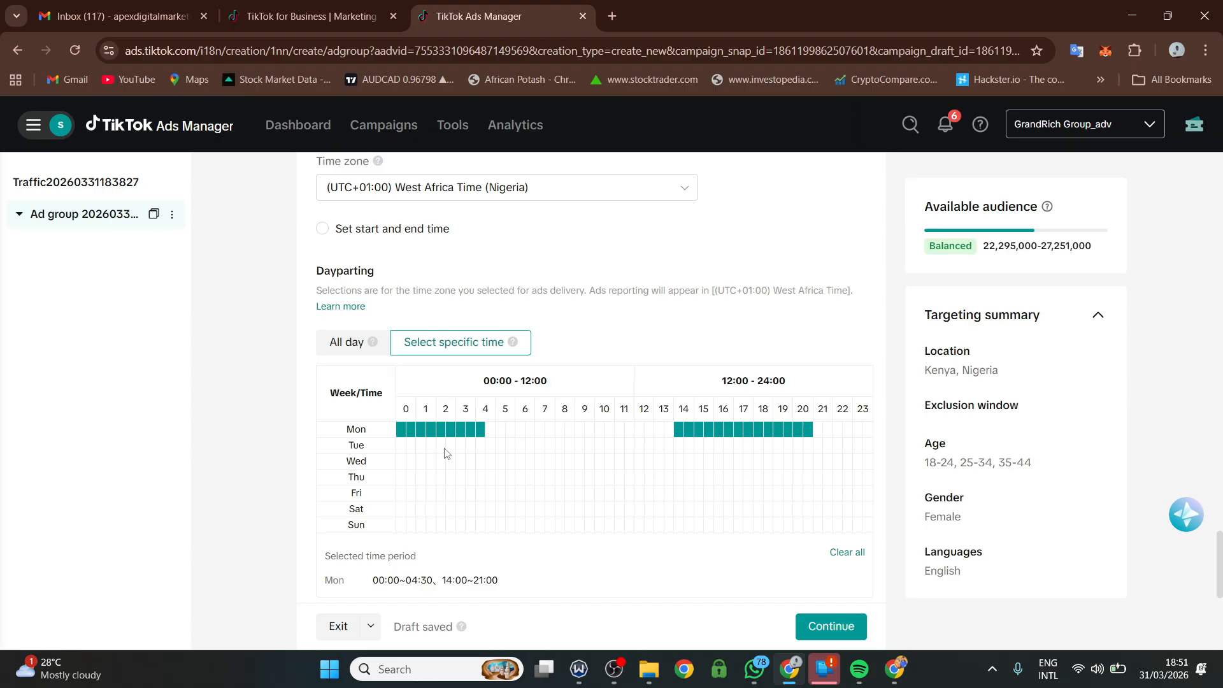
click(338, 353)
Leave the ad group's Target CPA empty, review the ad group settings, and continue to the ad setup
scroll(356, 369, down, 2)
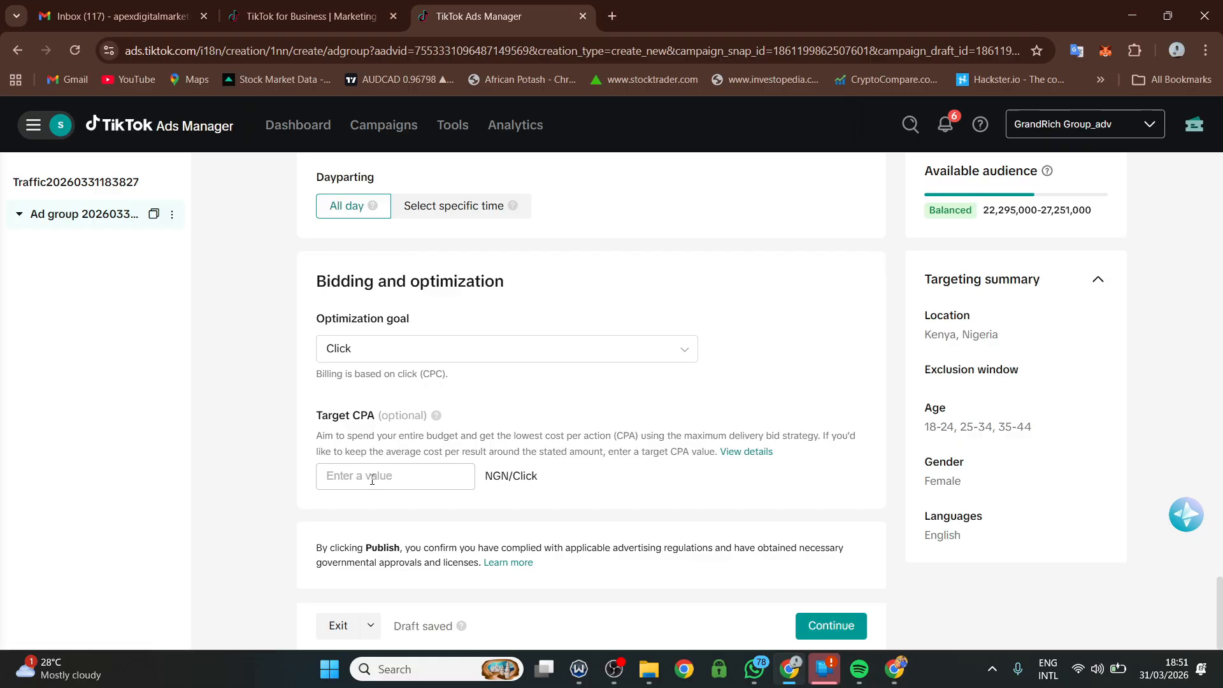
click(372, 473)
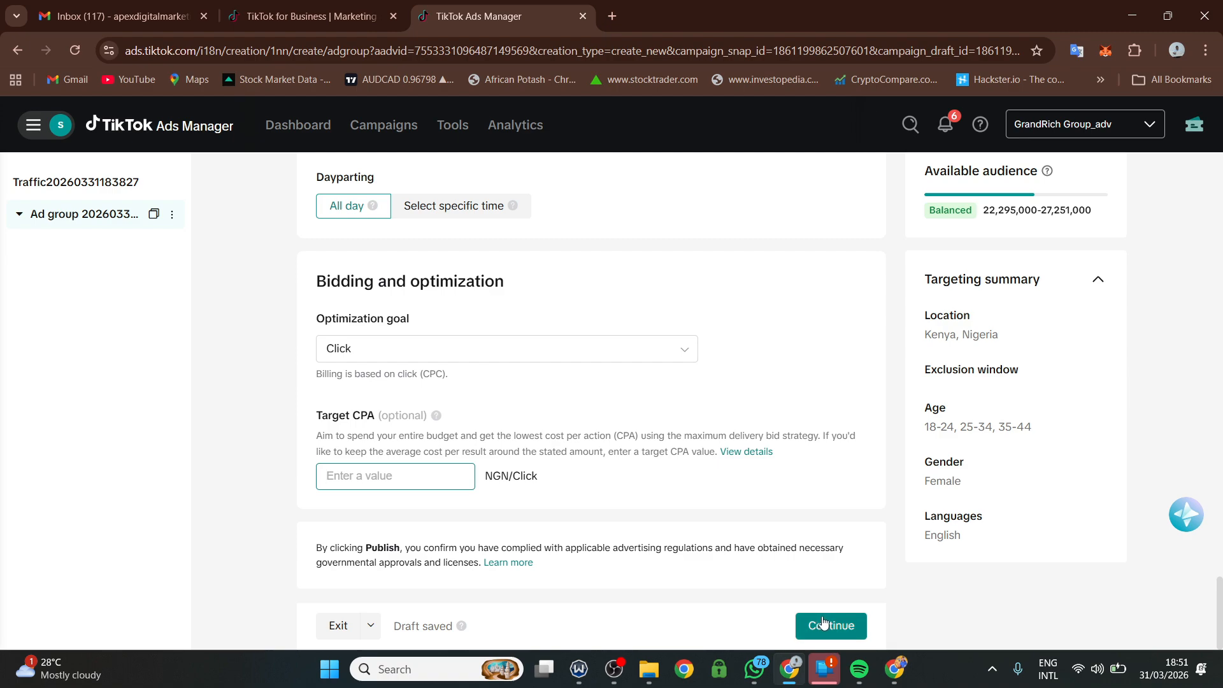
scroll(550, 485, up, 6)
scroll(550, 484, up, 20)
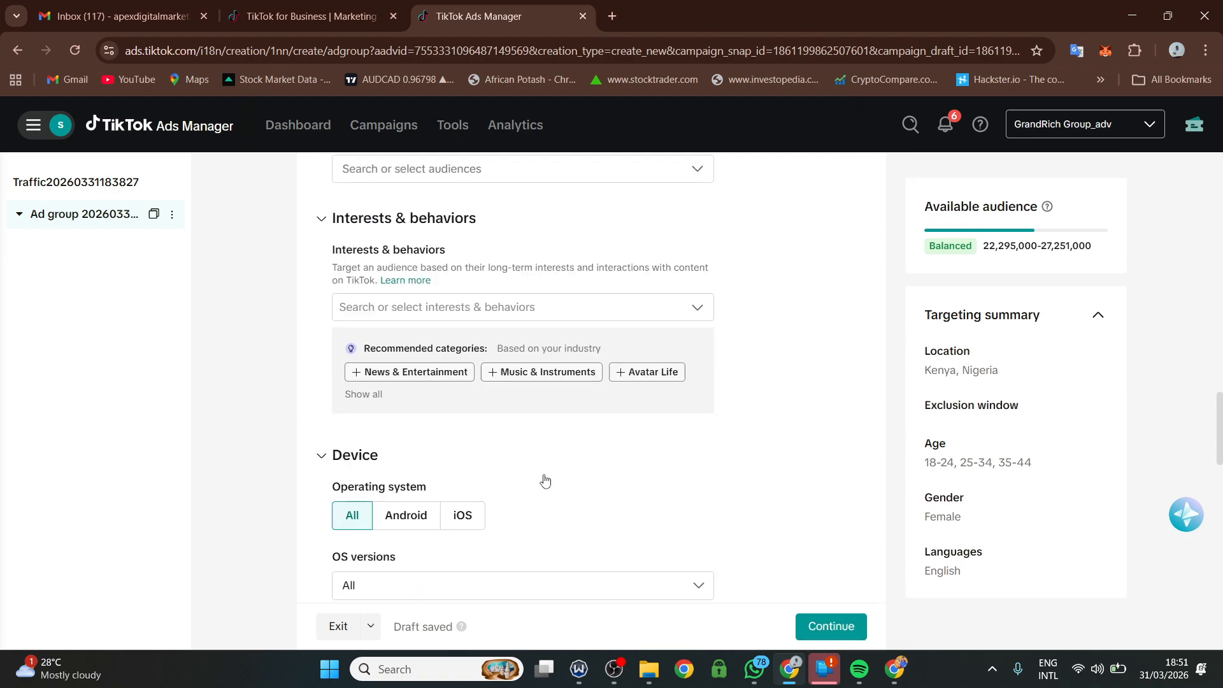
scroll(503, 400, up, 10)
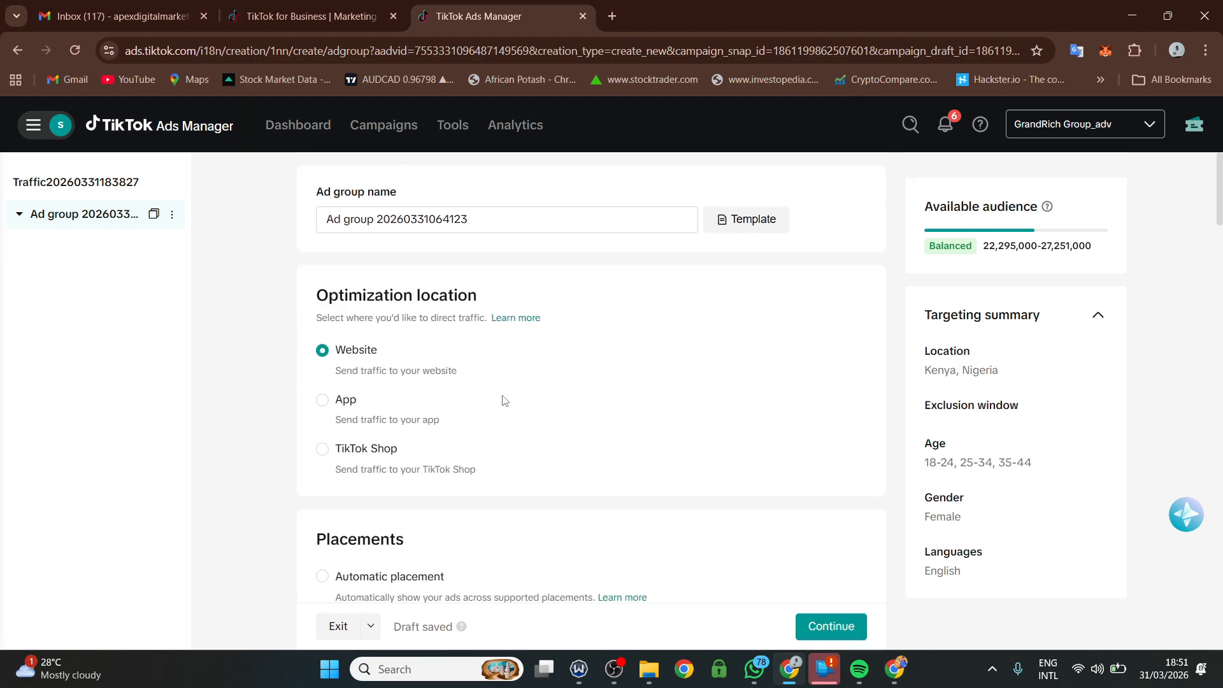
scroll(504, 344, down, 10)
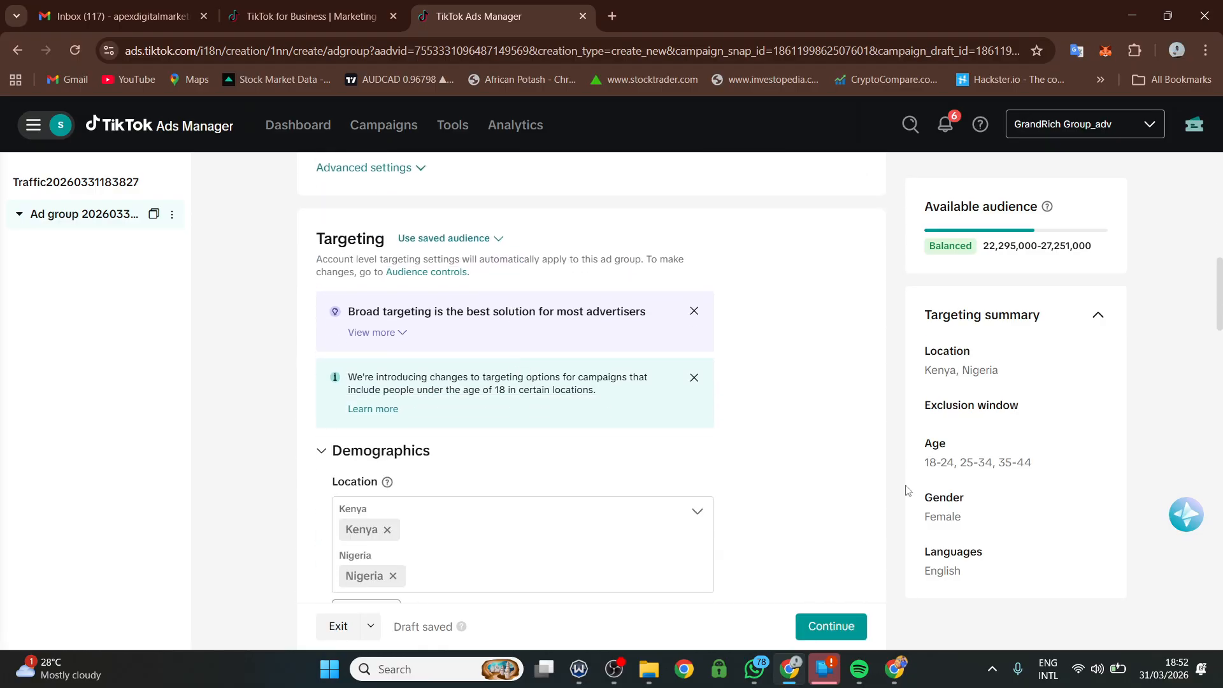
click(840, 626)
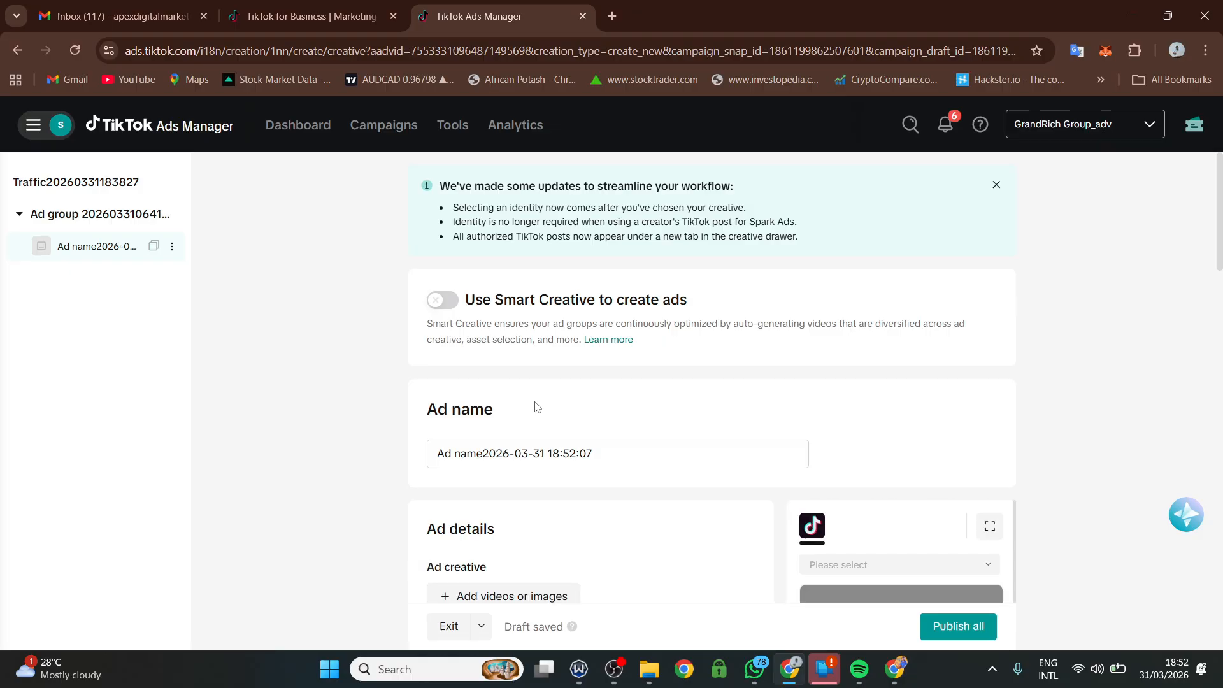
scroll(526, 408, down, 2)
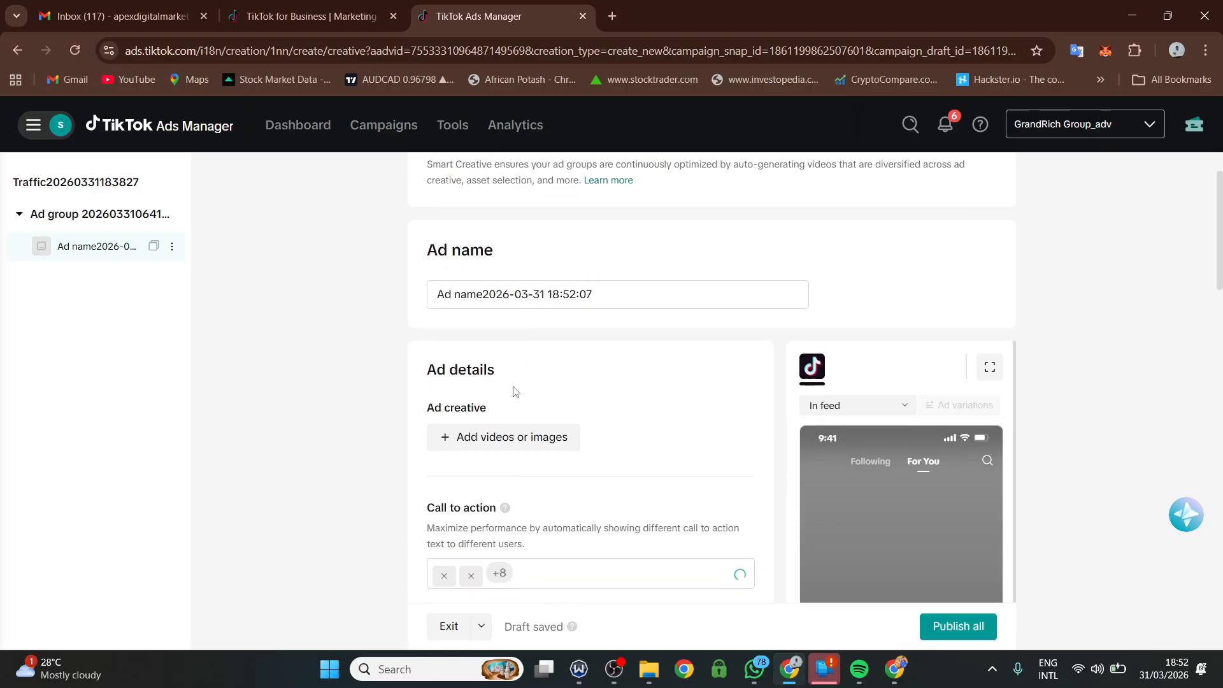
click(527, 294)
click(522, 441)
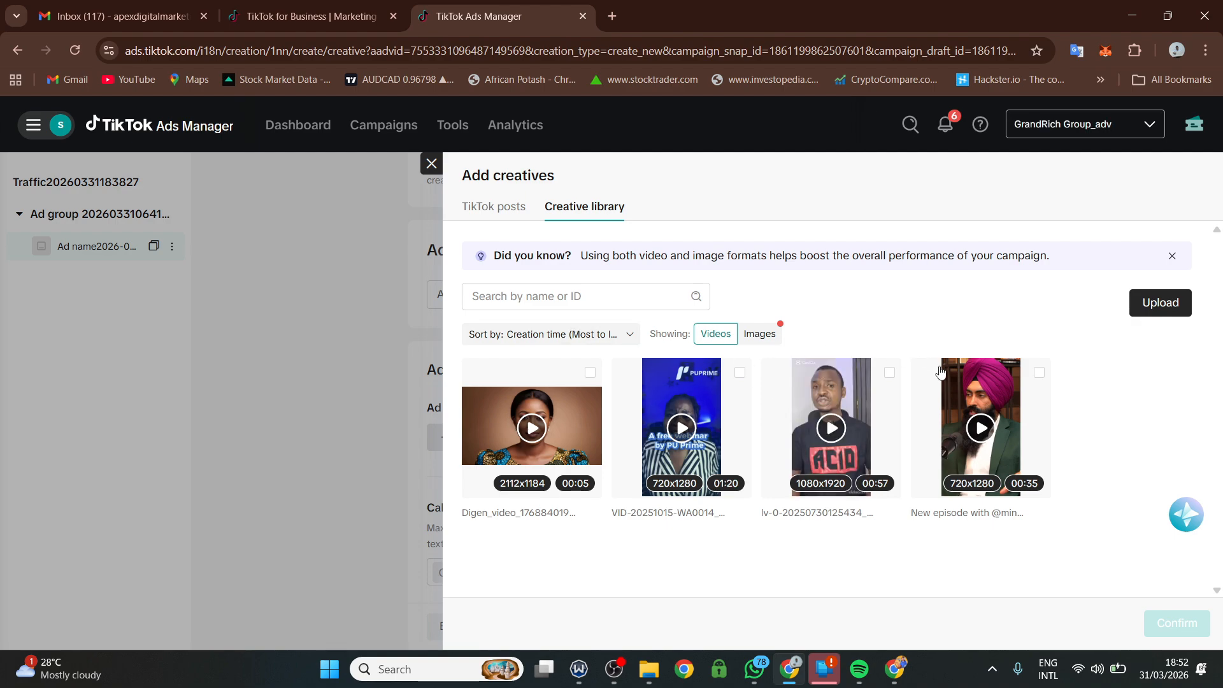
click(888, 373)
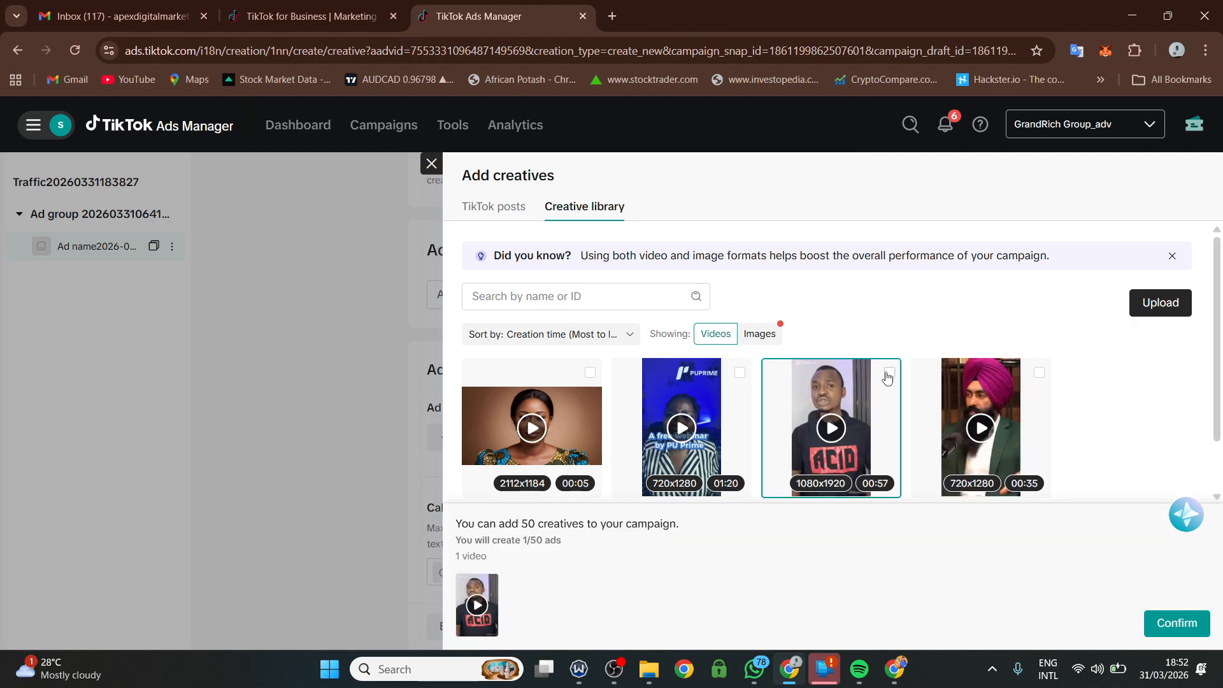
click(1180, 623)
scroll(802, 530, down, 2)
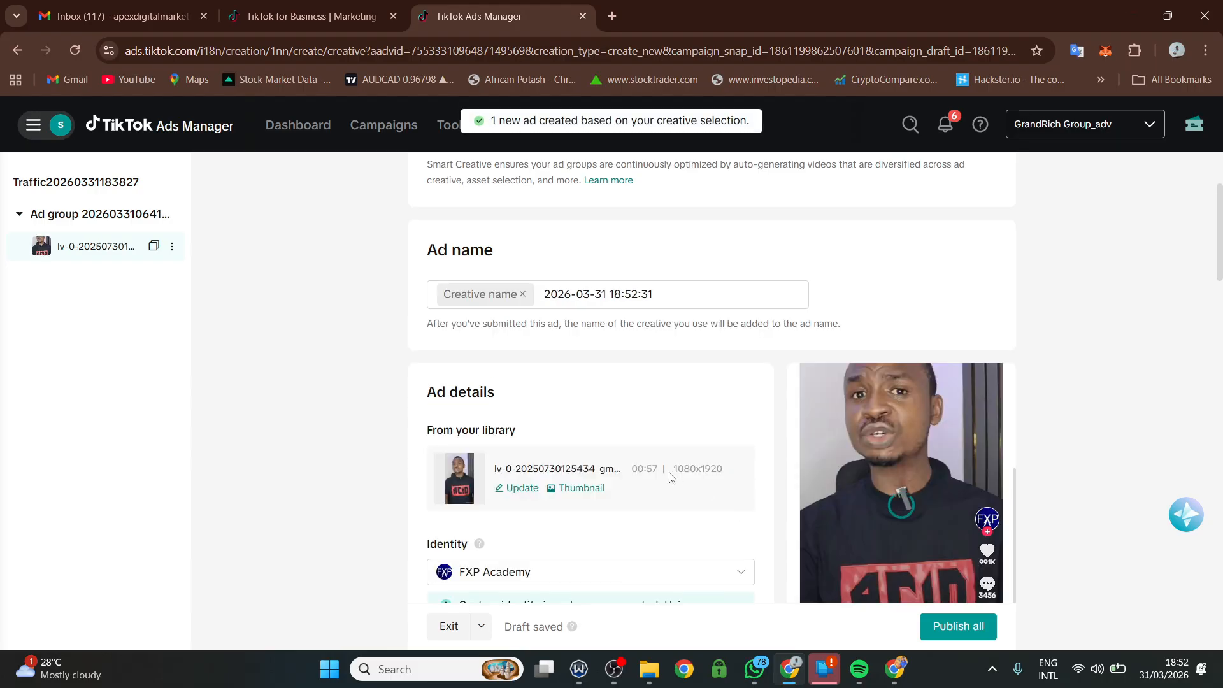
scroll(669, 476, down, 5)
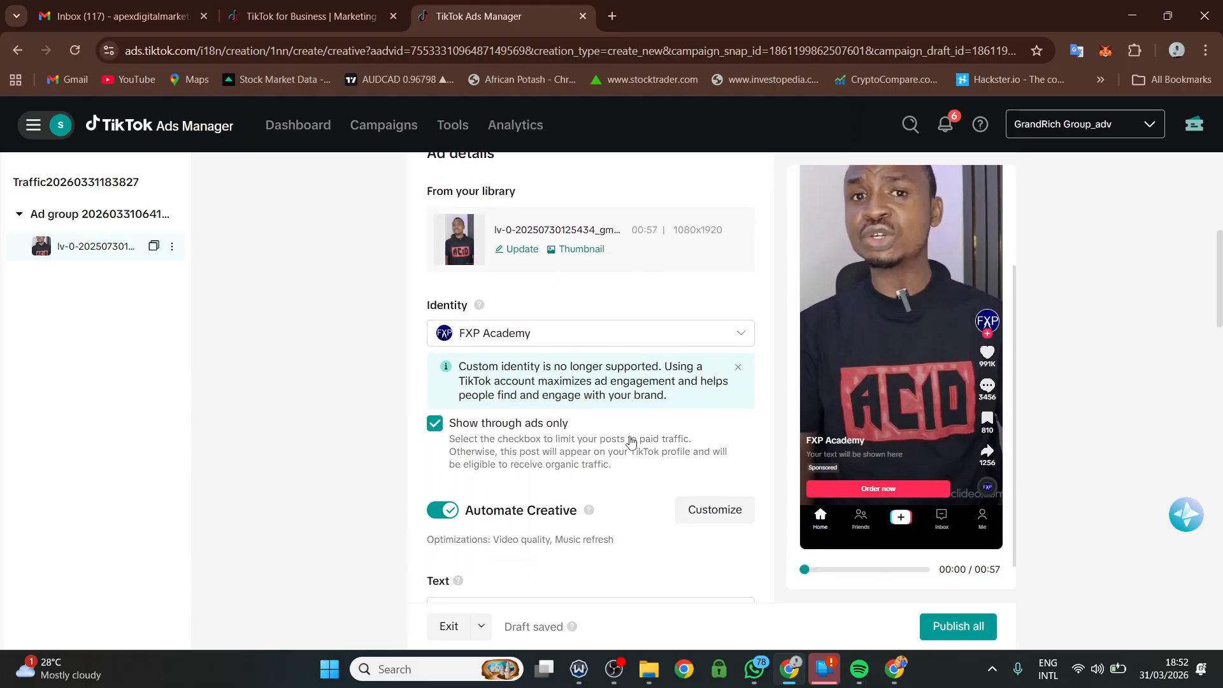
Set the ad's identity to the GrandRich Group business account shared by Business Center
scroll(629, 438, up, 4)
scroll(630, 438, up, 4)
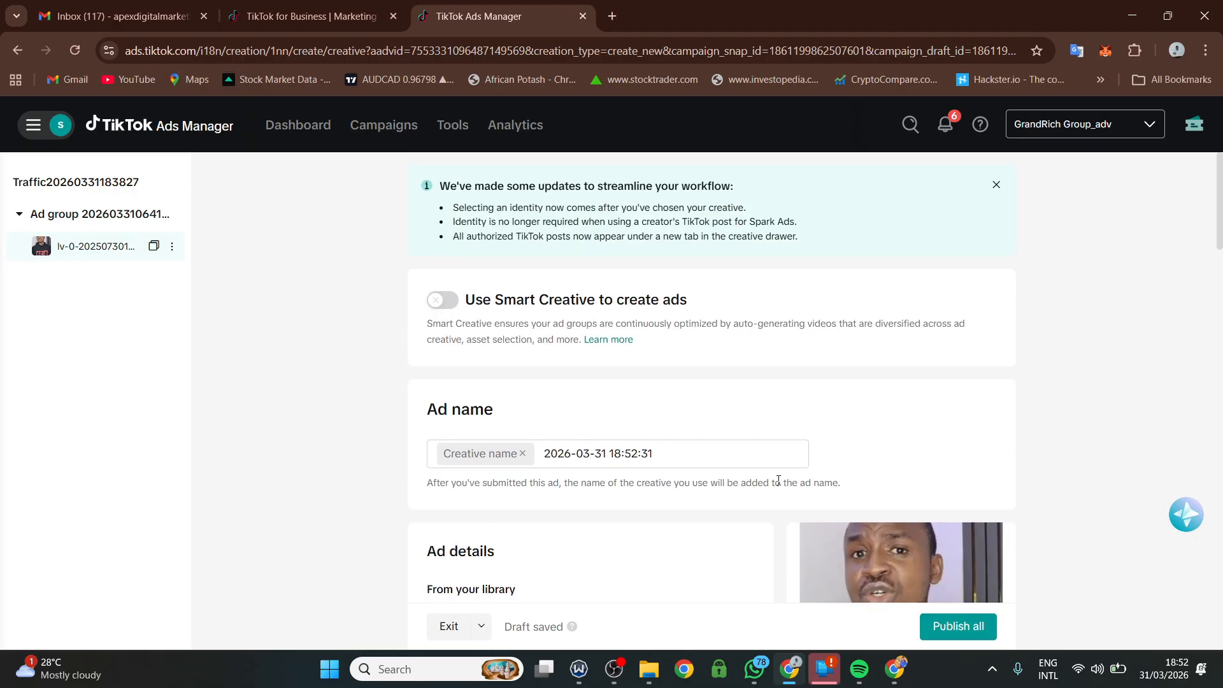
scroll(692, 485, down, 1)
scroll(692, 486, down, 4)
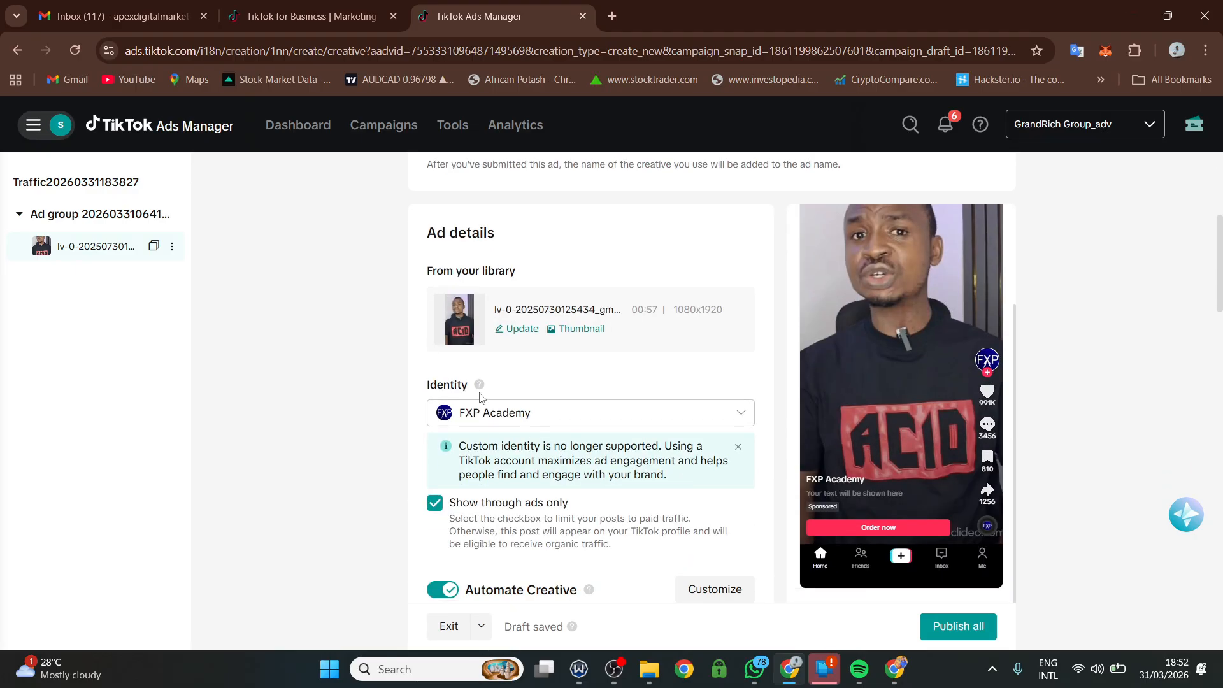
click(577, 414)
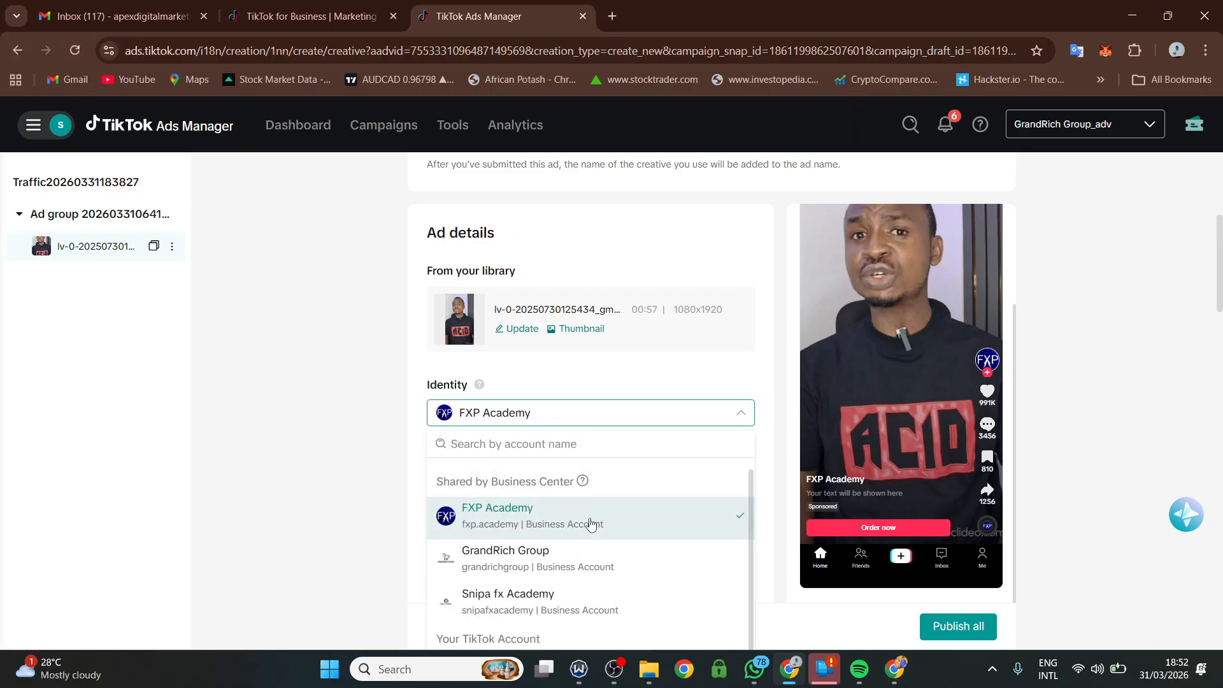
scroll(631, 564, down, 1)
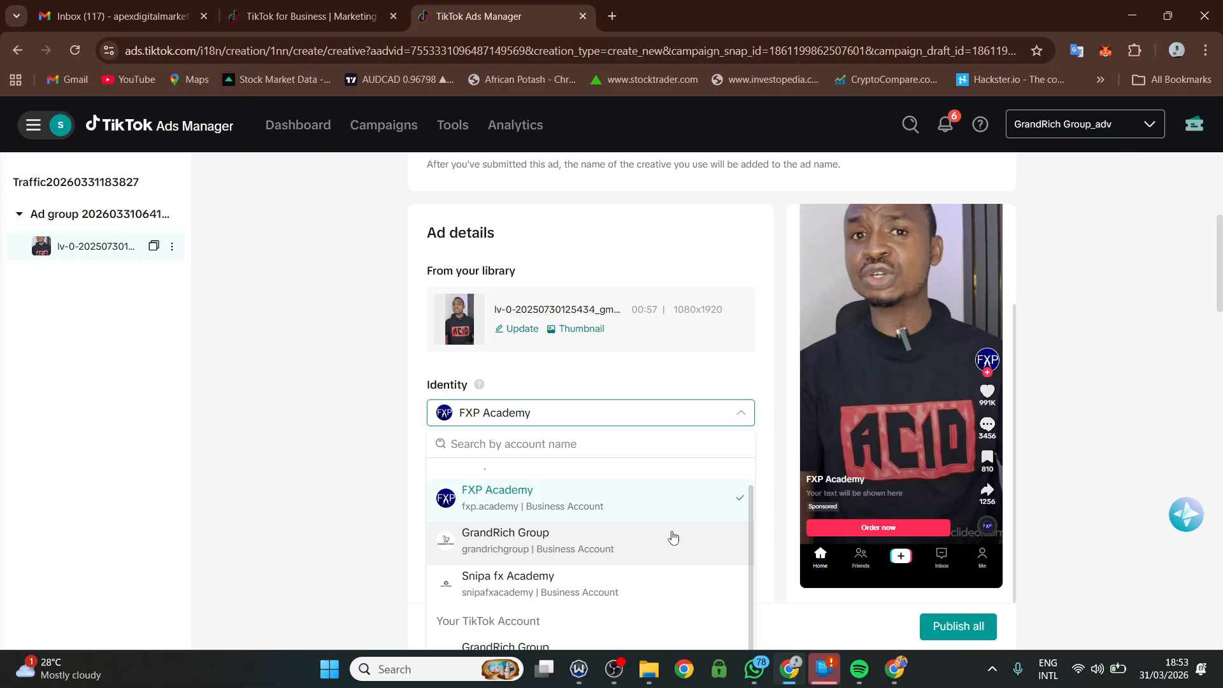
click(583, 548)
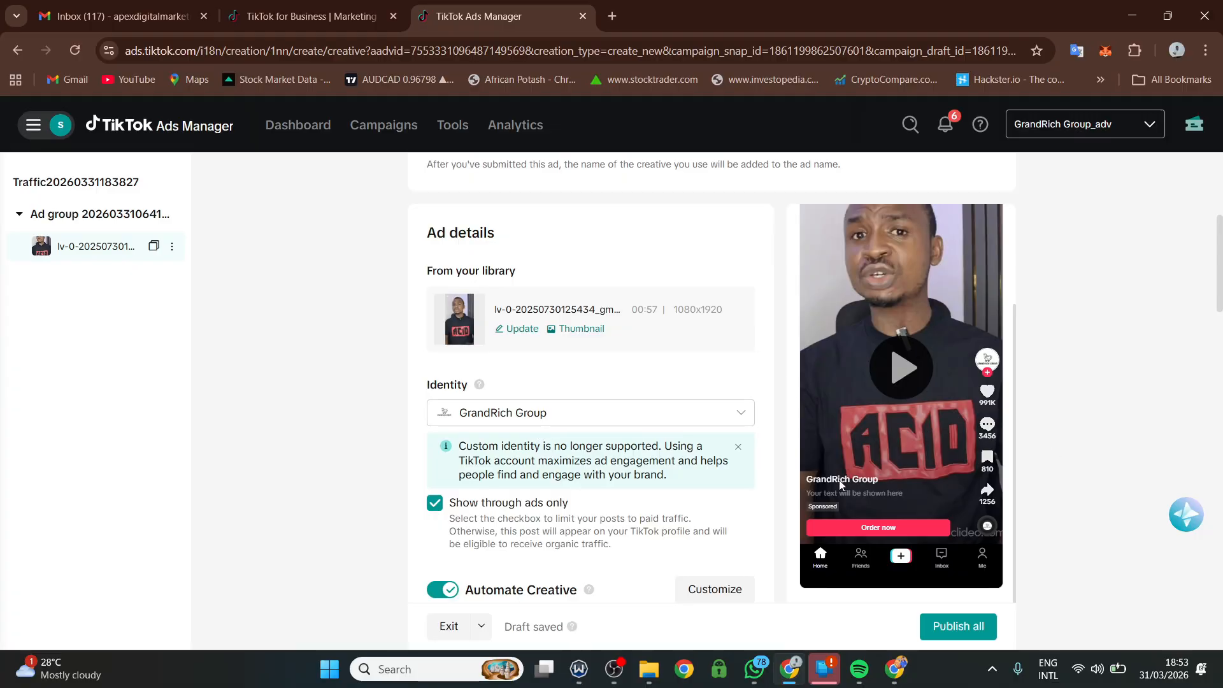
click(576, 419)
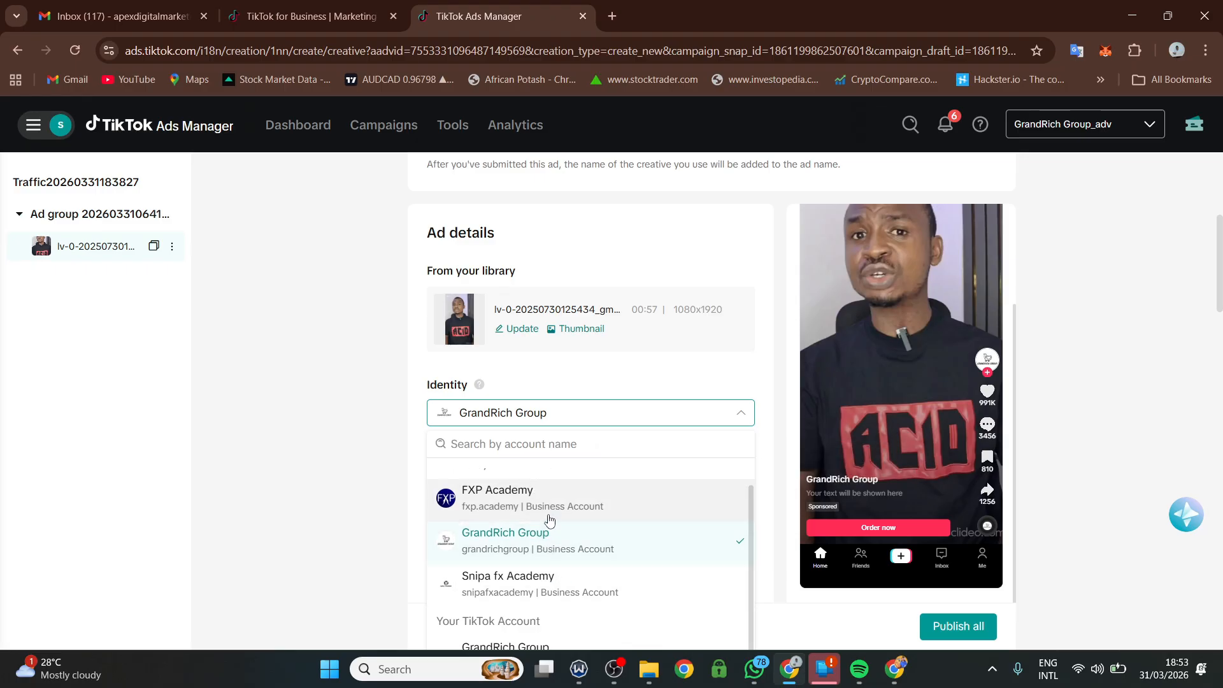
click(585, 385)
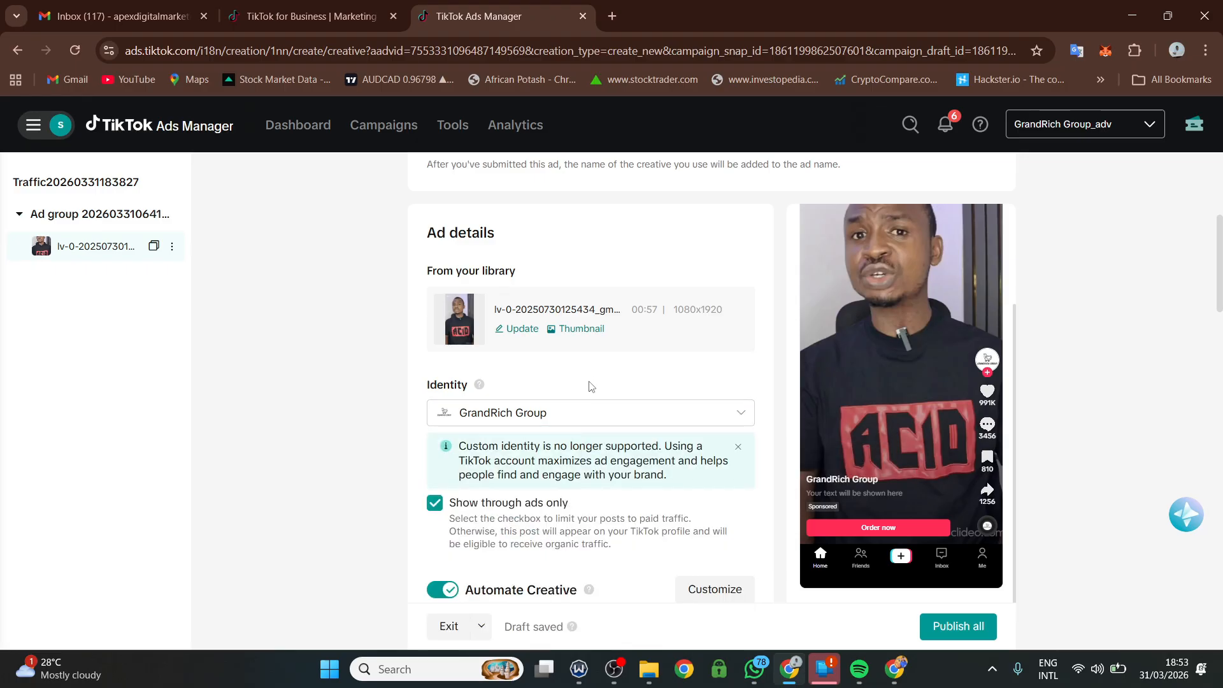
Clear all preselected call-to-action options from the ad, leaving its ad text empty
scroll(590, 408, down, 3)
scroll(546, 478, down, 3)
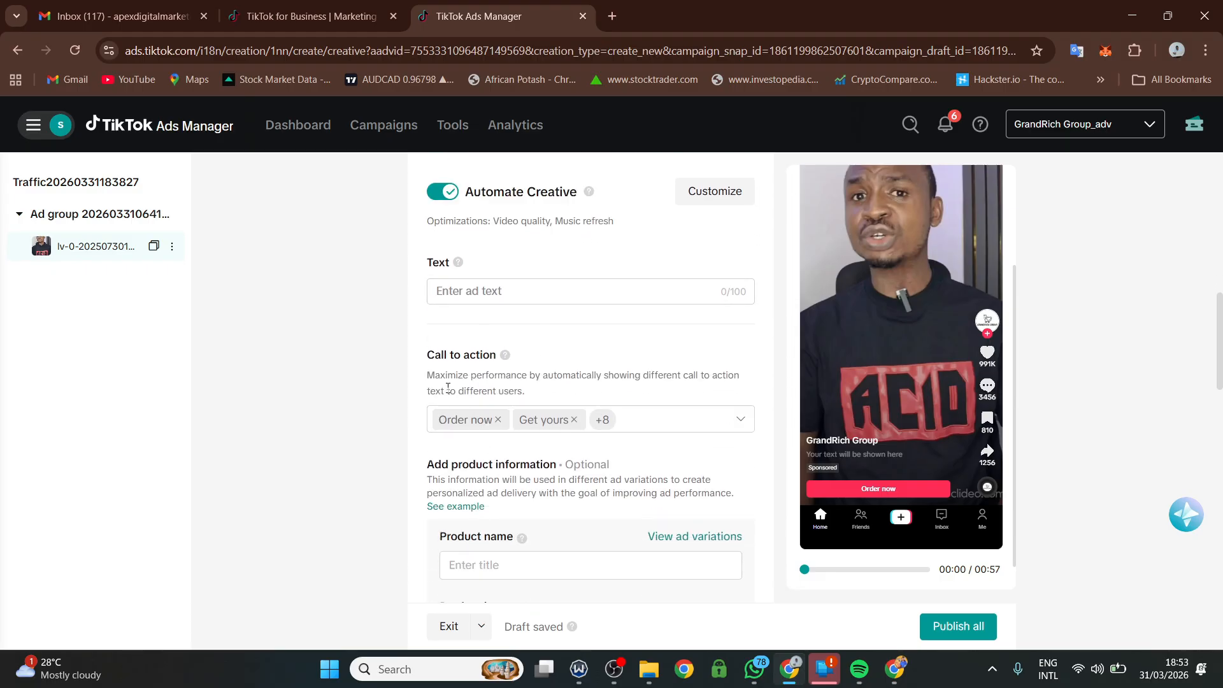
scroll(447, 387, down, 1)
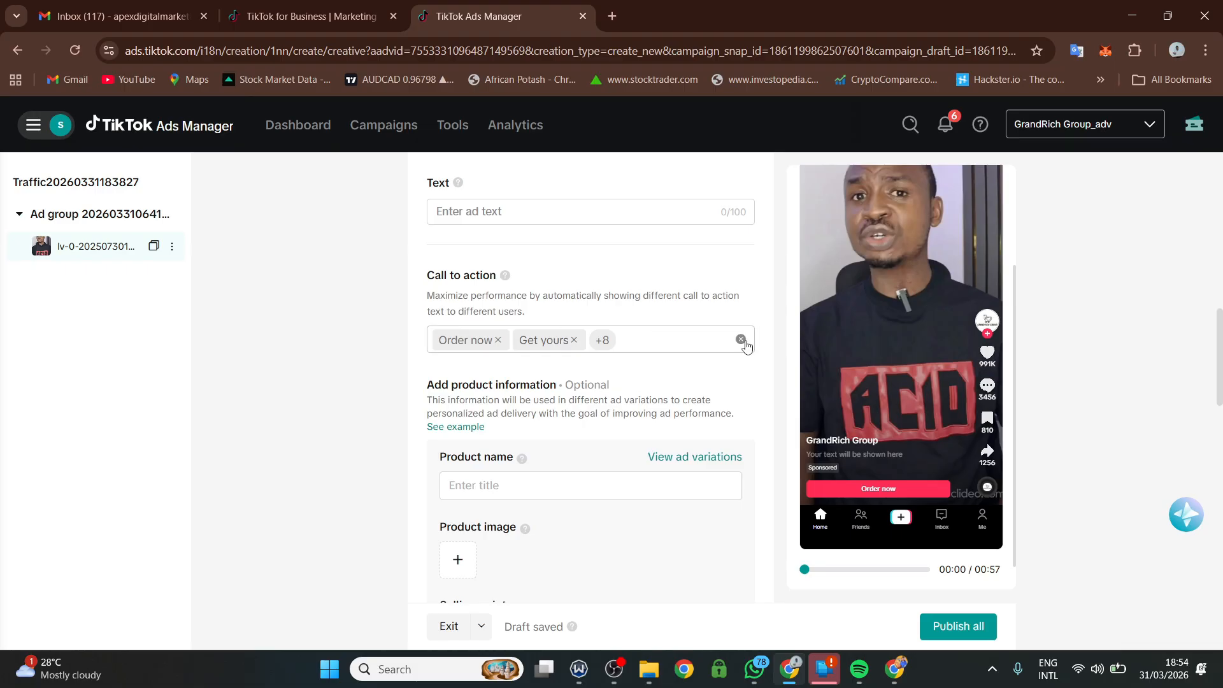
click(742, 341)
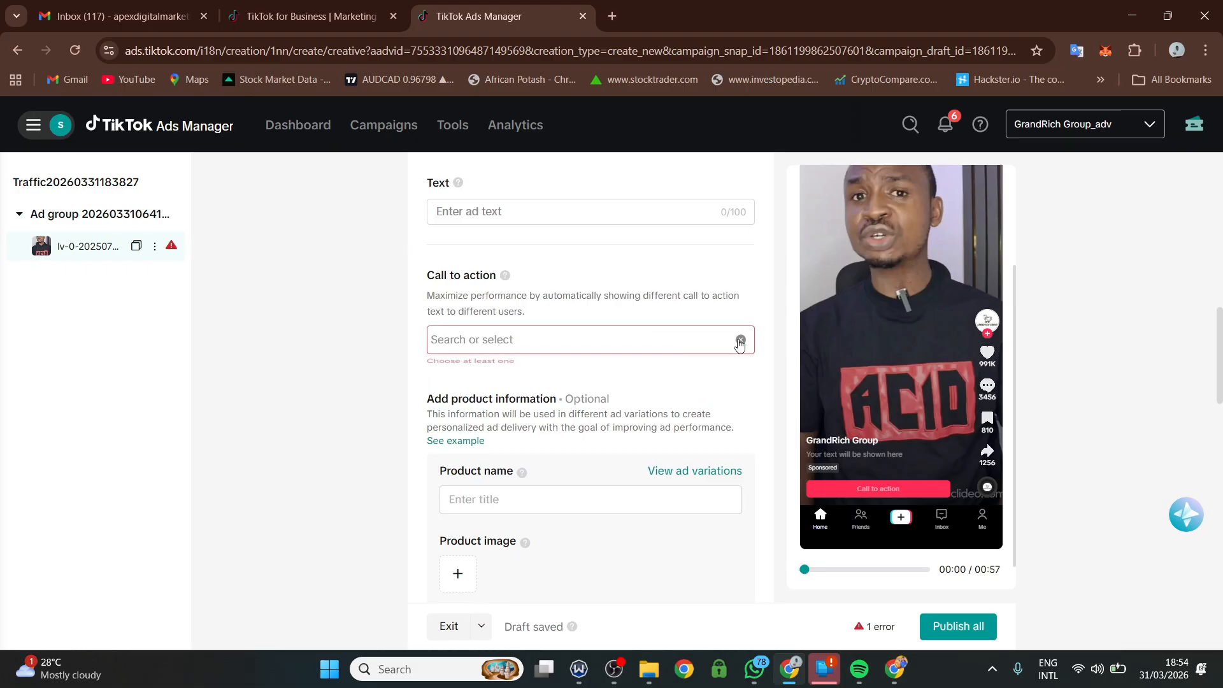
Try Order now as the ad's call to action, and replace it with Shop today as the only option
click(518, 342)
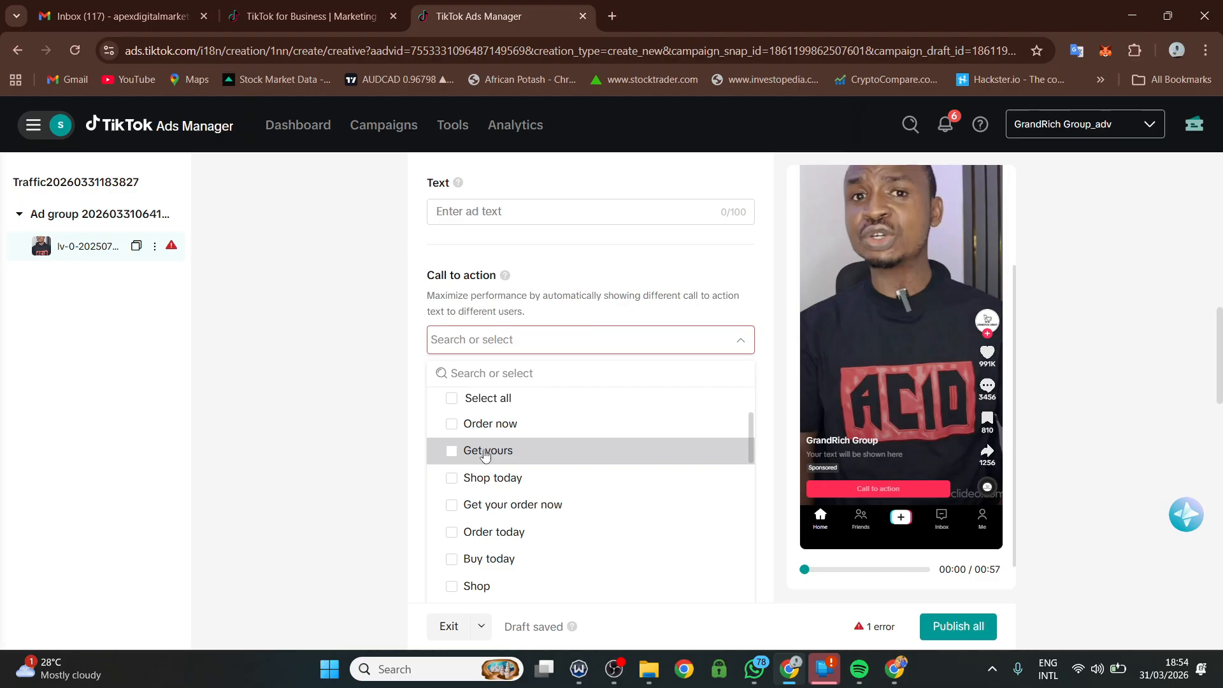
click(451, 424)
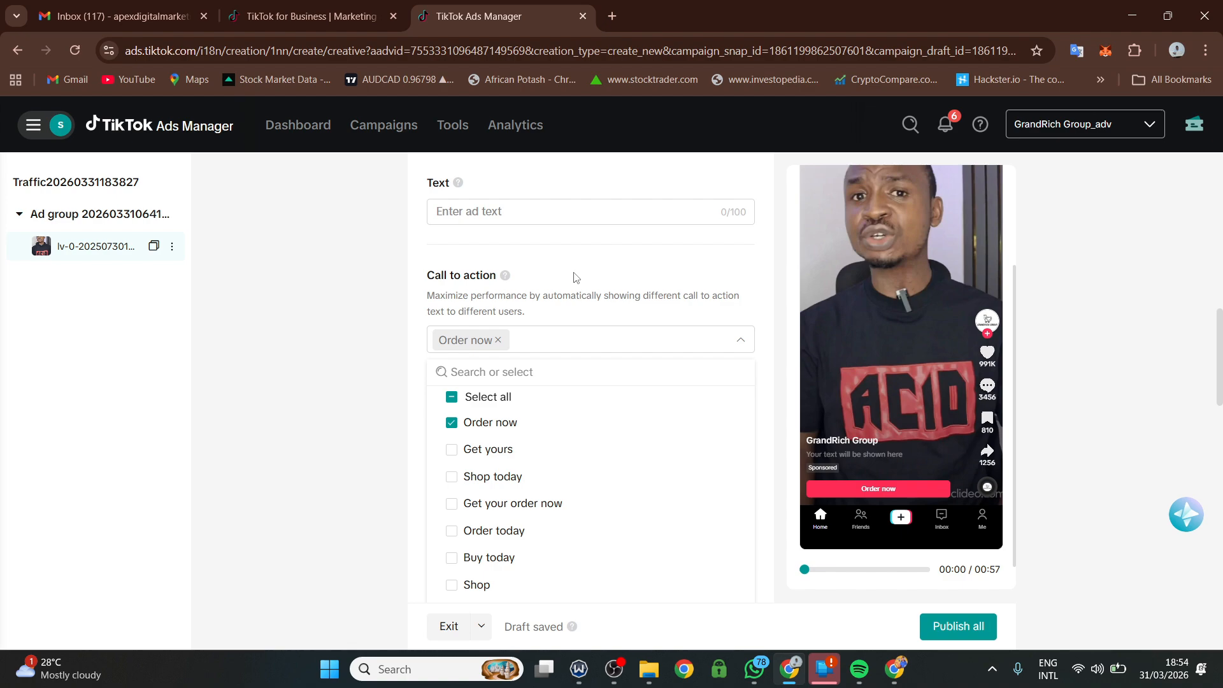
mouse_move(845, 473)
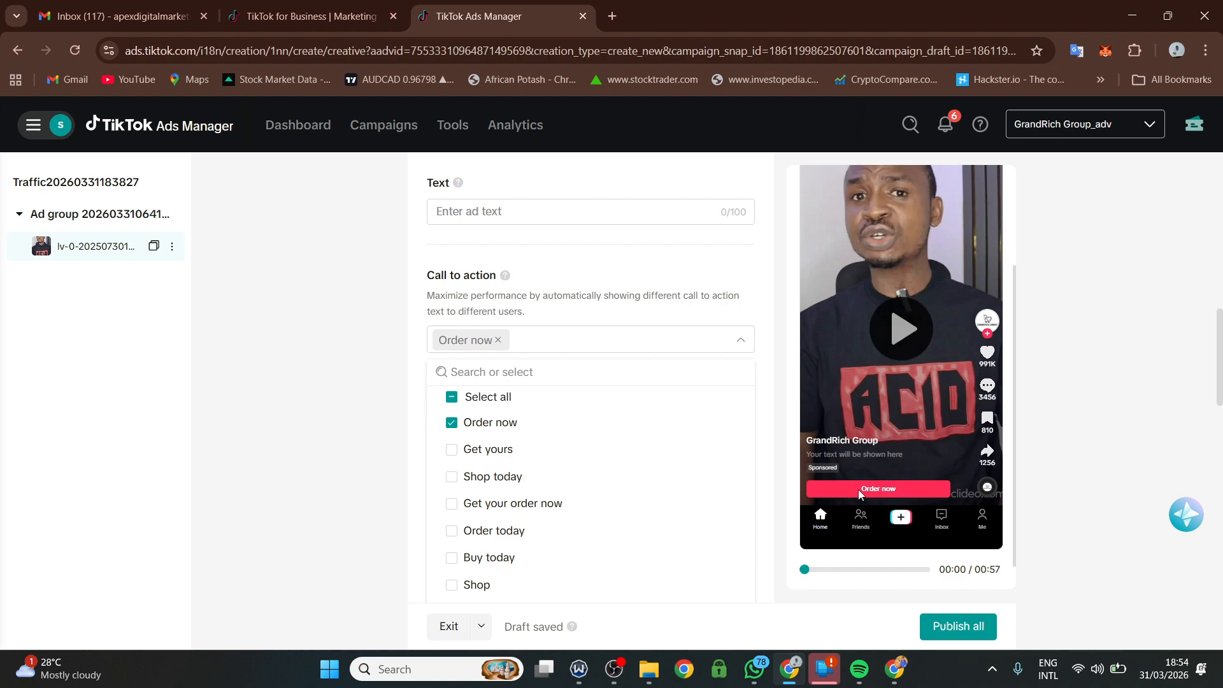
click(453, 425)
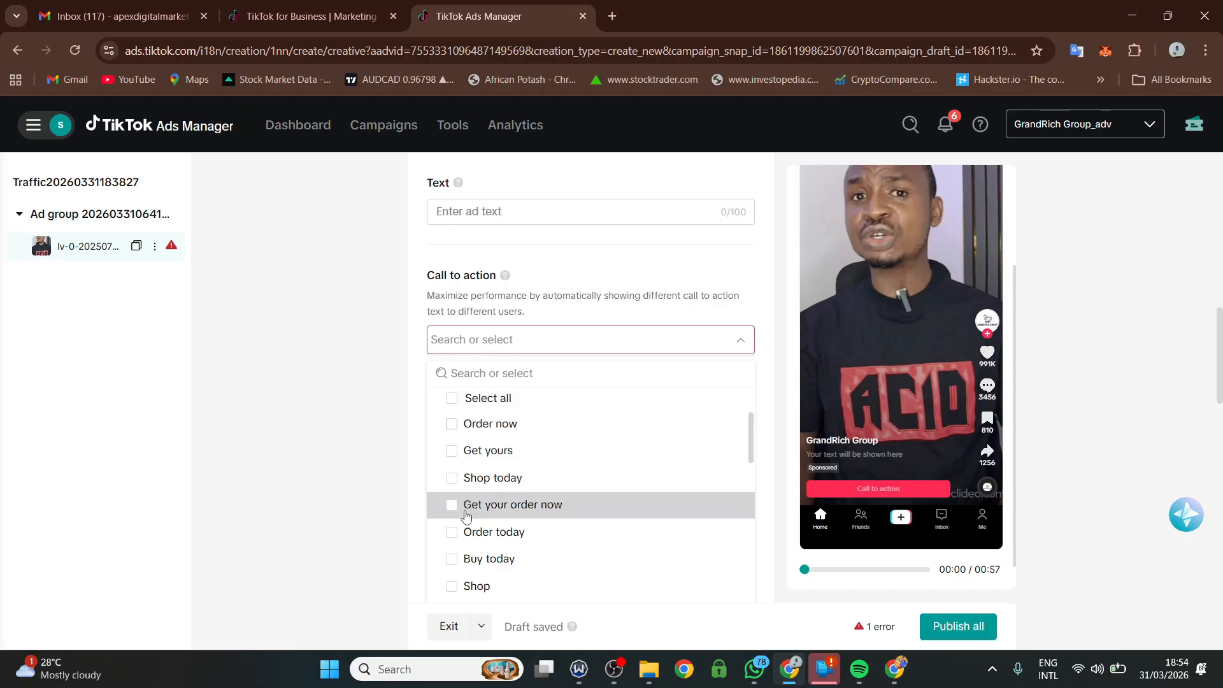
click(458, 485)
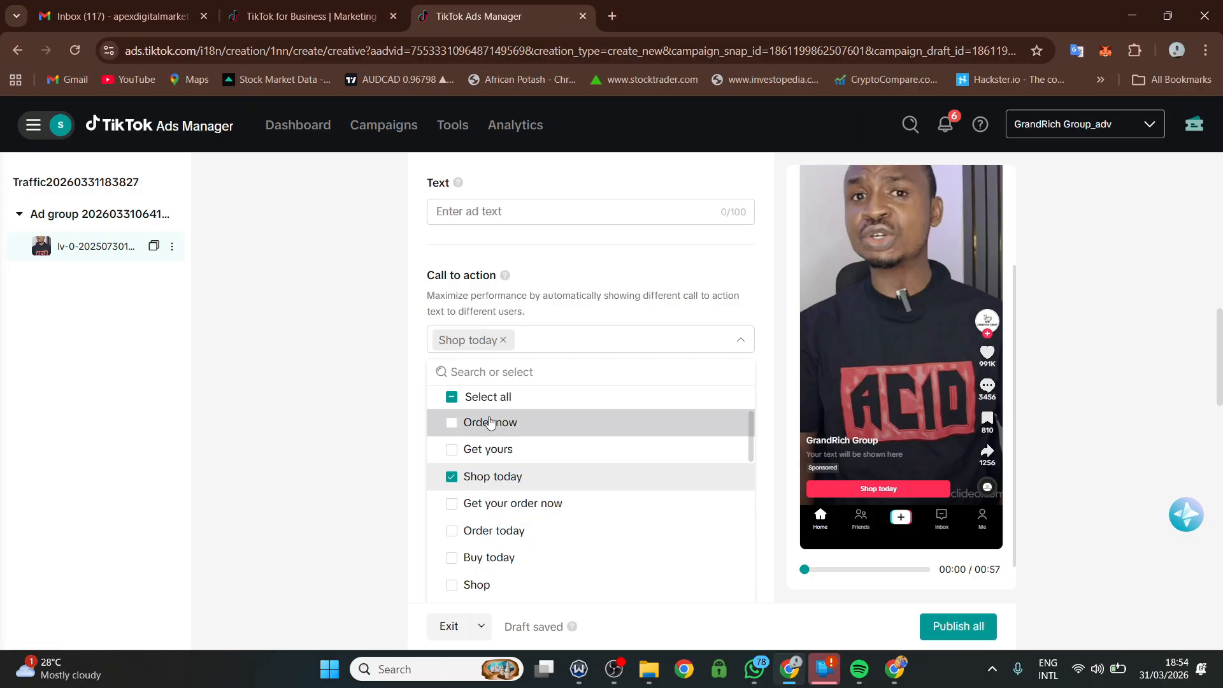
scroll(468, 565, down, 1)
scroll(469, 566, down, 3)
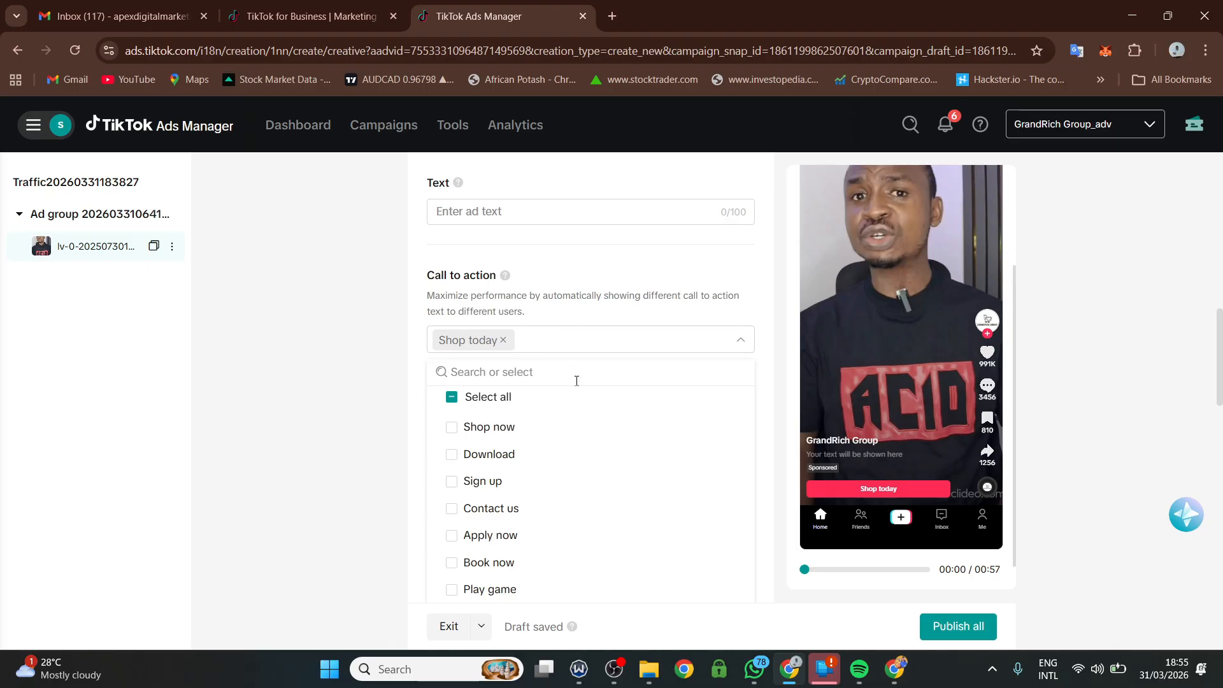
click(560, 266)
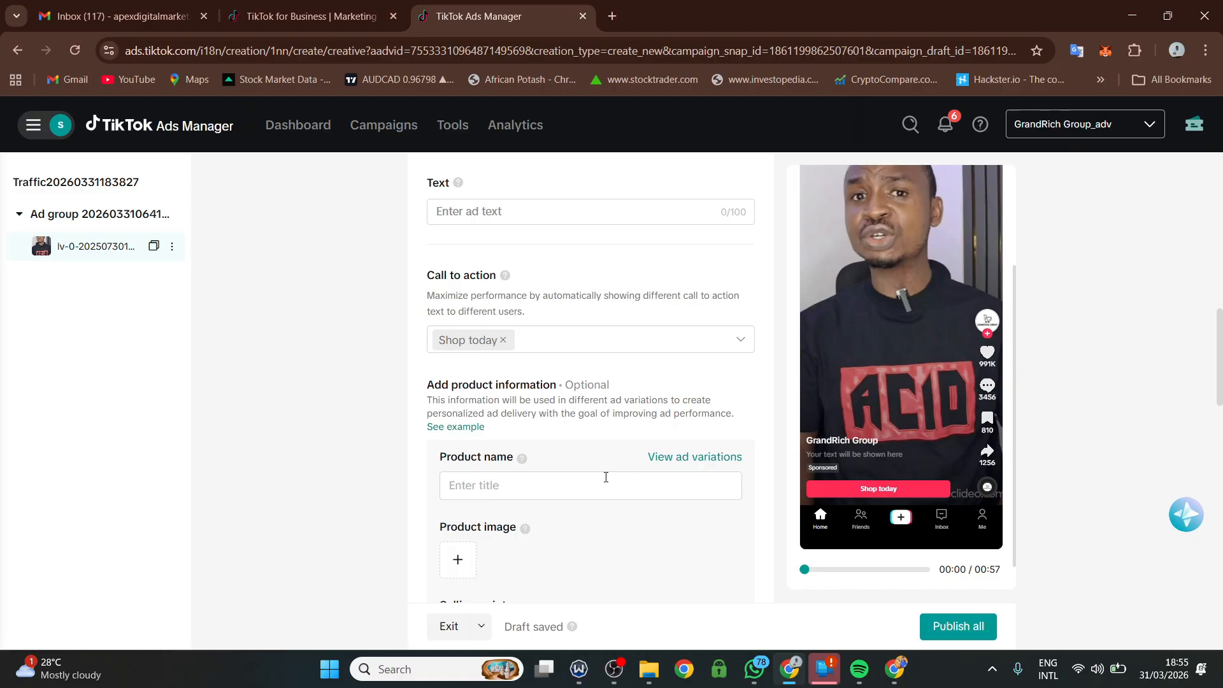
scroll(605, 477, down, 1)
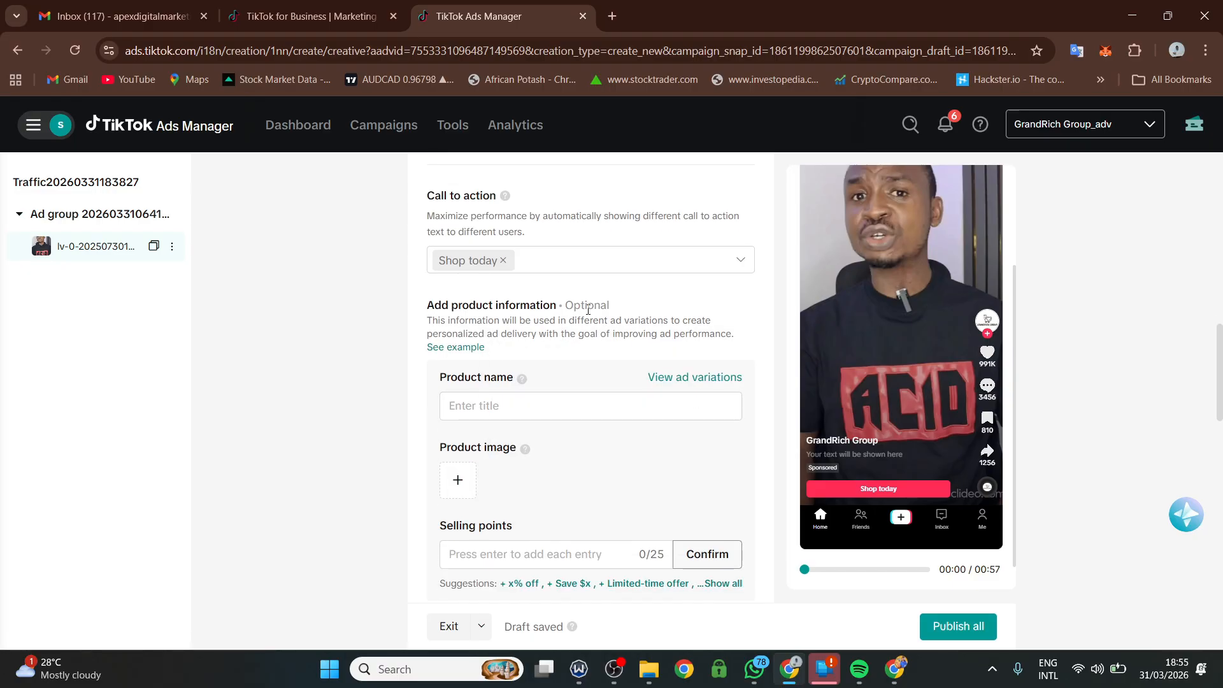
scroll(595, 307, down, 7)
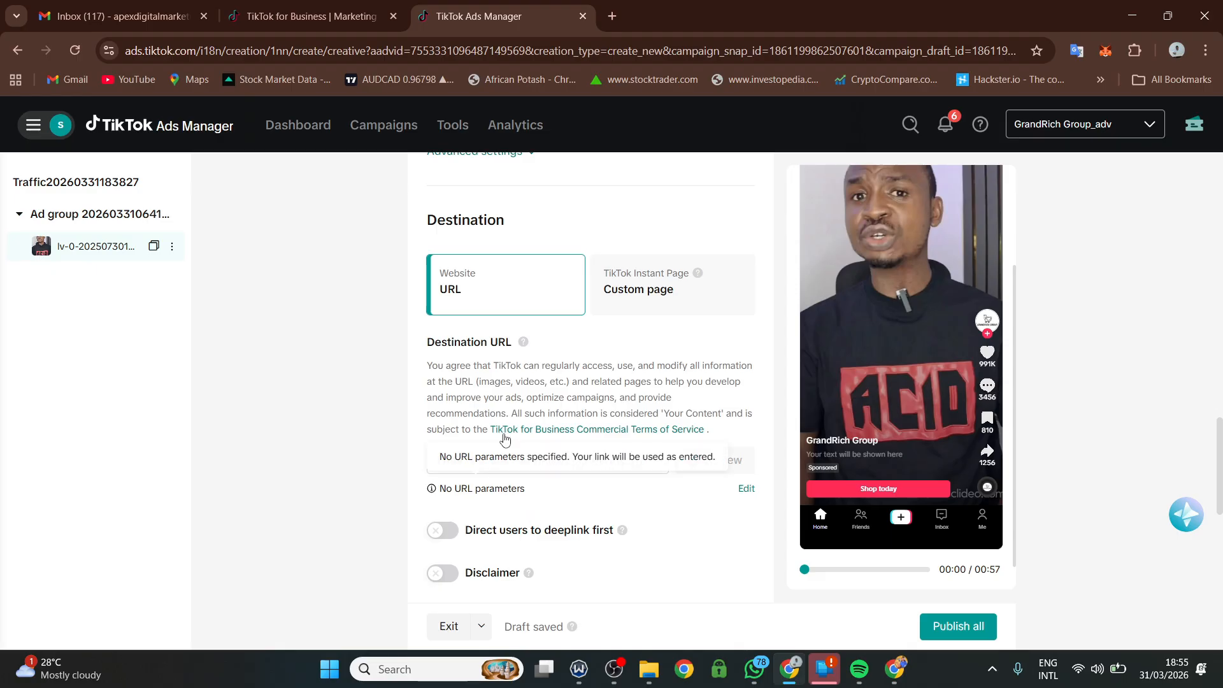
click(556, 460)
scroll(556, 462, down, 3)
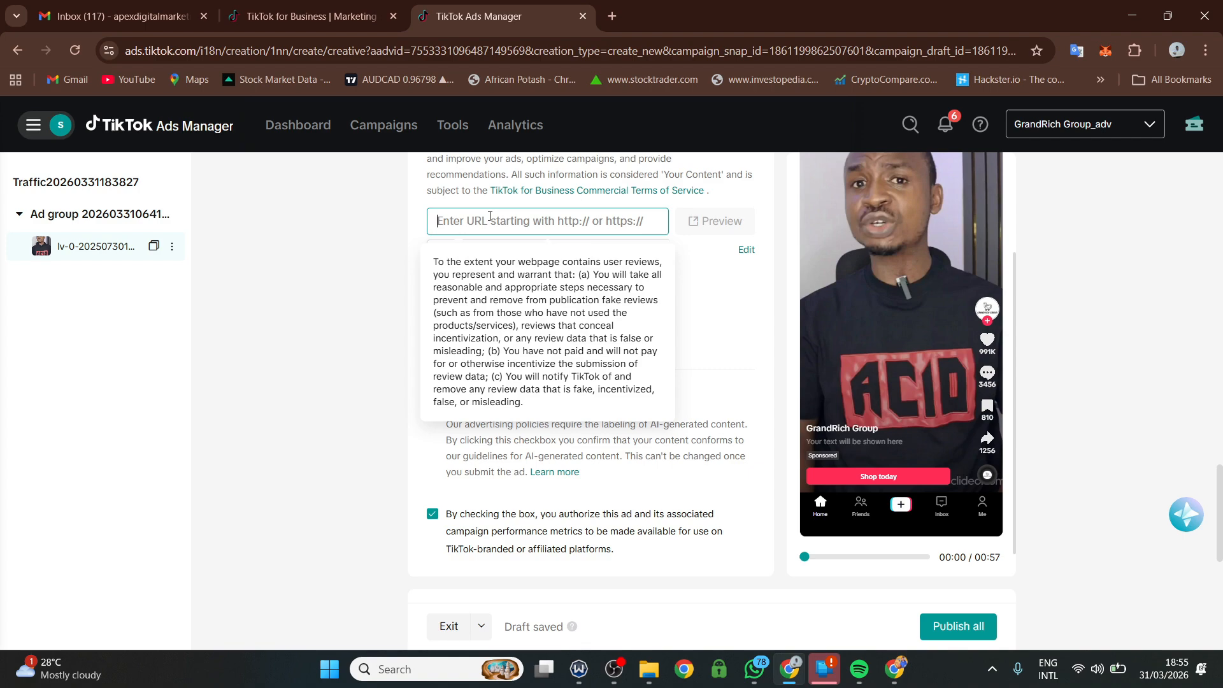
click(743, 320)
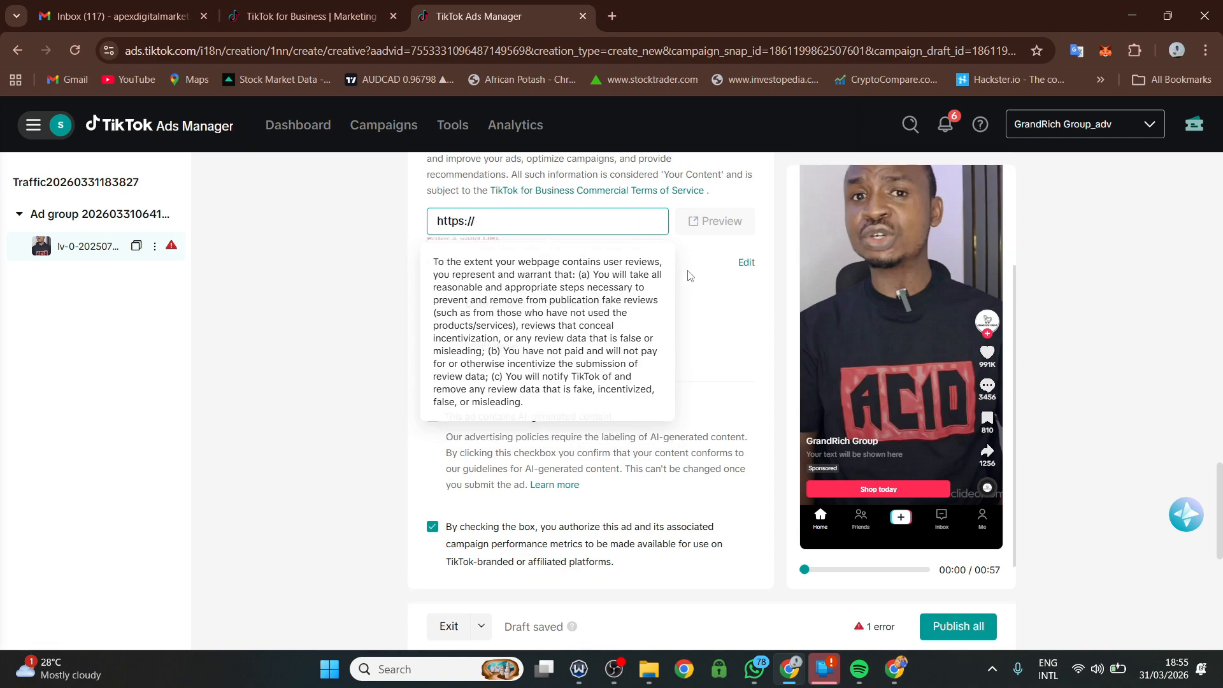
click(532, 227)
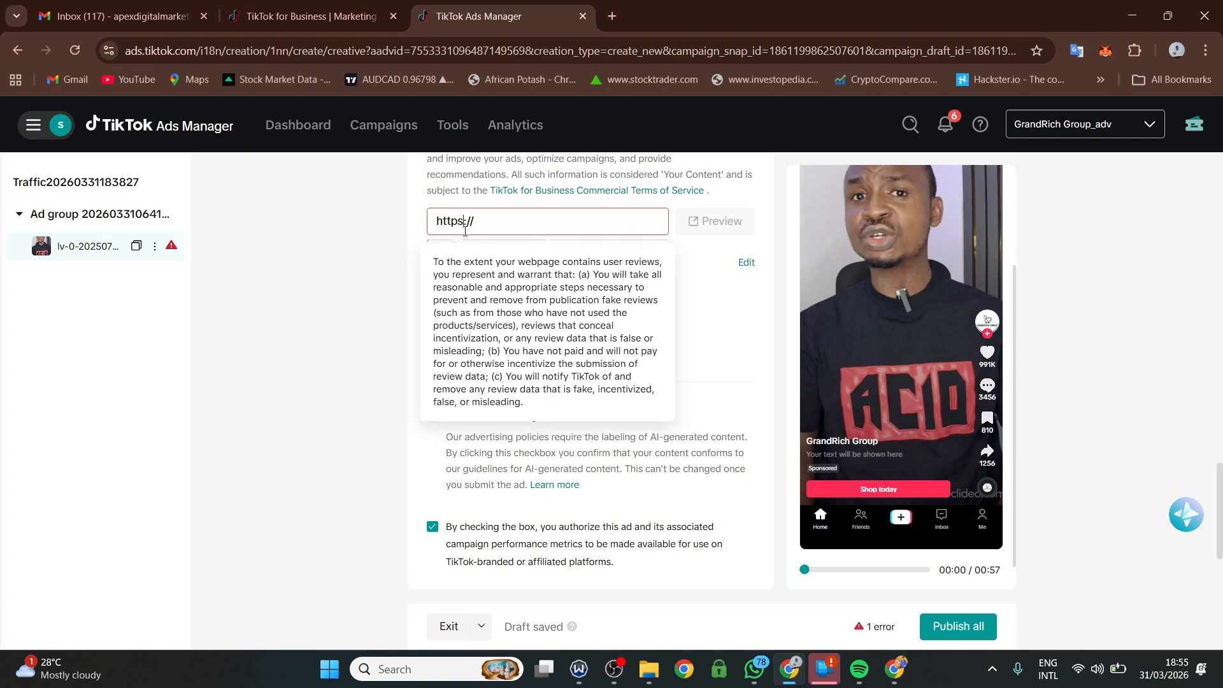
drag(471, 223, 430, 224)
key(BackSpace)
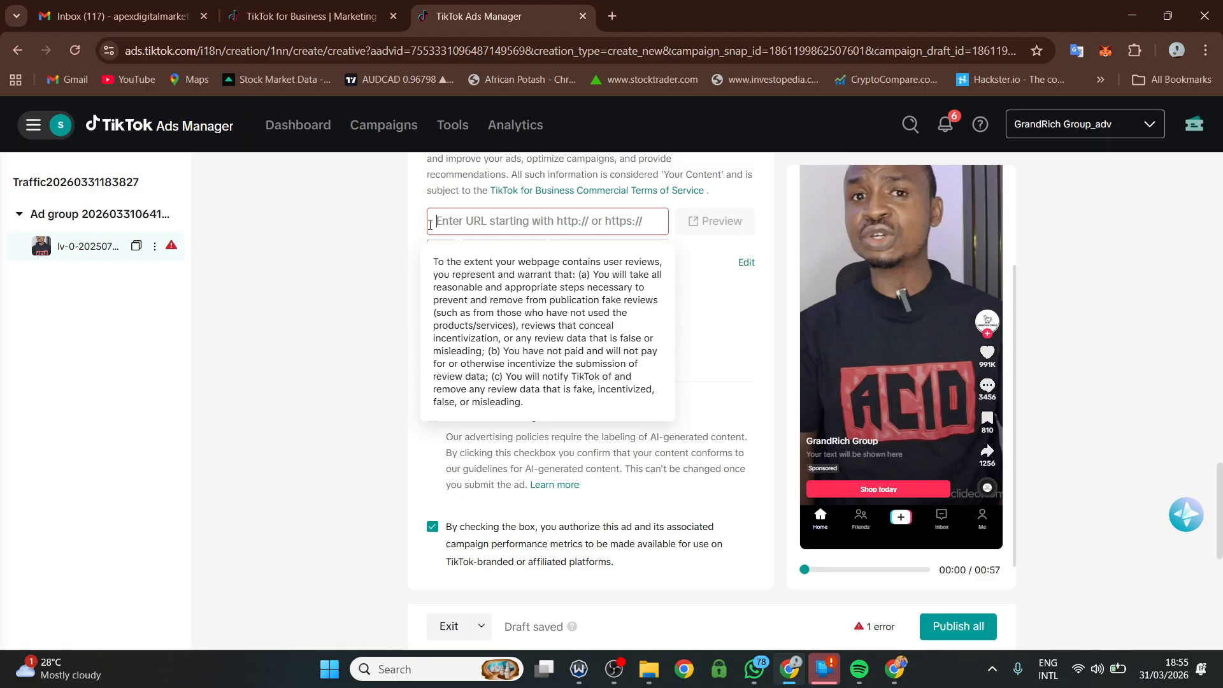
click(743, 358)
Review the ad's URL parameters, deeplink, disclaimer, AI-generated content and third-party tracking settings
scroll(535, 310, up, 3)
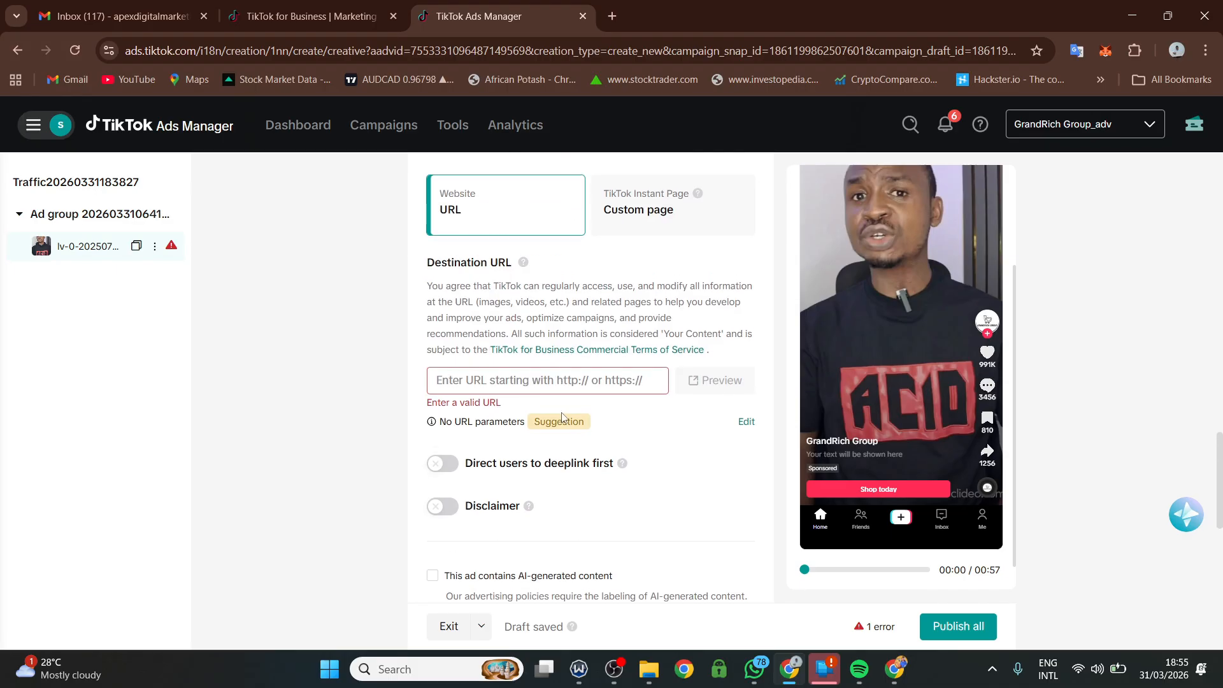
mouse_move(576, 425)
scroll(540, 408, down, 2)
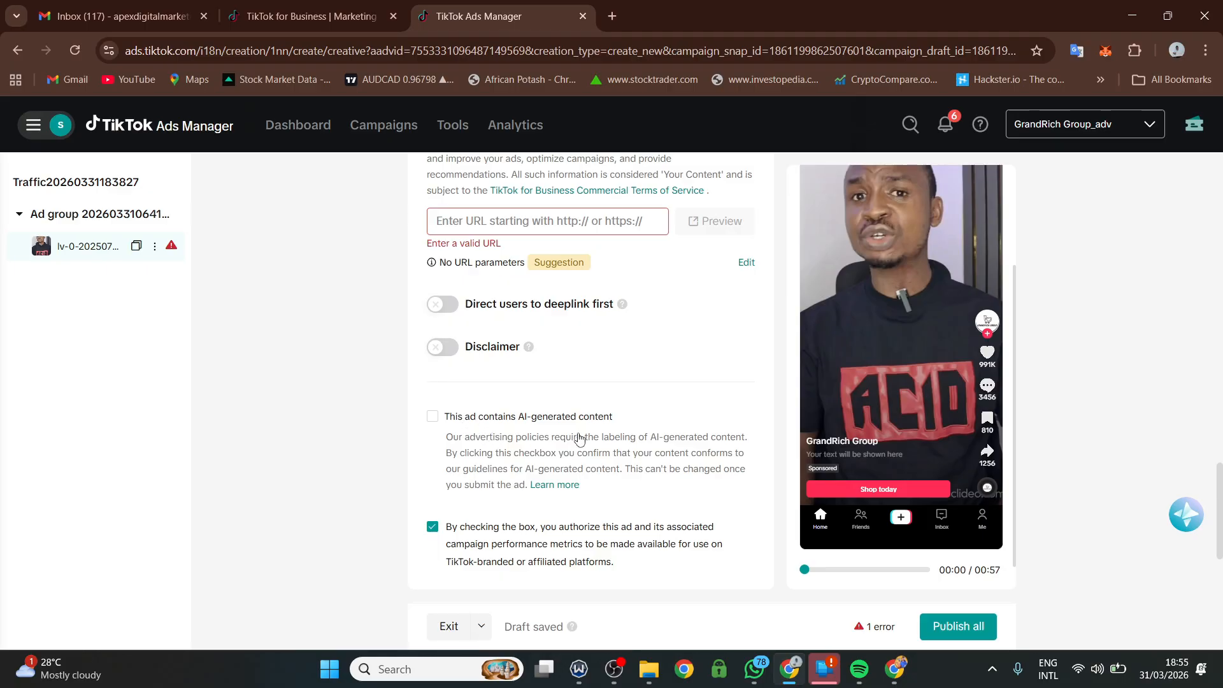
scroll(537, 485, down, 2)
scroll(537, 484, down, 1)
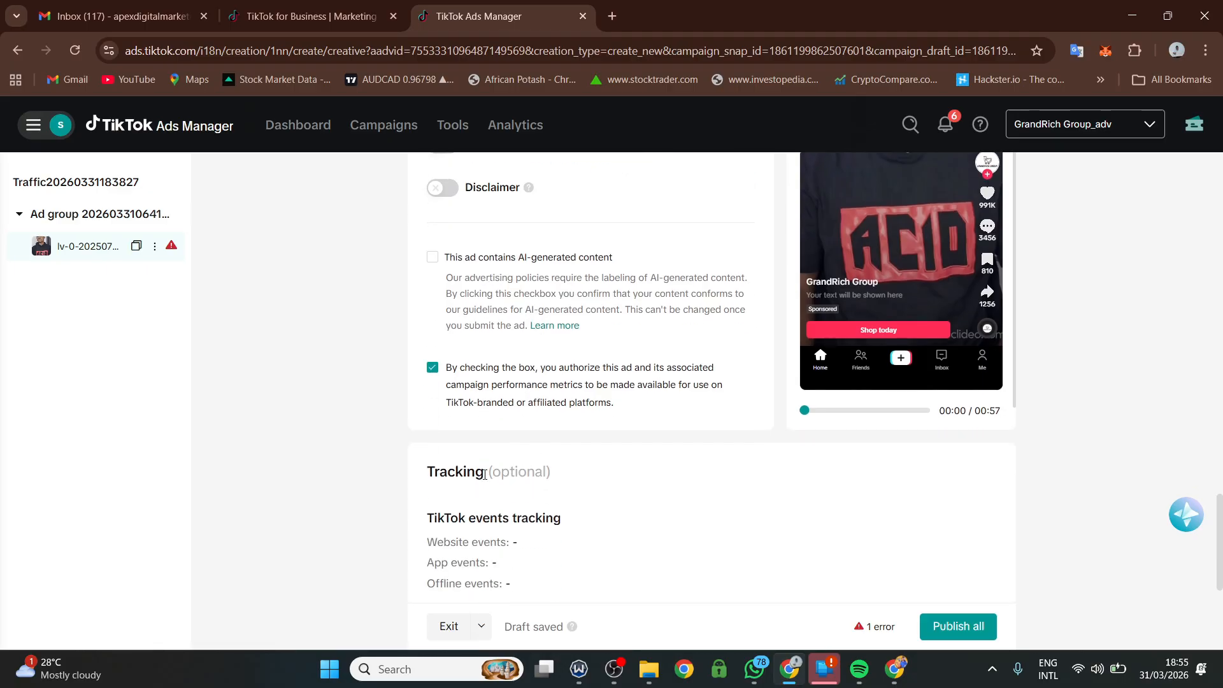
scroll(468, 459, down, 4)
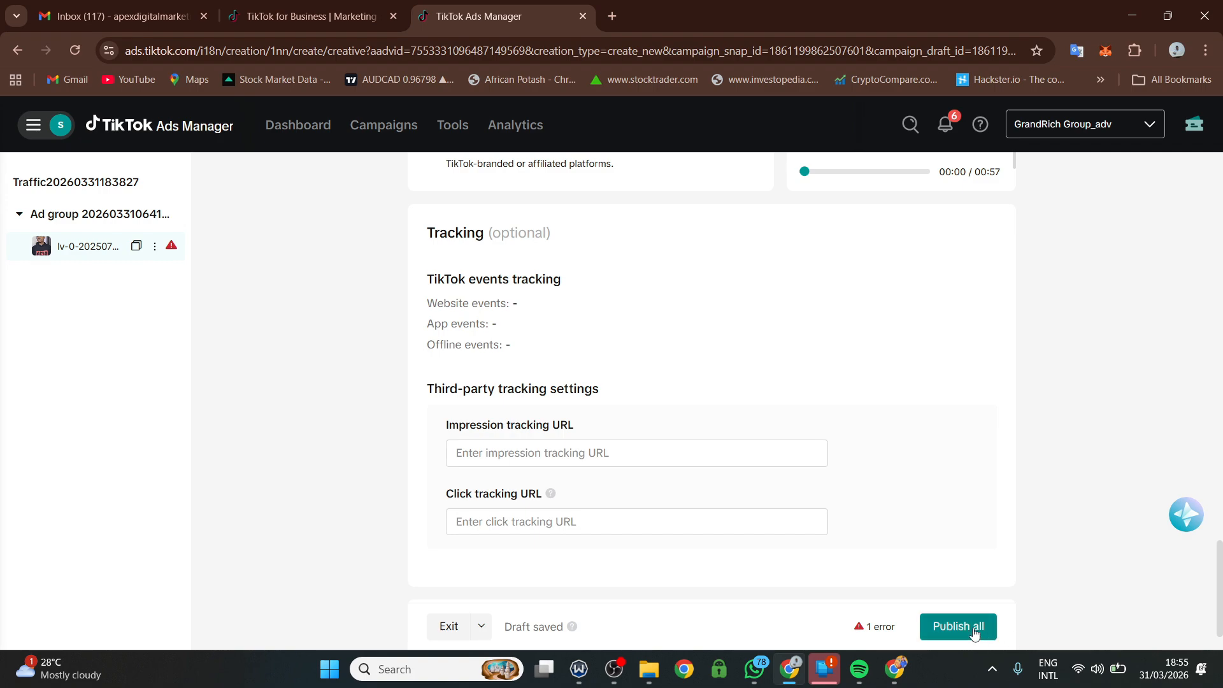